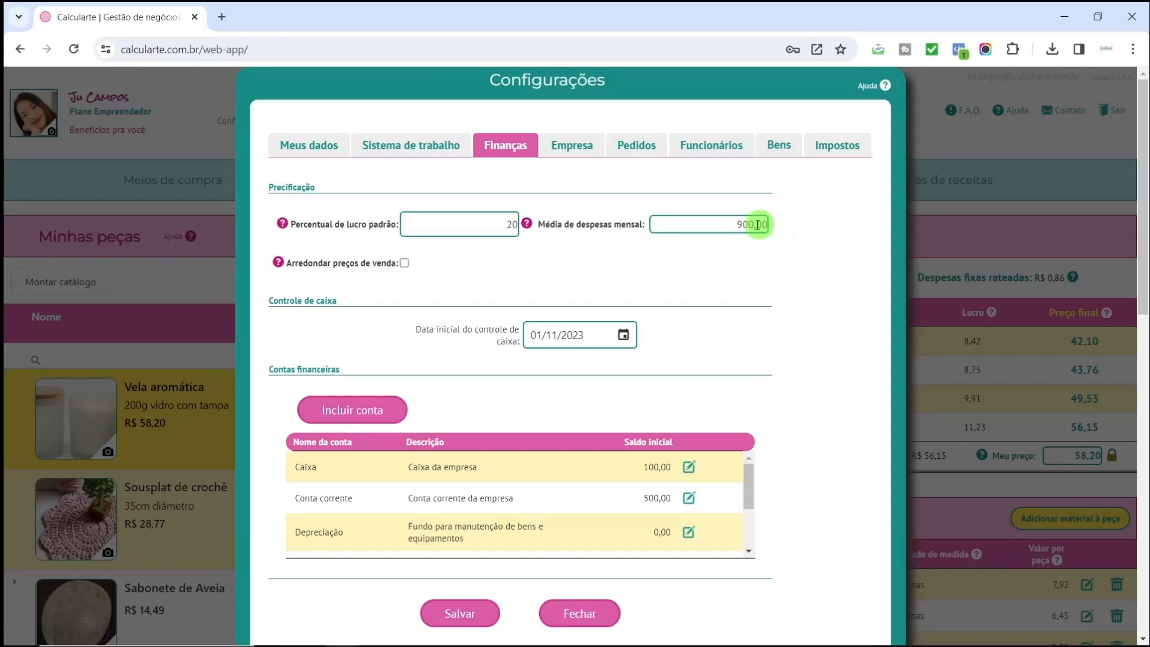
Close the settings and review the March 2024 cash flow in the finance area.
left_click(580, 613)
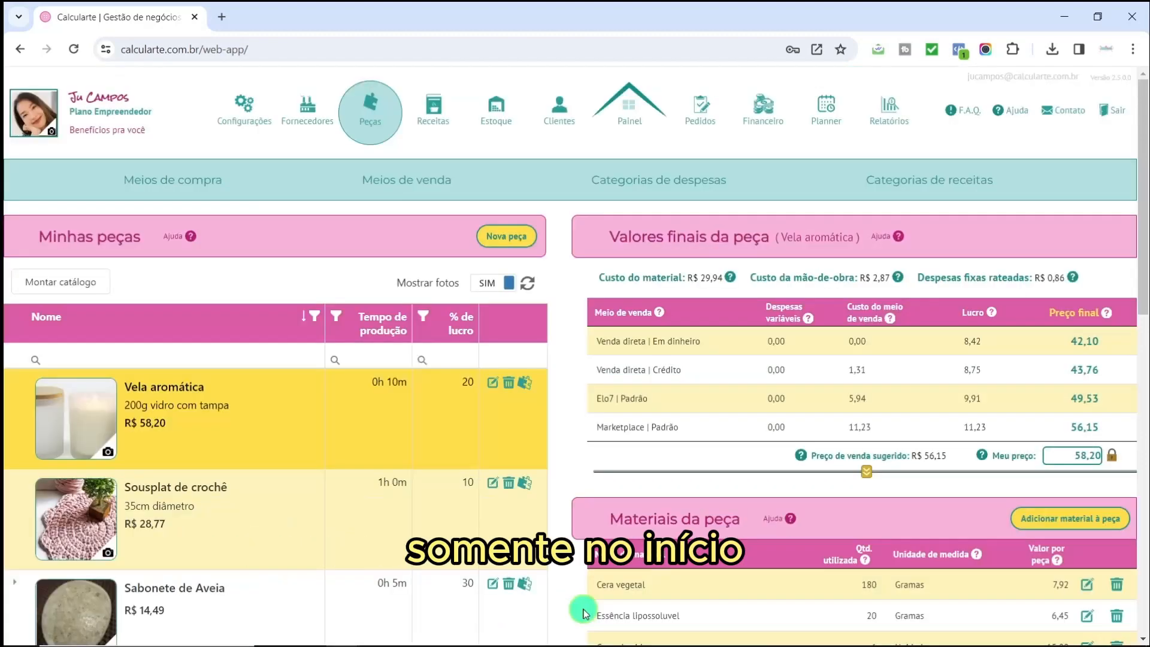
left_click(780, 126)
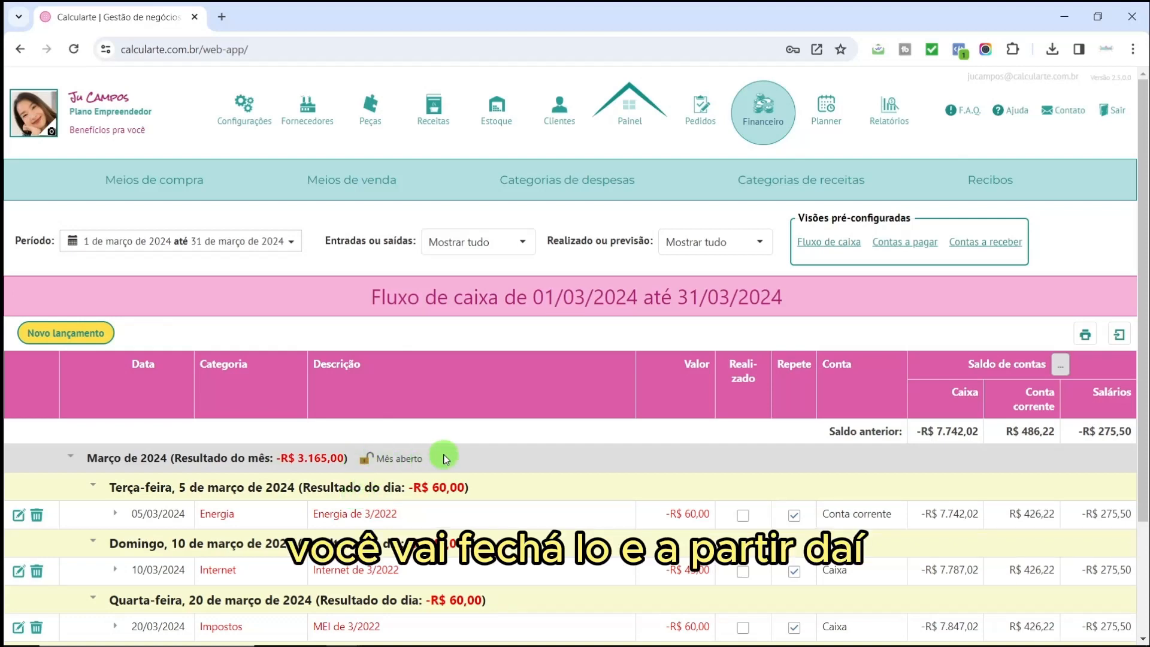
scroll(446, 459, "down", 3)
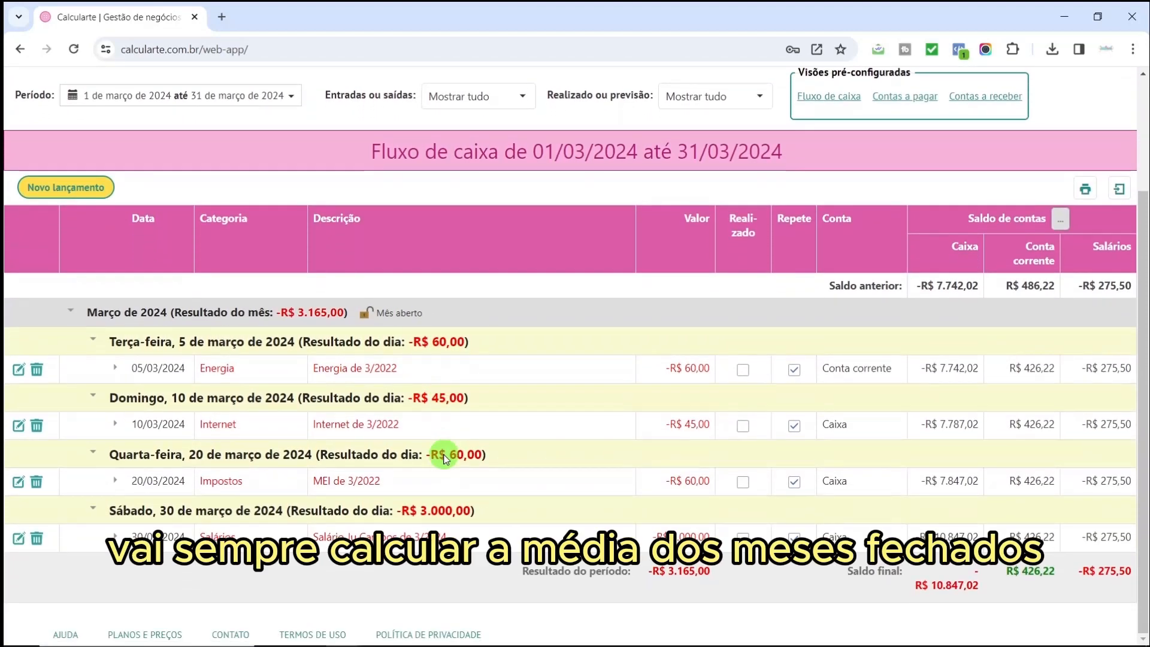
scroll(444, 460, "up", 3)
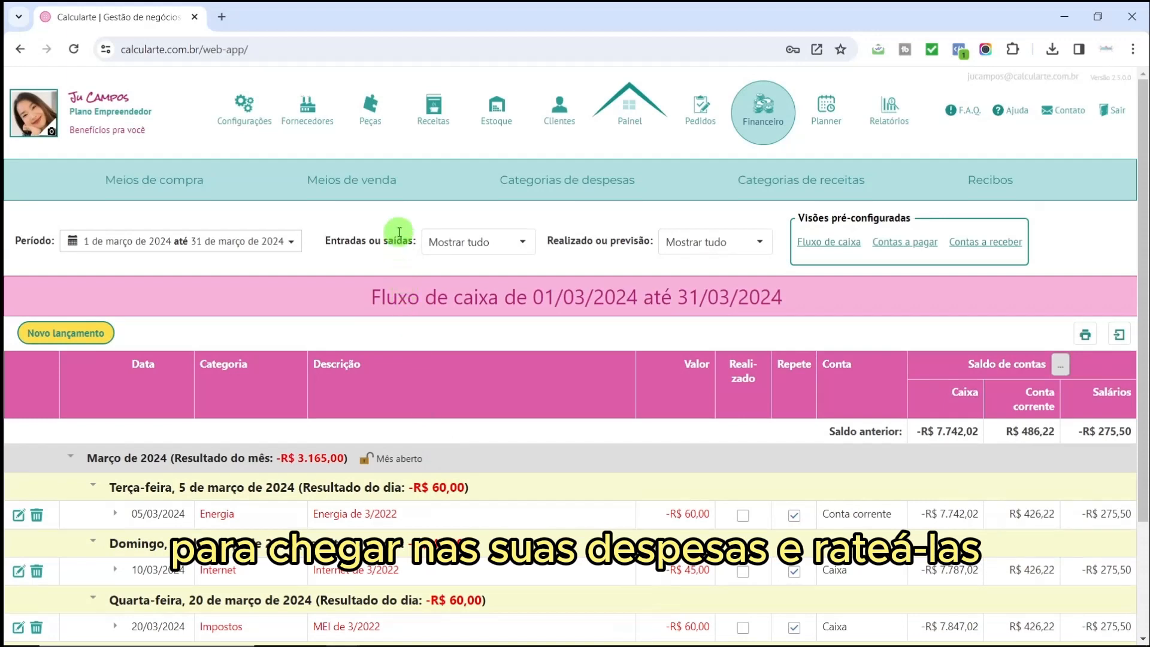
Start a new payment method named "Link de pagamento" of type Marketplace in the sales methods settings.
left_click(358, 184)
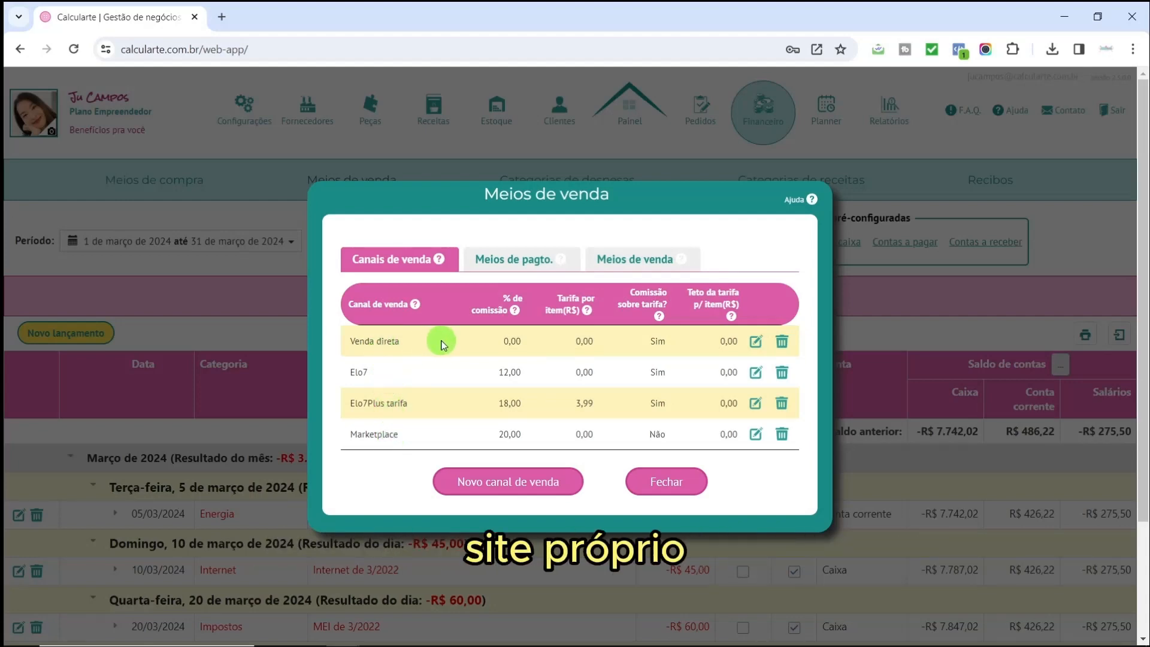
left_click(504, 262)
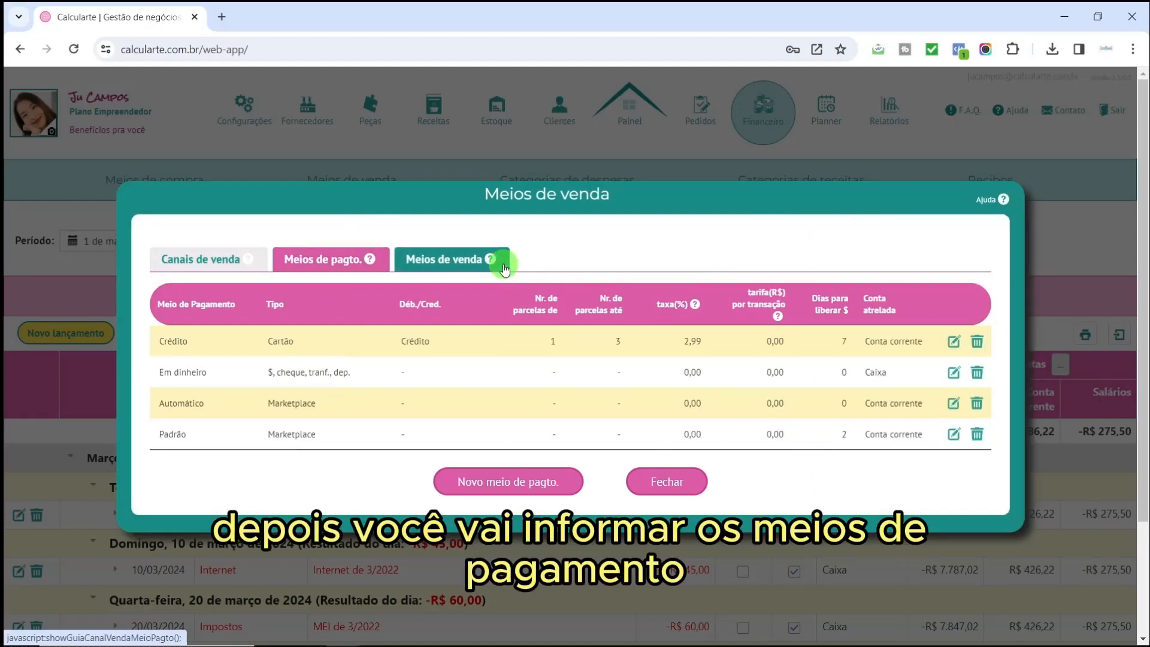
left_click(529, 487)
type("Link de pagamento")
left_click(354, 346)
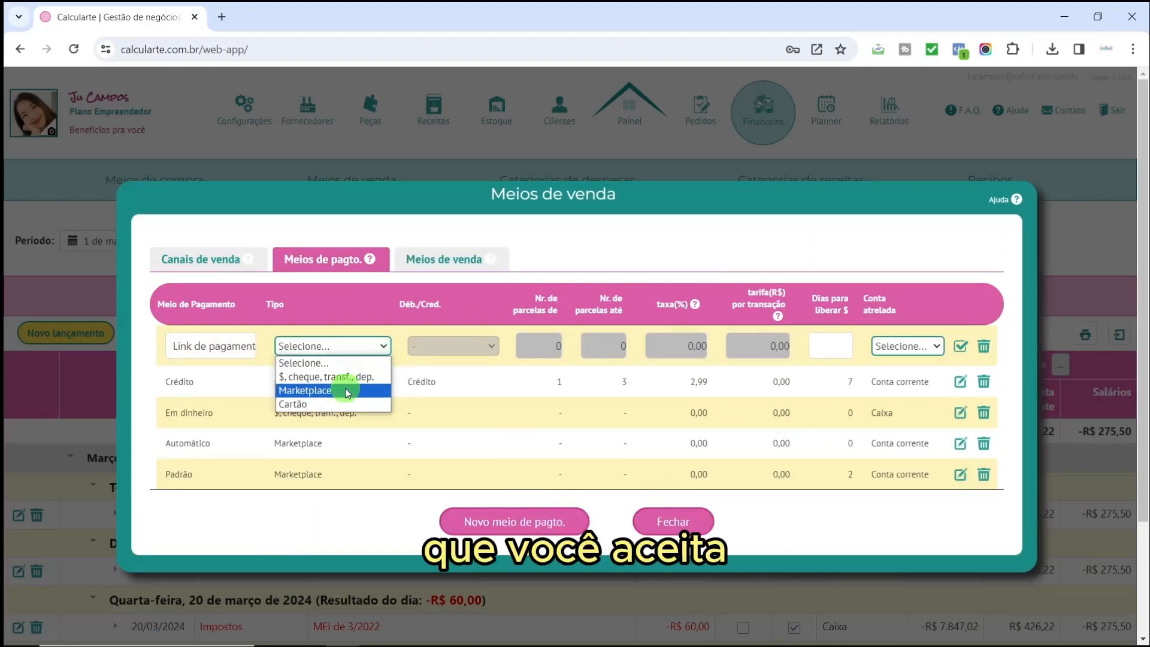
left_click(304, 390)
Give the Link de pagamento method a 10% fee, 1 day to release the money and a linked account, and save it.
left_click(676, 346)
type("10")
key("Tab")
key("Tab")
type("1")
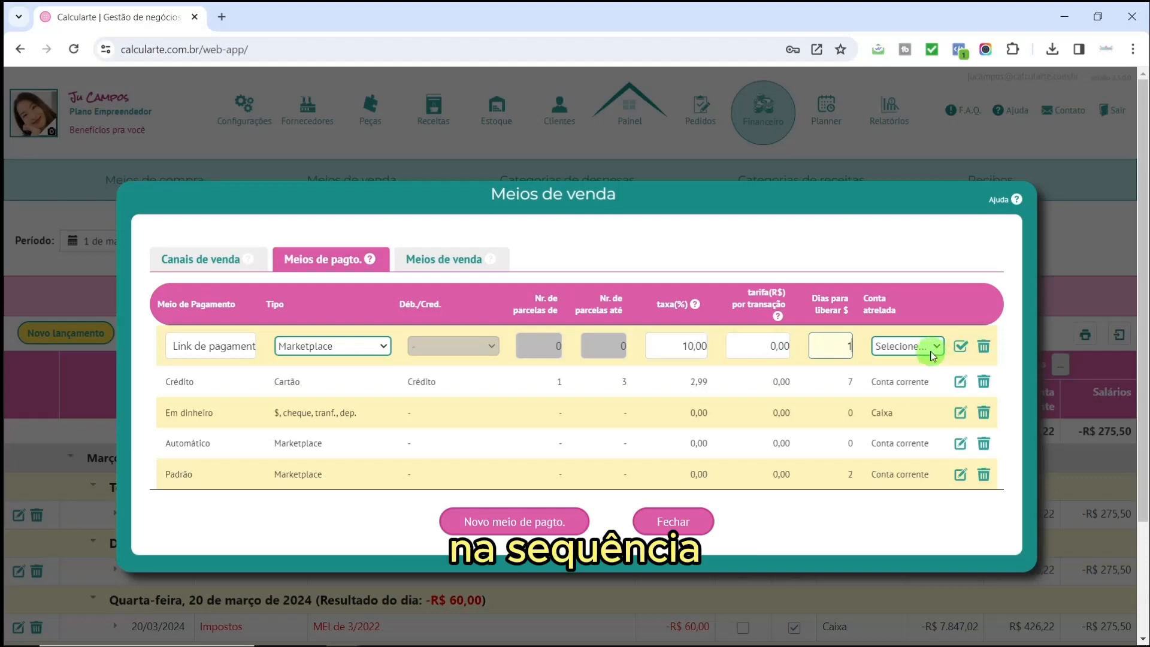
left_click(933, 347)
left_click(901, 442)
left_click(960, 346)
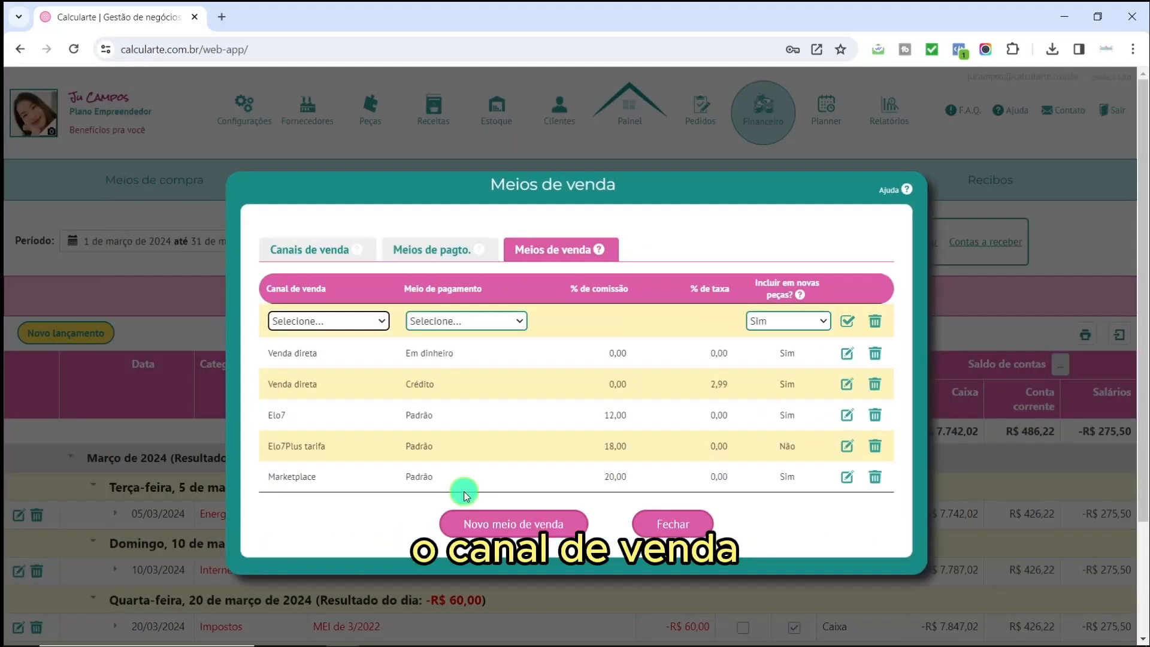
Add a sales method combining Venda direta with Link de pagamento, save it and close the sales methods dialog.
left_click(505, 318)
left_click(500, 410)
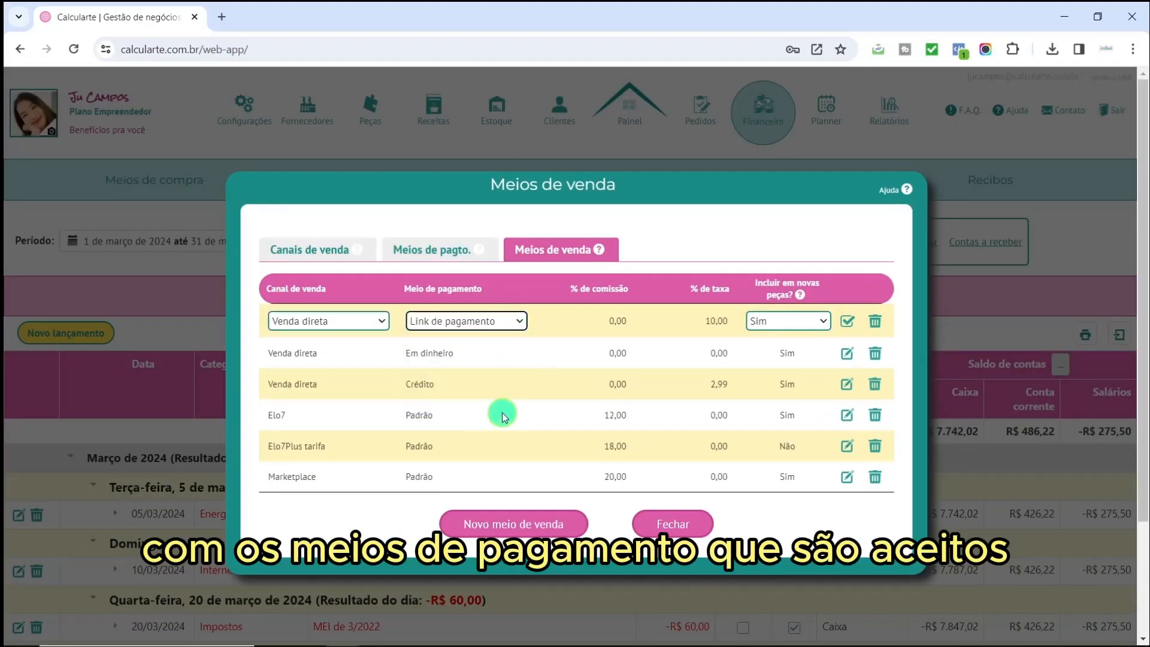
left_click(846, 321)
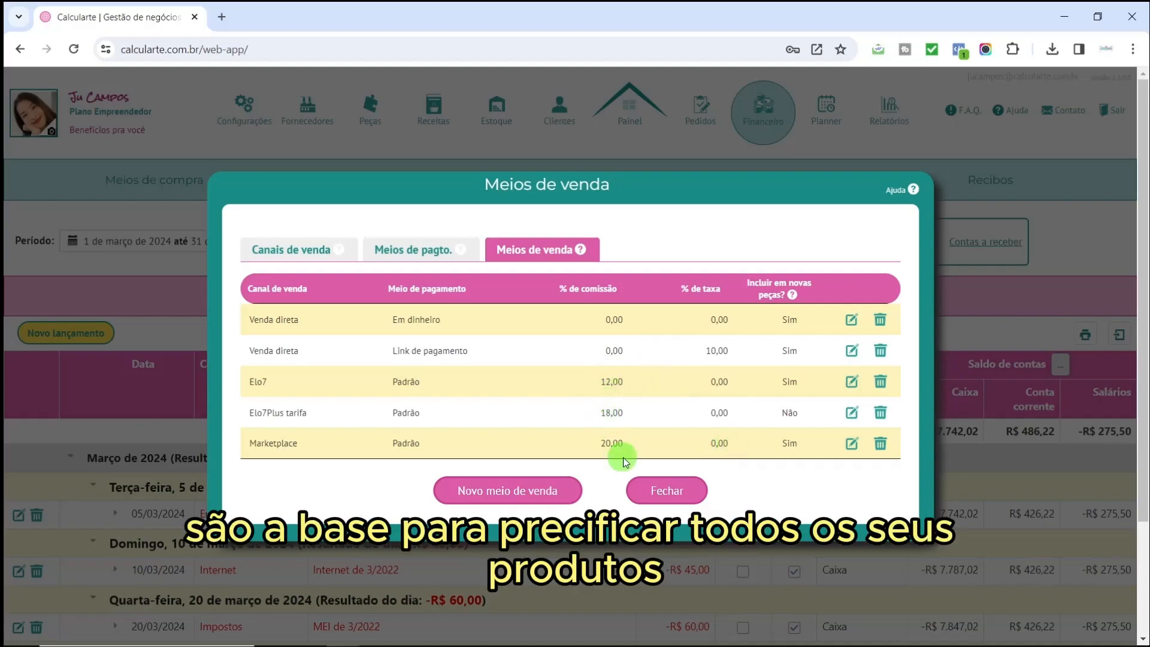
left_click(666, 488)
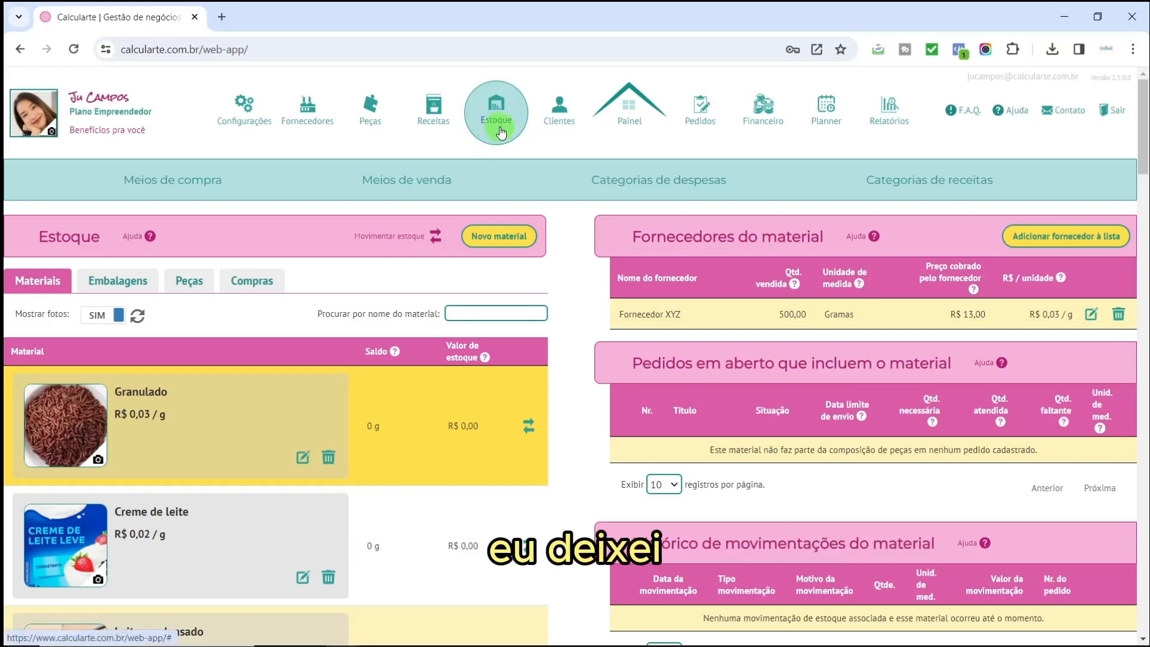
Create a new stock material named "Óleo de côco" and enable it for use in recipes.
scroll(376, 424, "down", 5)
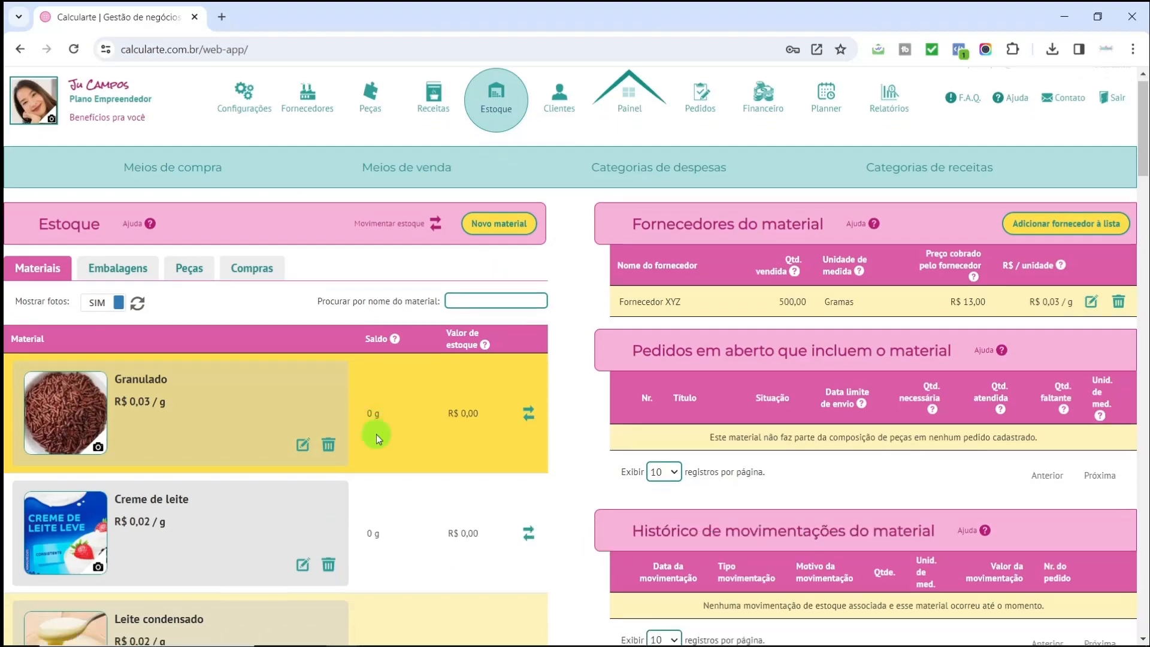
scroll(376, 434, "down", 6)
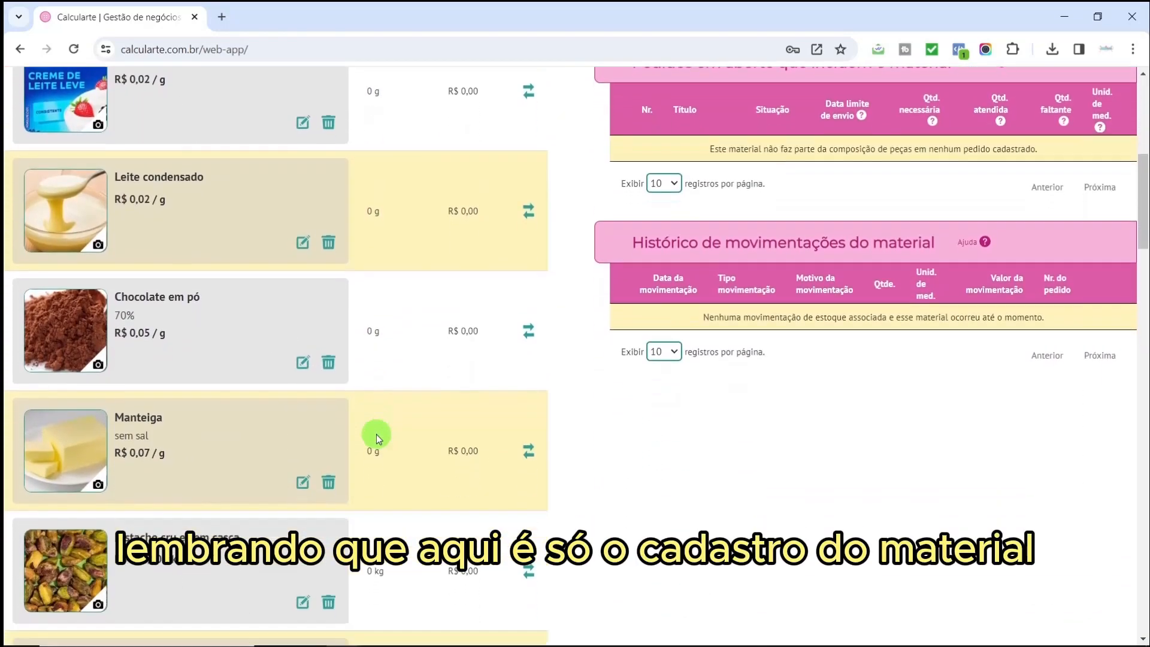
scroll(376, 434, "down", 2)
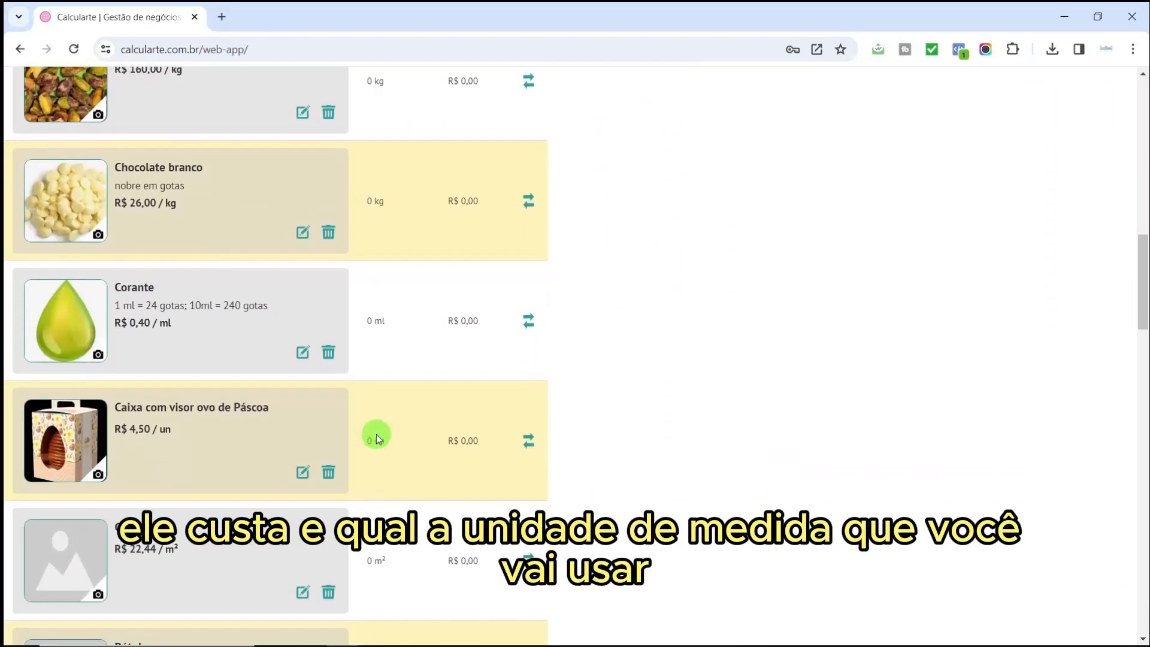
scroll(376, 433, "up", 12)
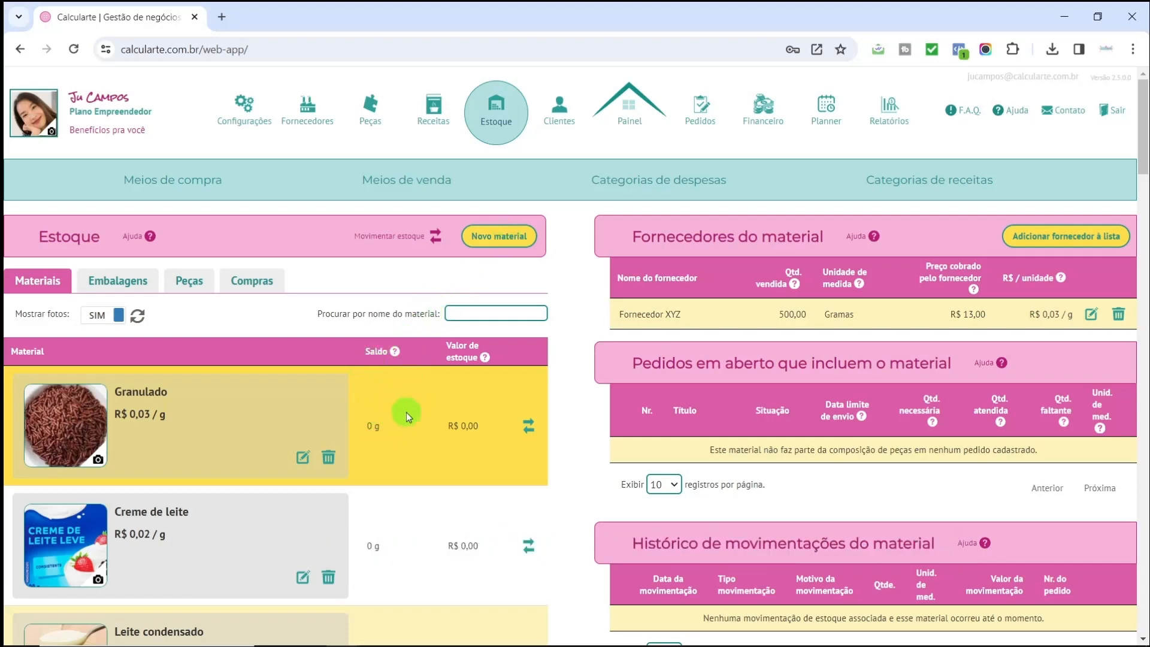
left_click(502, 247)
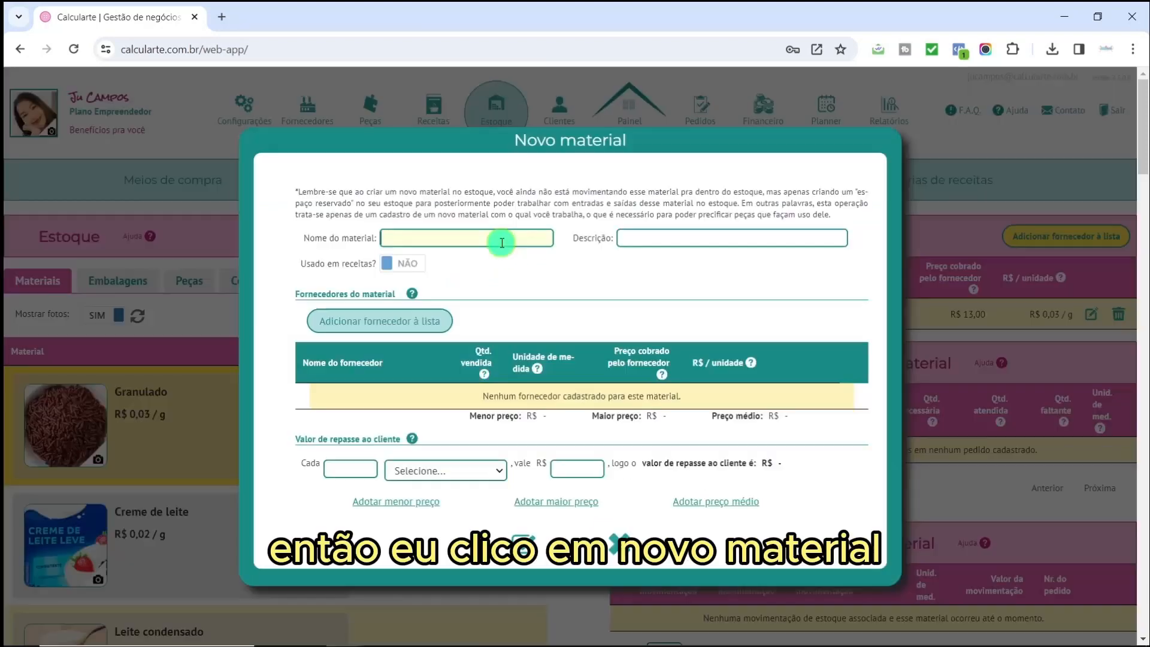
left_click(472, 240)
type("Óle")
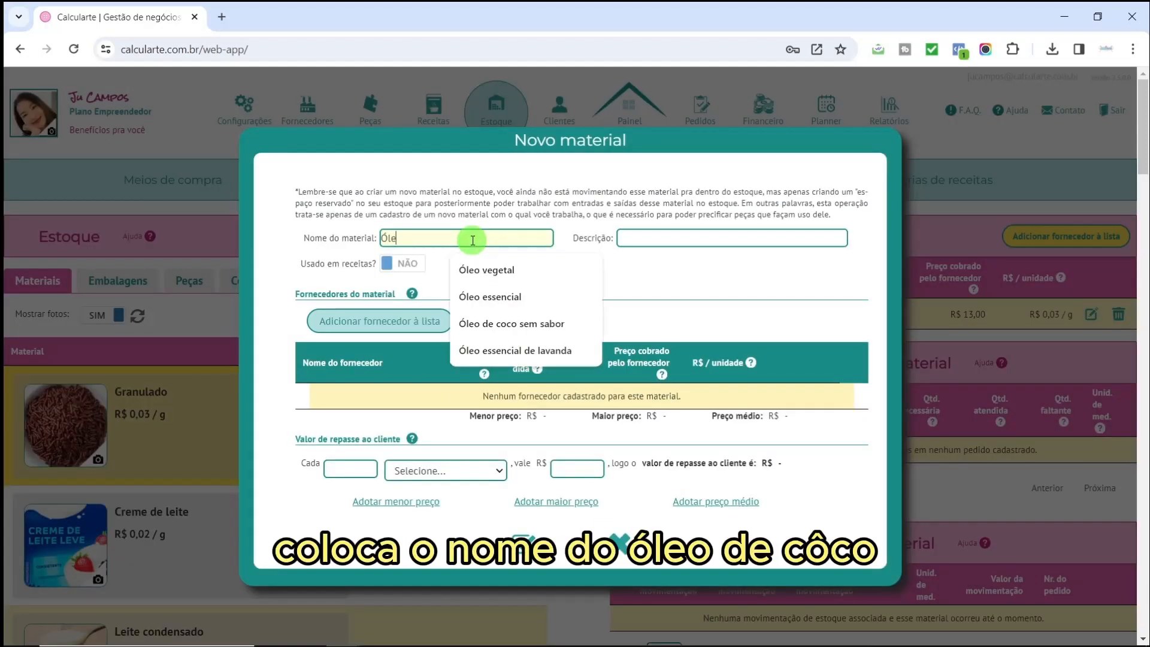
type("o de côco")
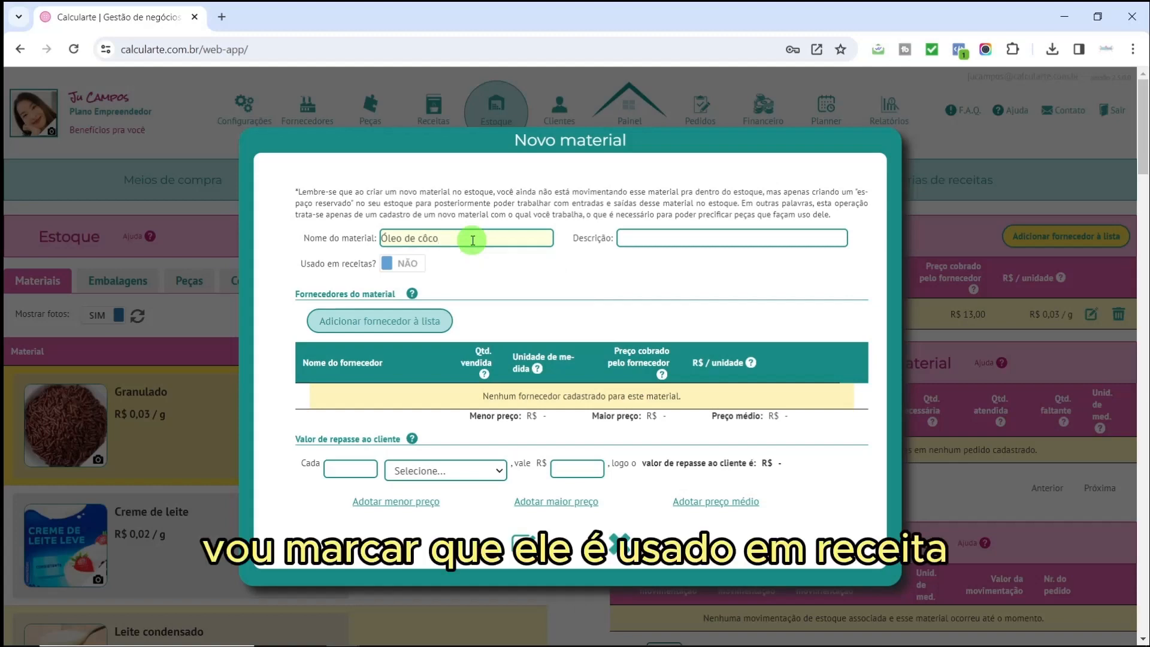
key("Tab")
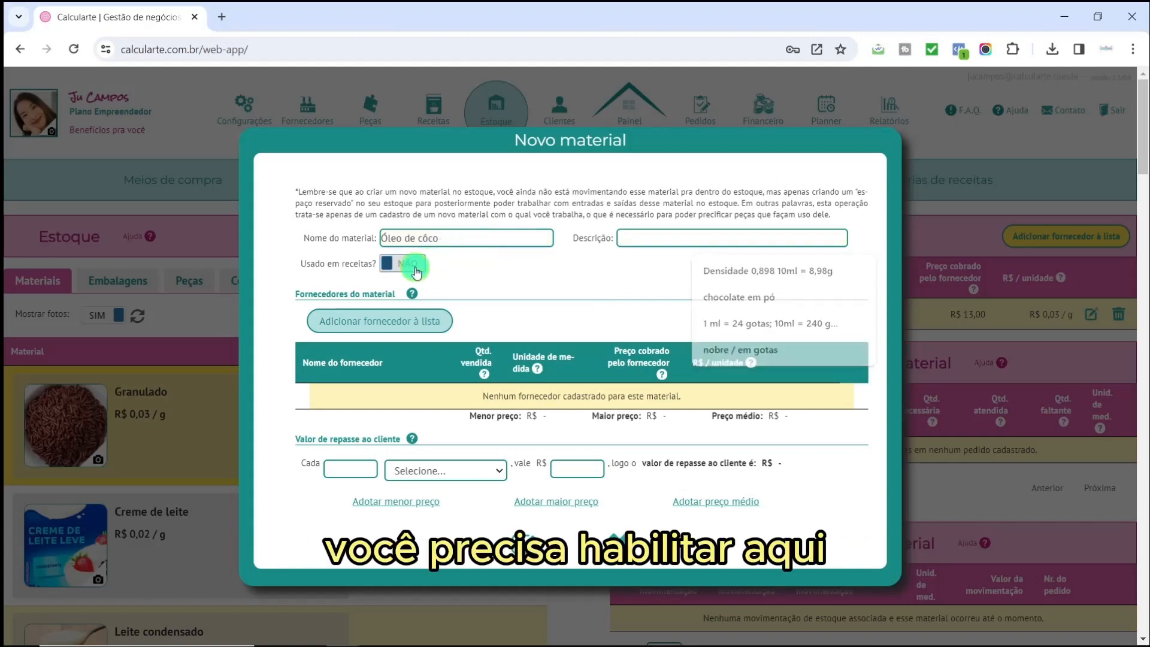
left_click(419, 268)
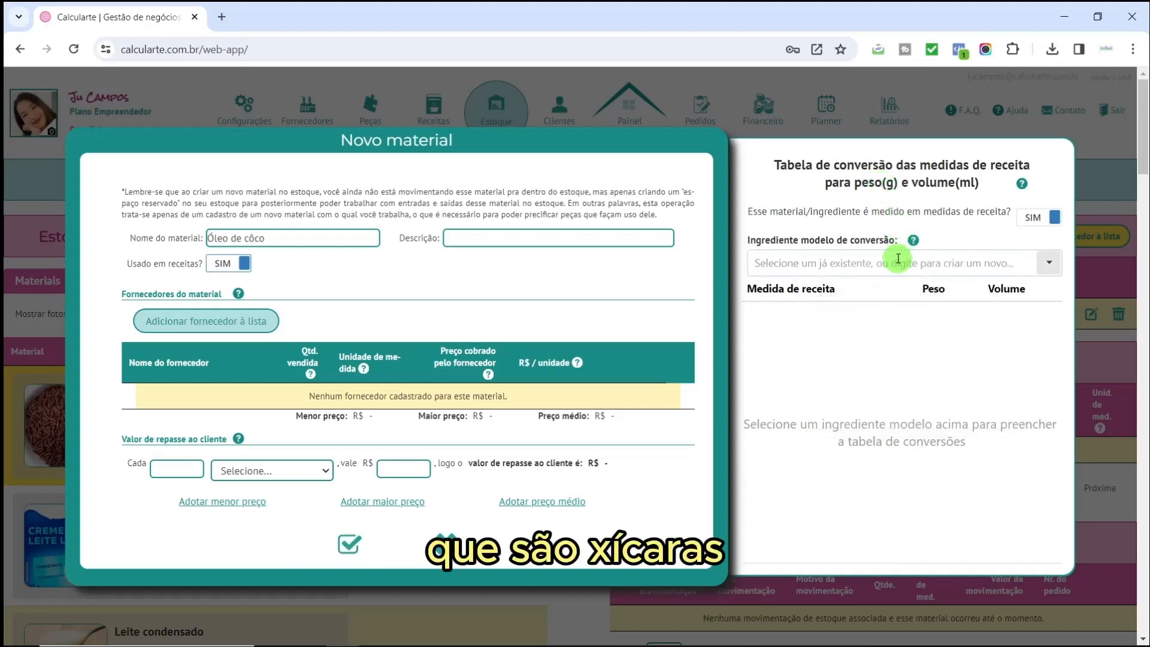
Select "Açucar de confeiteiro" as the conversion model ingredient.
left_click(1048, 263)
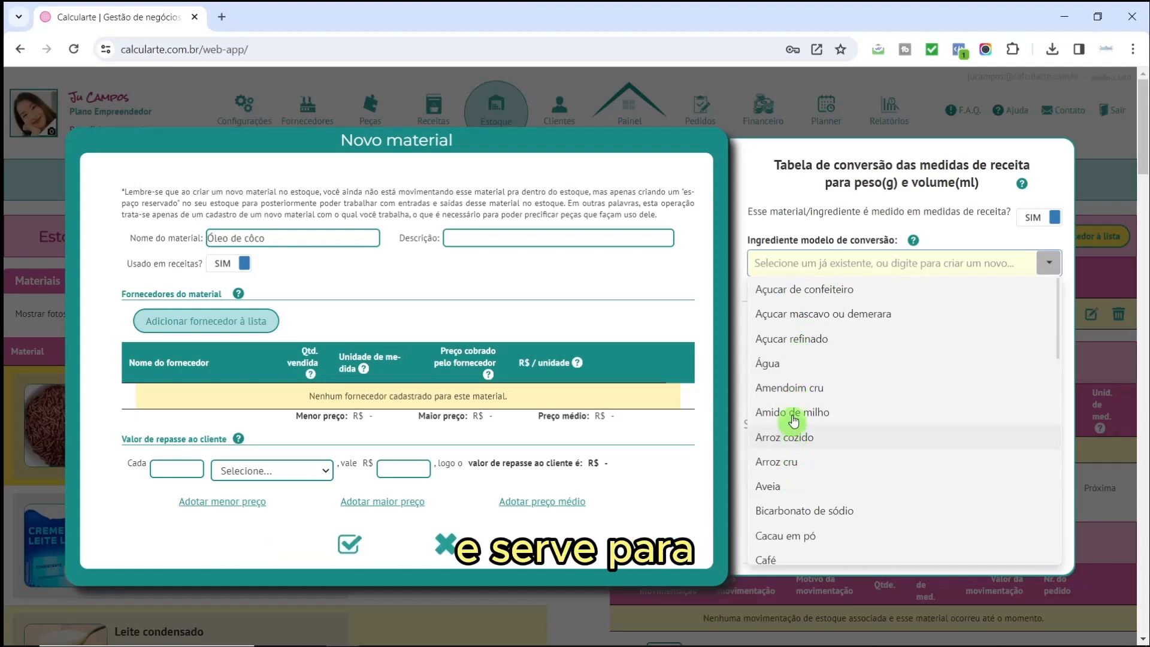
left_click(799, 294)
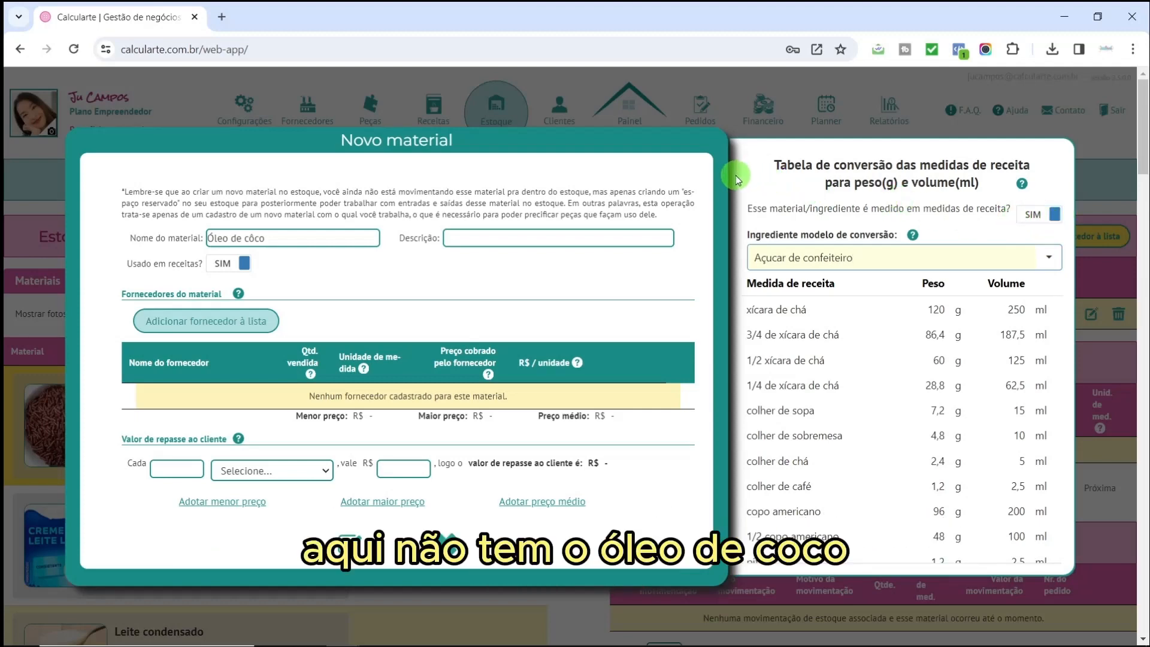
Replace the conversion model ingredient with a new one named "Óleo de côco".
left_click(900, 260)
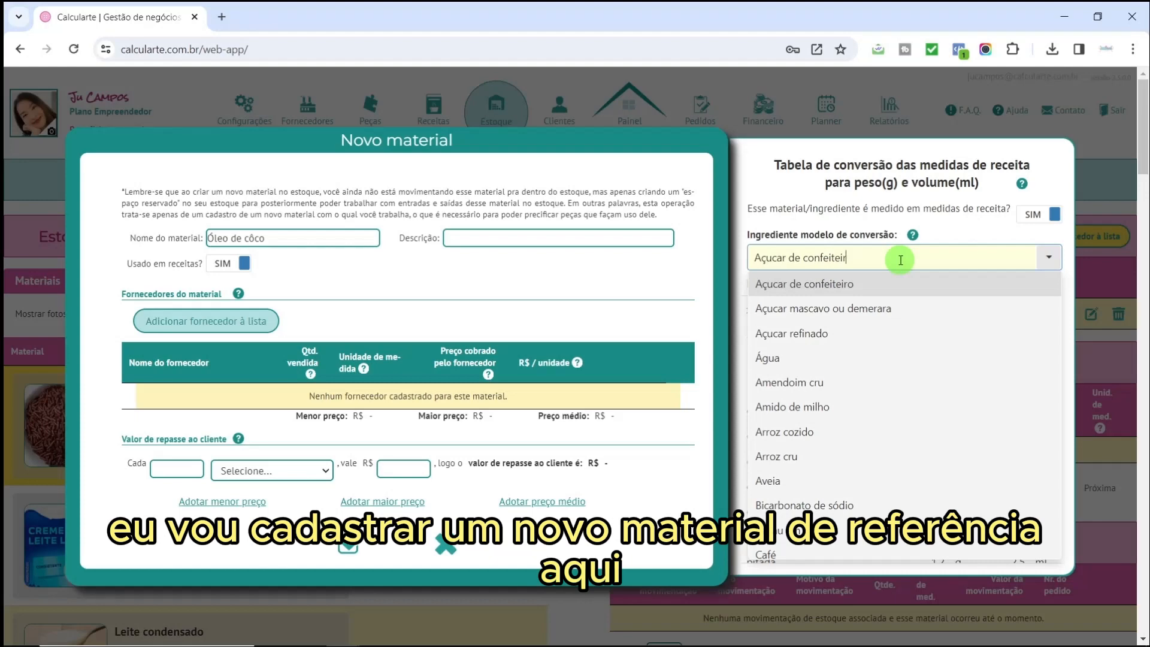
key("BackSpace")
key("BackSpace")
key("BackSpace")
key("BackSpace")
key("BackSpace")
key("BackSpace")
key("BackSpace")
key("BackSpace")
key("BackSpace")
key("BackSpace")
key("BackSpace")
key("BackSpace")
key("BackSpace")
key("BackSpace")
key("BackSpace")
key("BackSpace")
key("BackSpace")
key("BackSpace")
key("BackSpace")
key("BackSpace")
type("Óleo de côco")
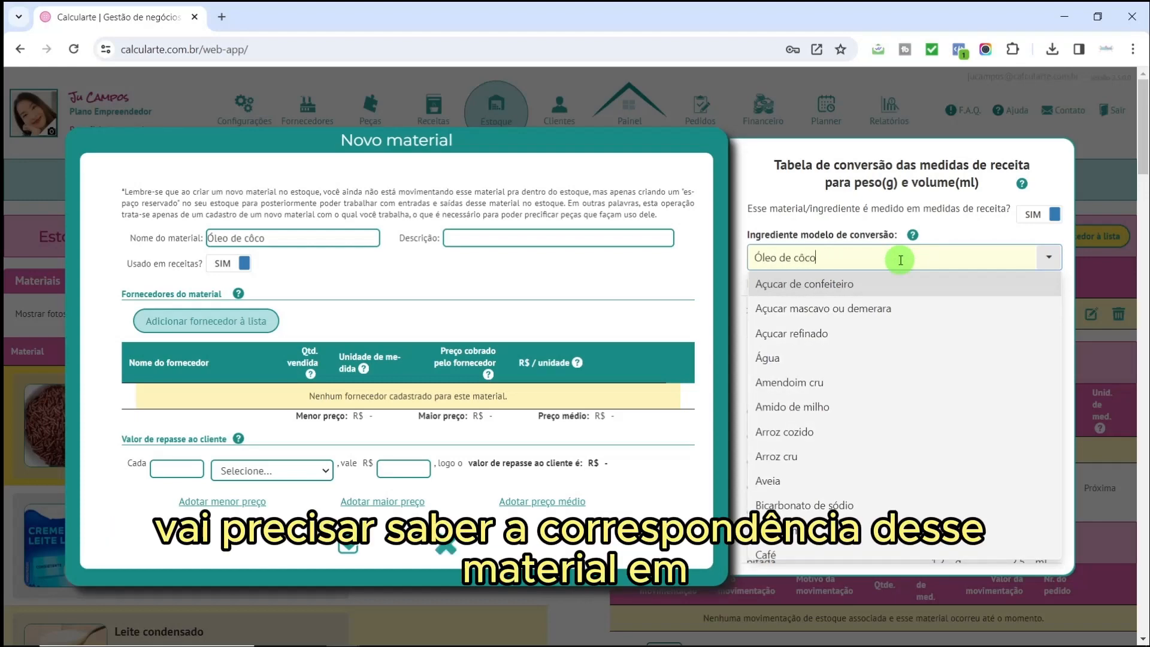
key("Return")
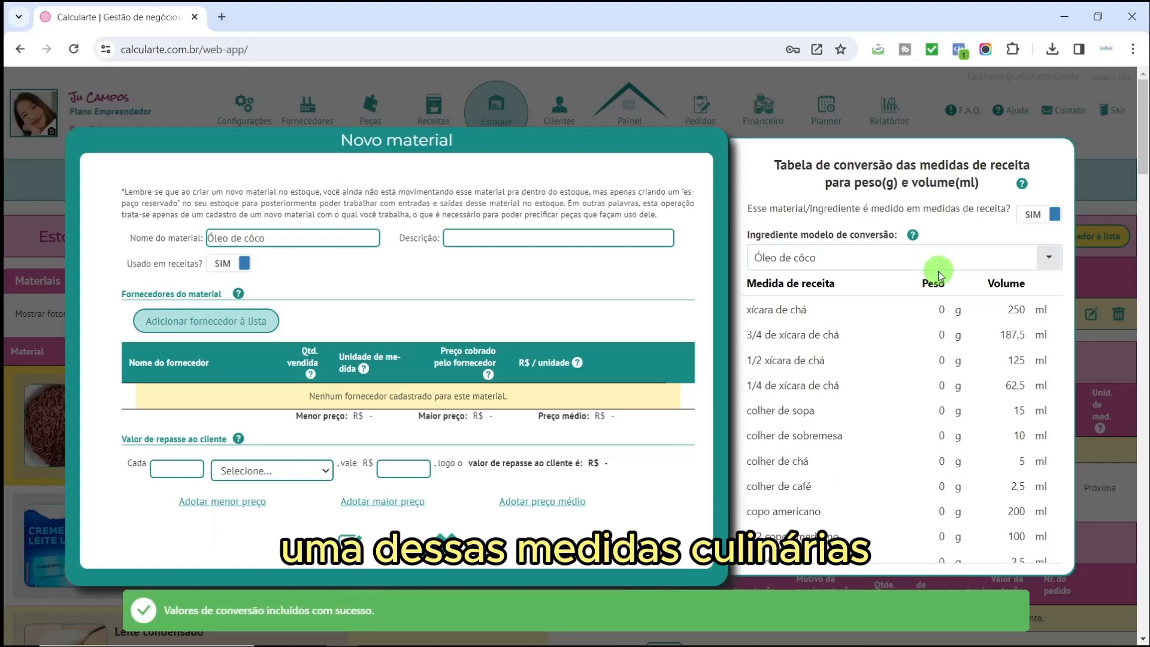
left_click(940, 309)
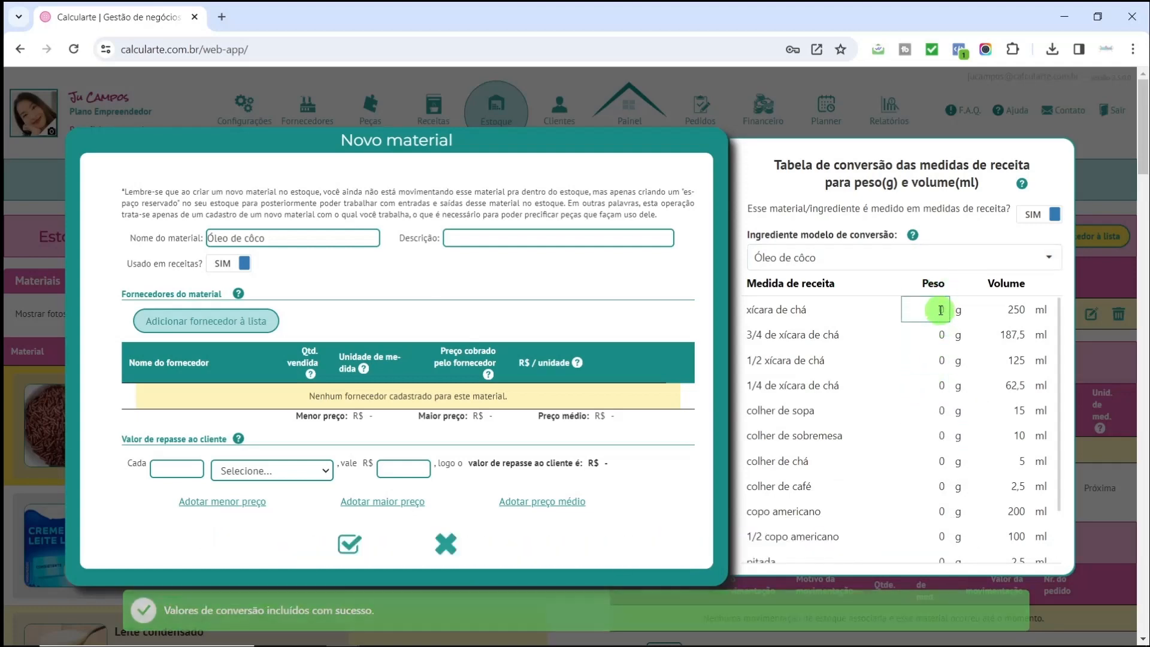
left_click(702, 268)
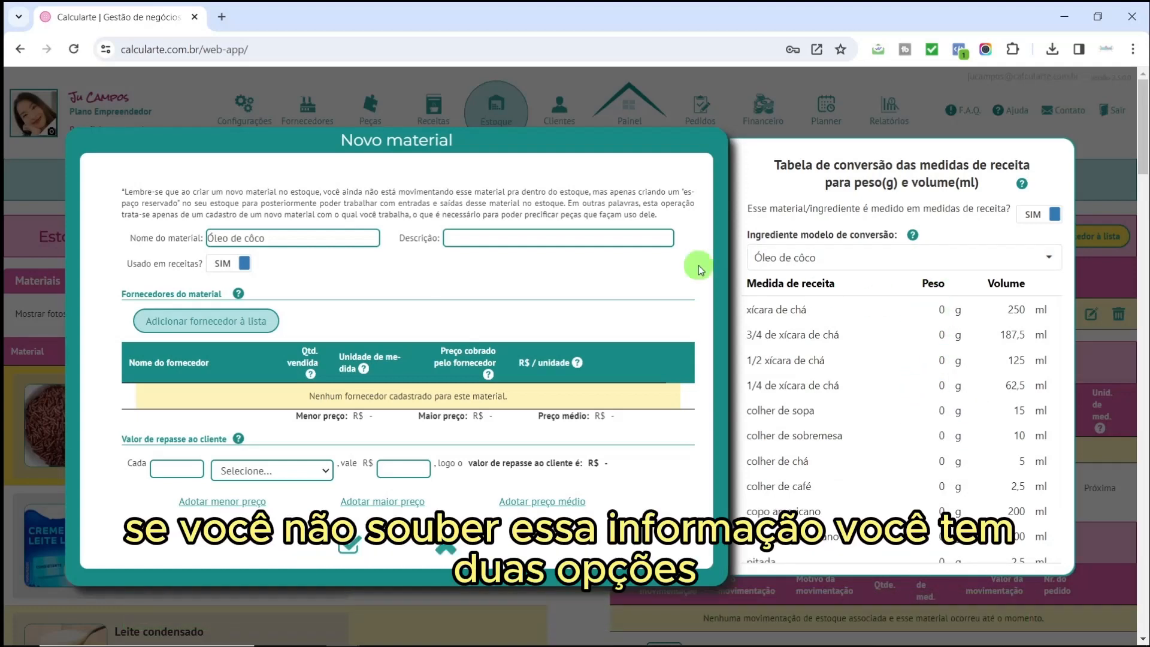
Search Google in a new browser tab for "quanto pesa uma colher de óleo de coco" and open the meuconversordemedidas.com result.
left_click(221, 22)
type("quanto pe")
key("Return")
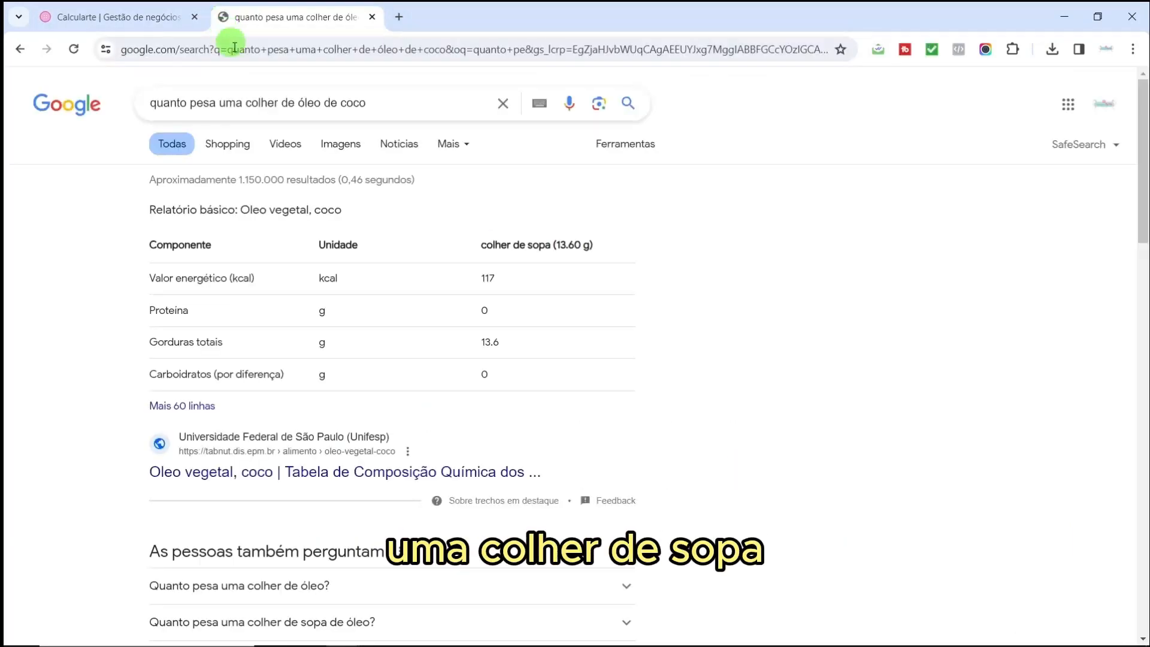
scroll(278, 293, "down", 10)
left_click(277, 294)
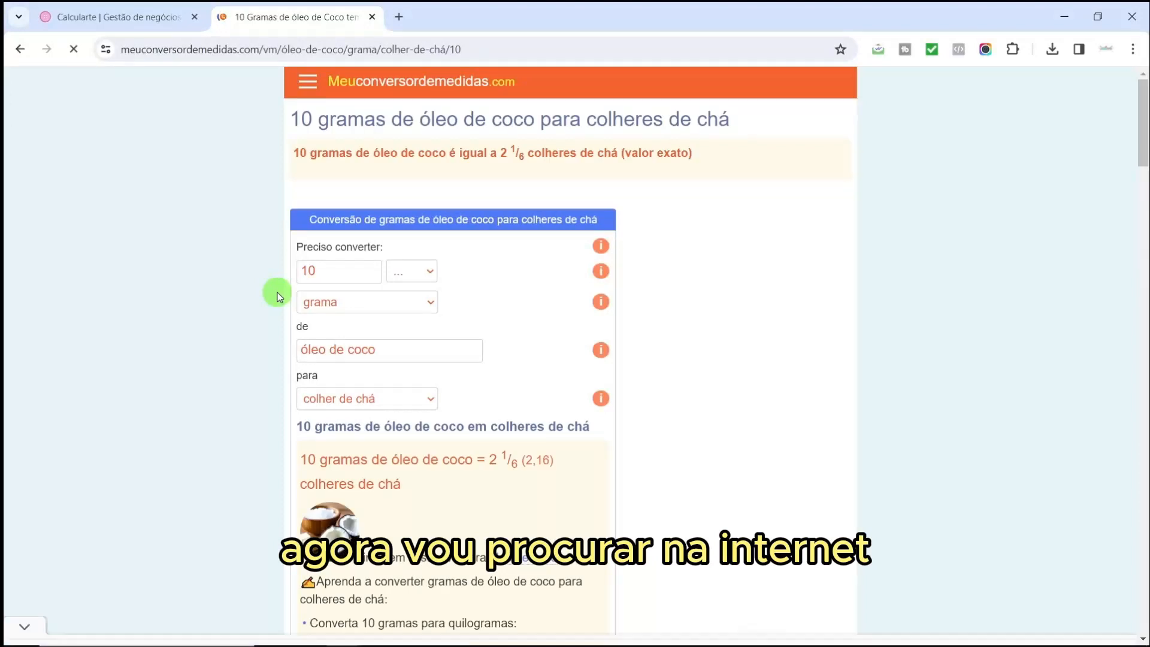
Convert 1 colher de sopa of óleo de coco to grams in the online converter.
left_click(366, 270)
key("BackSpace")
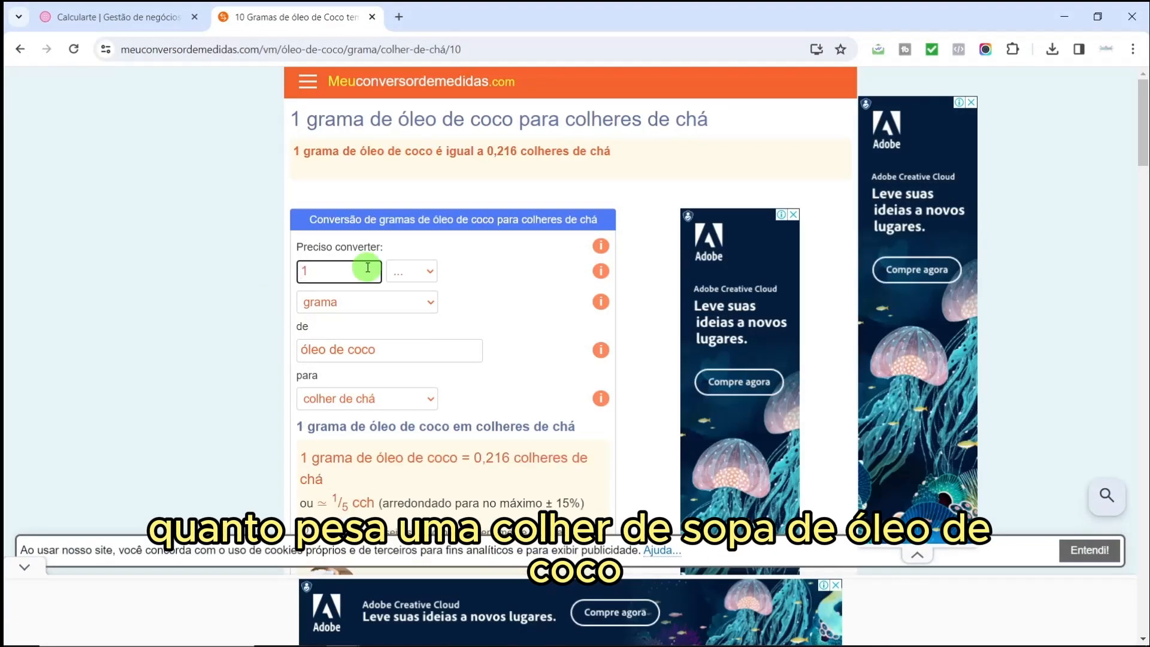
left_click(367, 302)
left_click(380, 426)
left_click(421, 414)
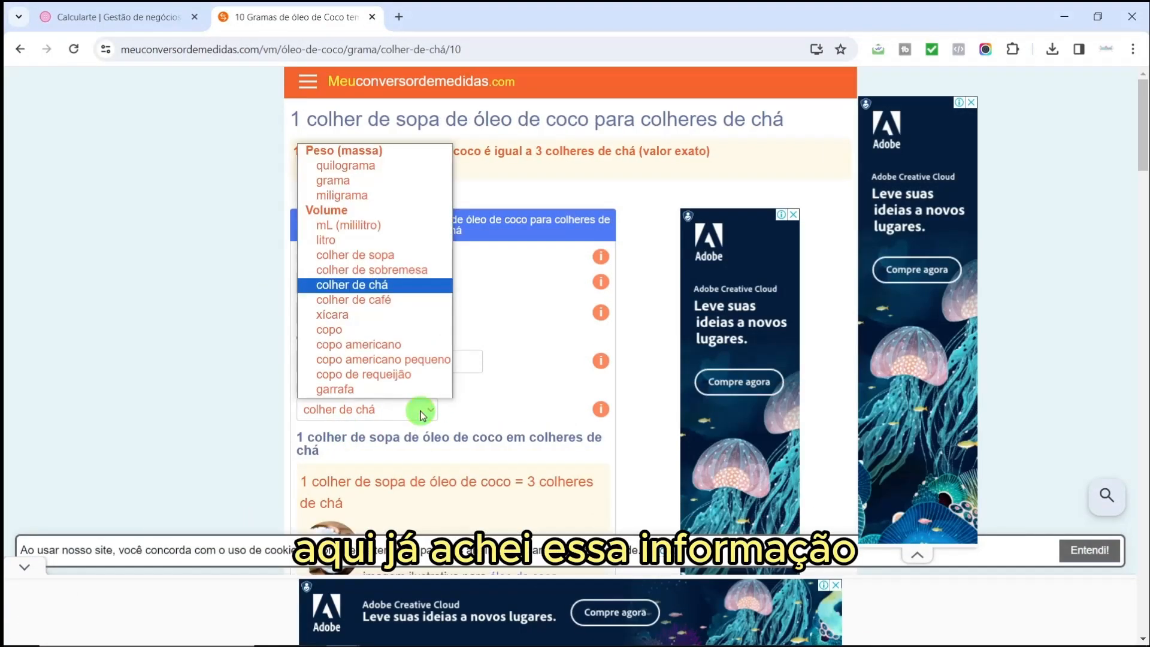
left_click(375, 180)
scroll(419, 347, "down", 1)
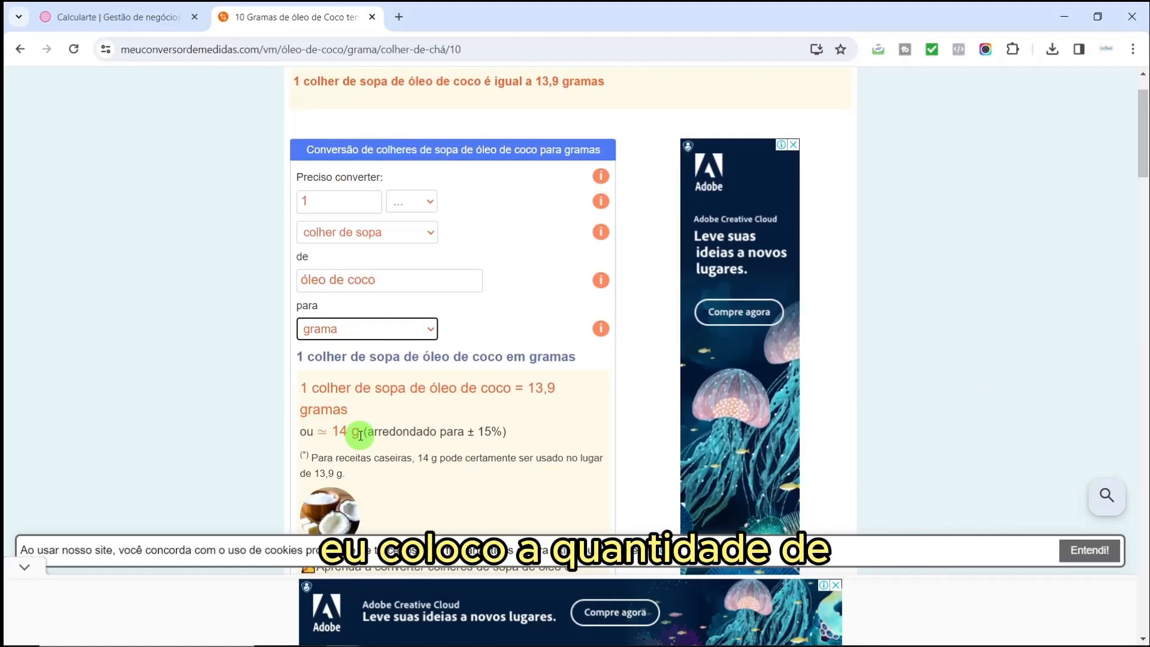
Back in Calcularte, set the colher de sopa weight to 14 g and recalculate the other recipe measures proportionally.
left_click(152, 17)
left_click(939, 410)
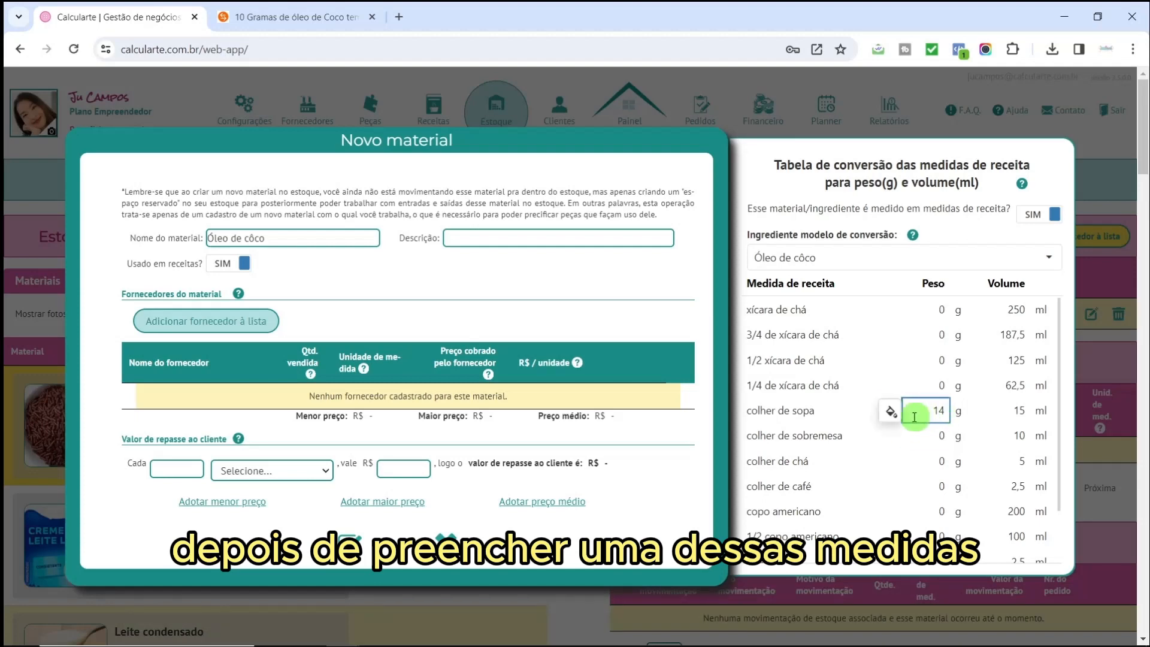
left_click(891, 413)
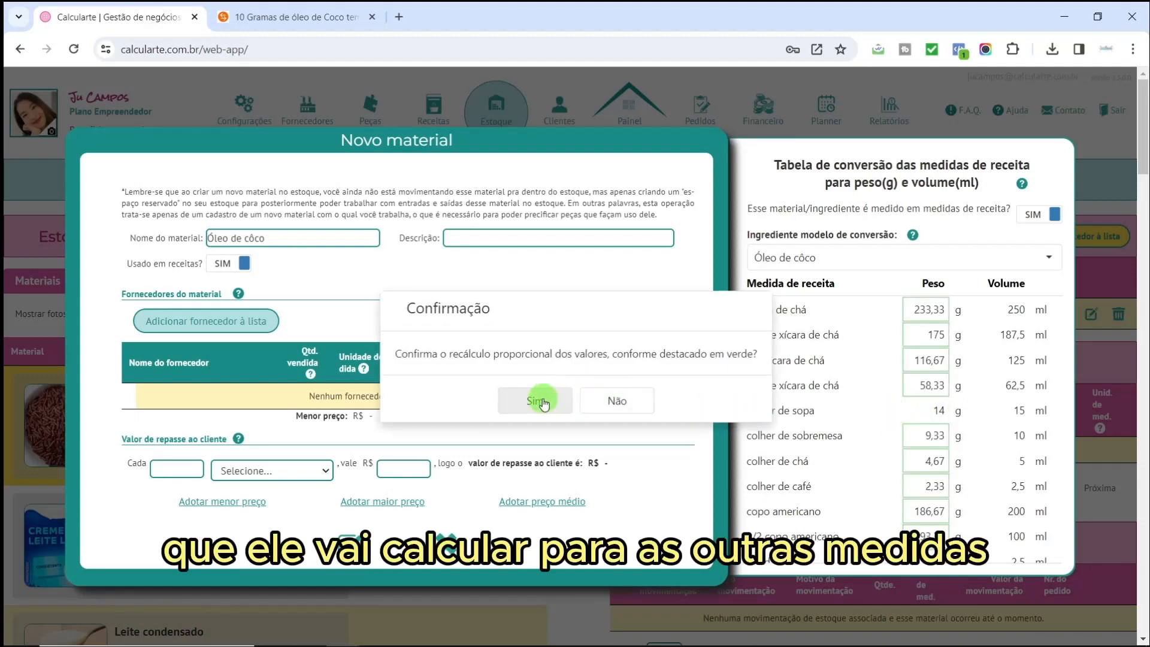
left_click(542, 399)
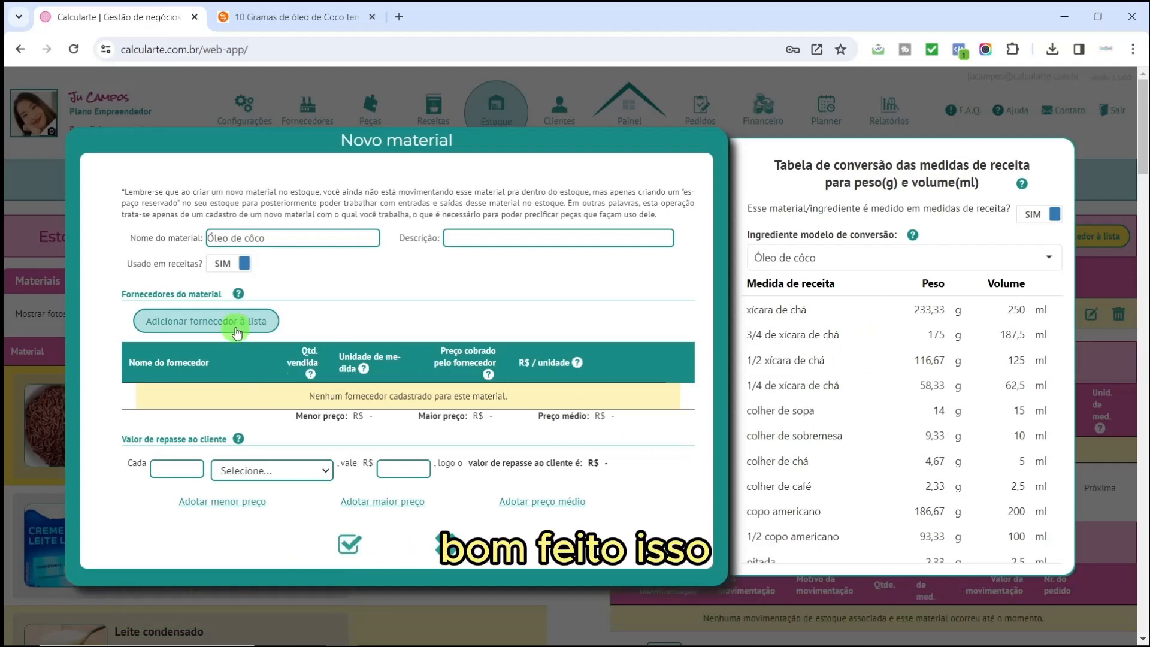
Add Fornecedor XYZ as the material's supplier, with 185 Gramas sold at a price of R$ 16,00.
left_click(237, 332)
left_click(513, 407)
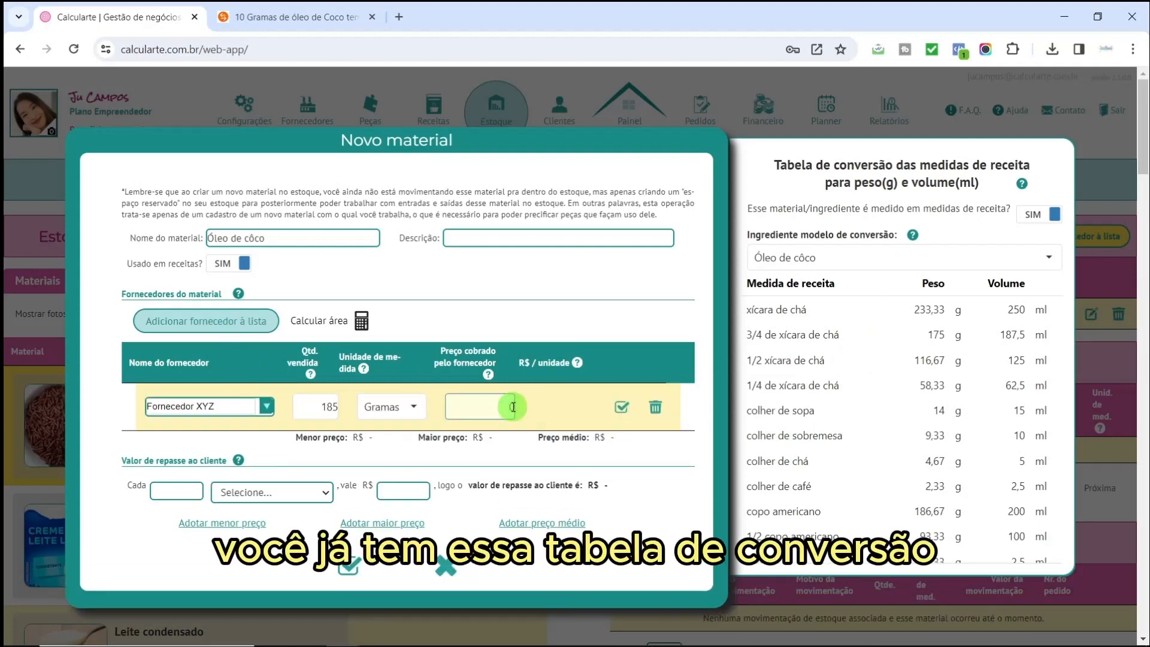
type("185")
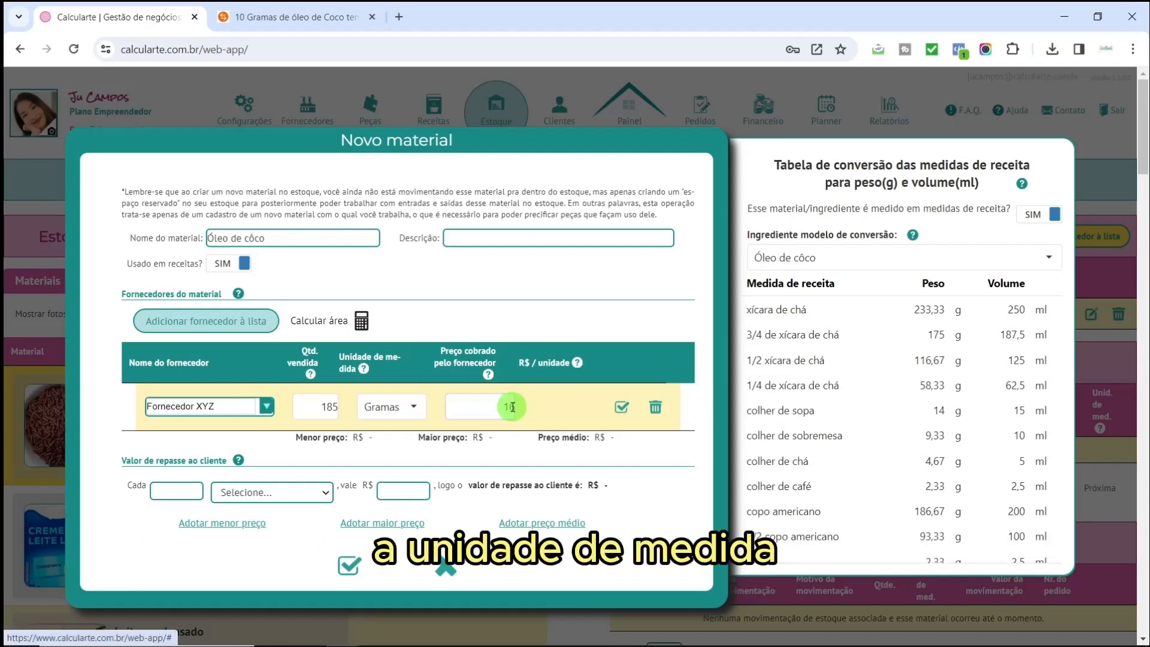
scroll(623, 413, "down", 1)
left_click(621, 412)
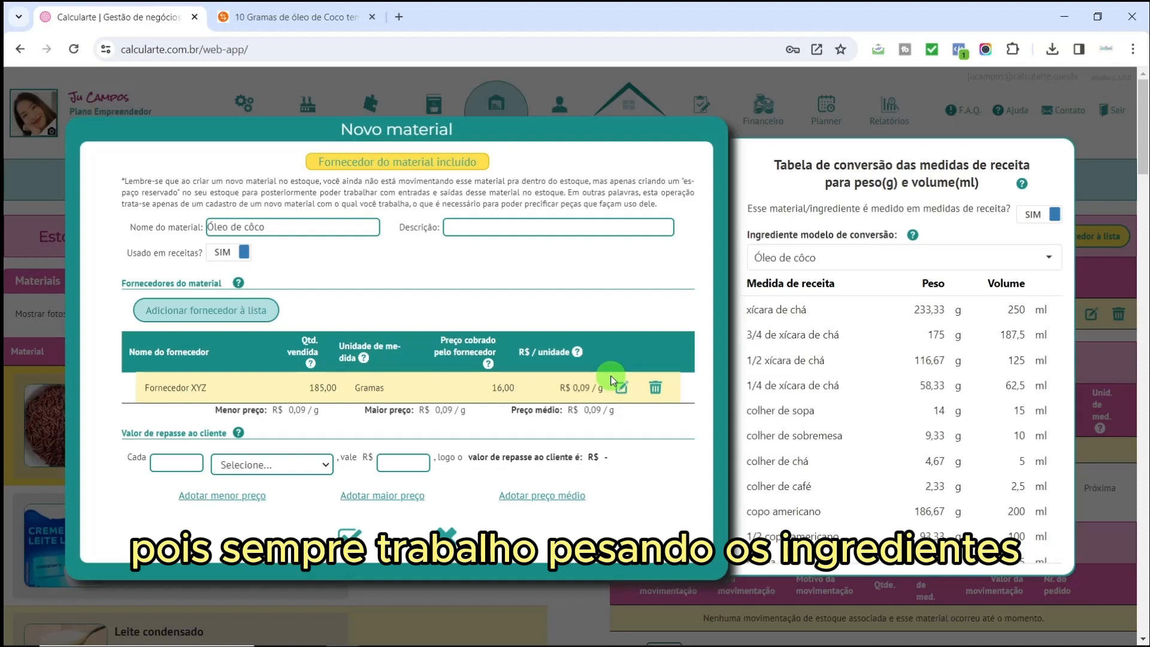
Switch to the online converter and convert 200 mL (mililitro) of óleo de coco to grams.
key("ctrl+Tab")
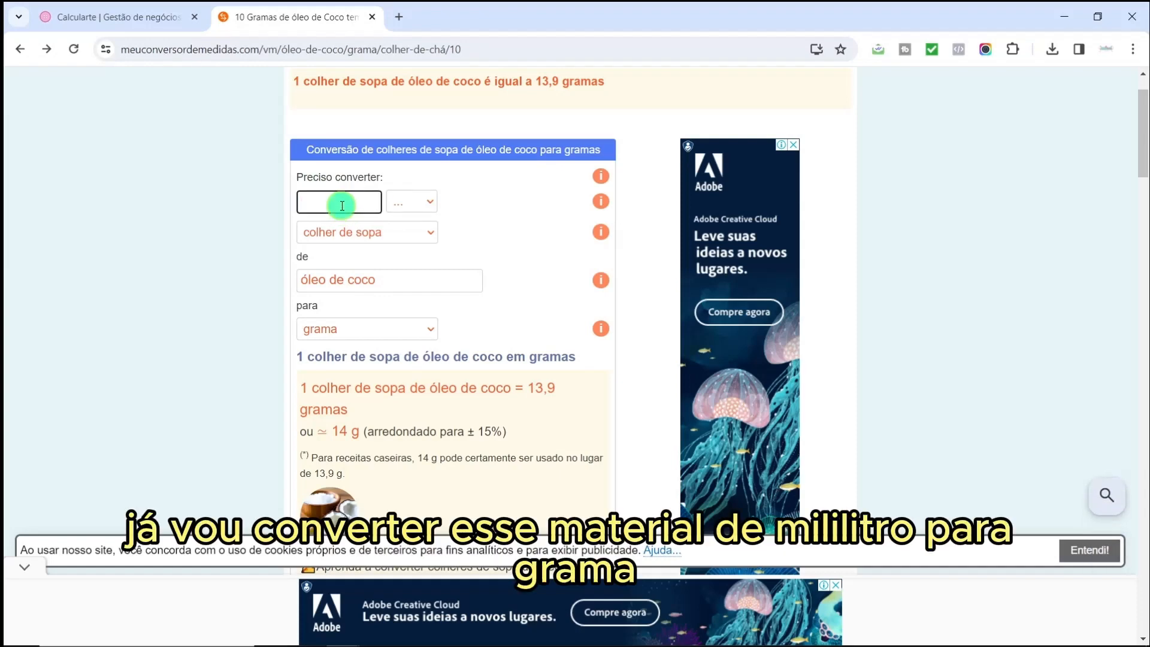
type("00")
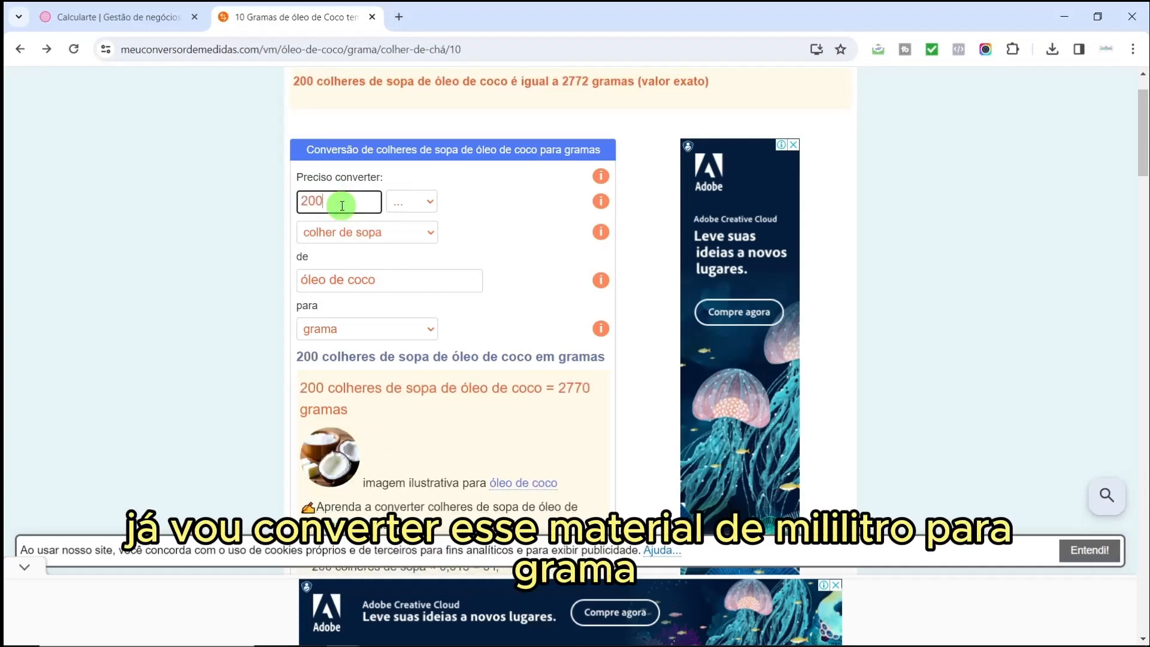
left_click(430, 237)
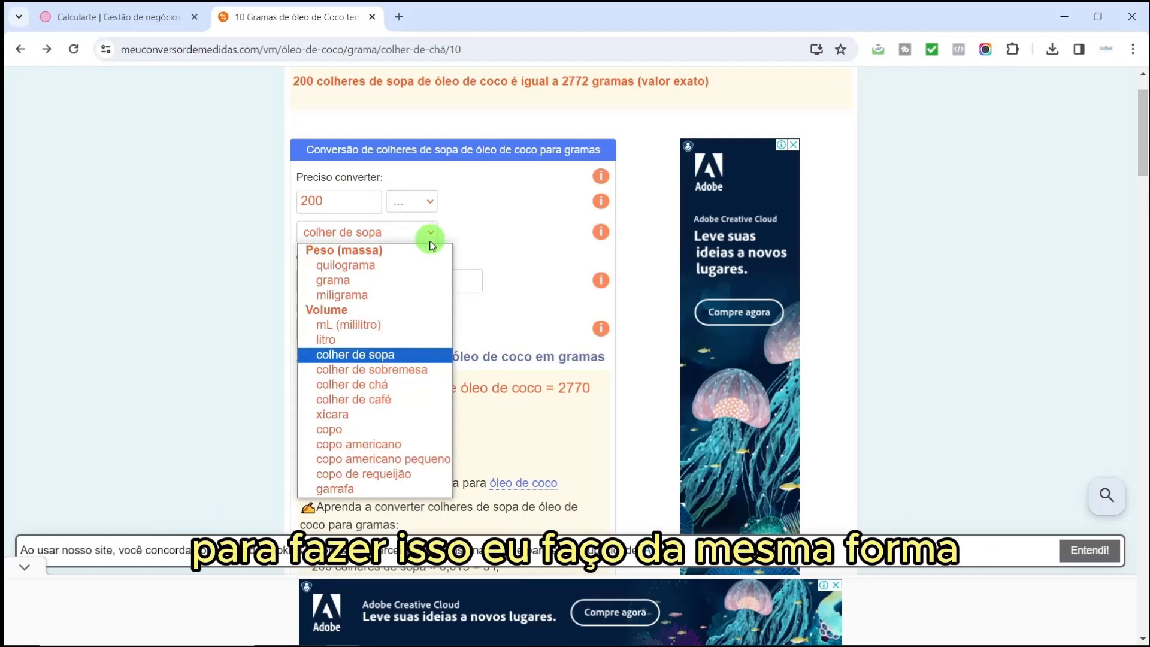
left_click(412, 331)
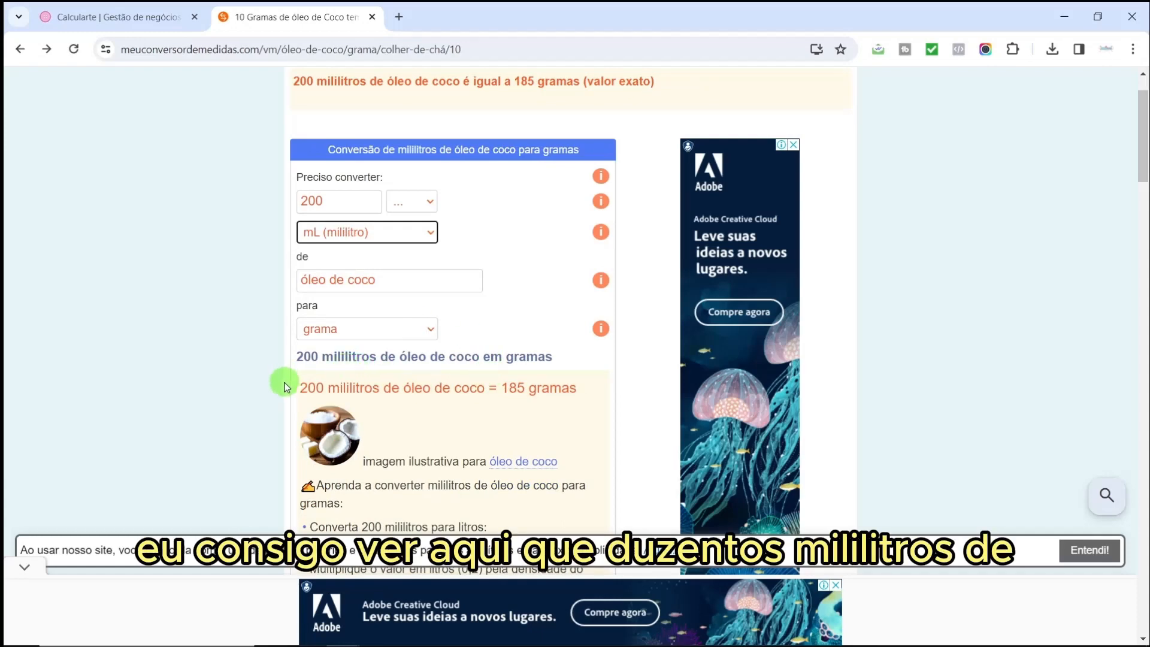
left_click(432, 388)
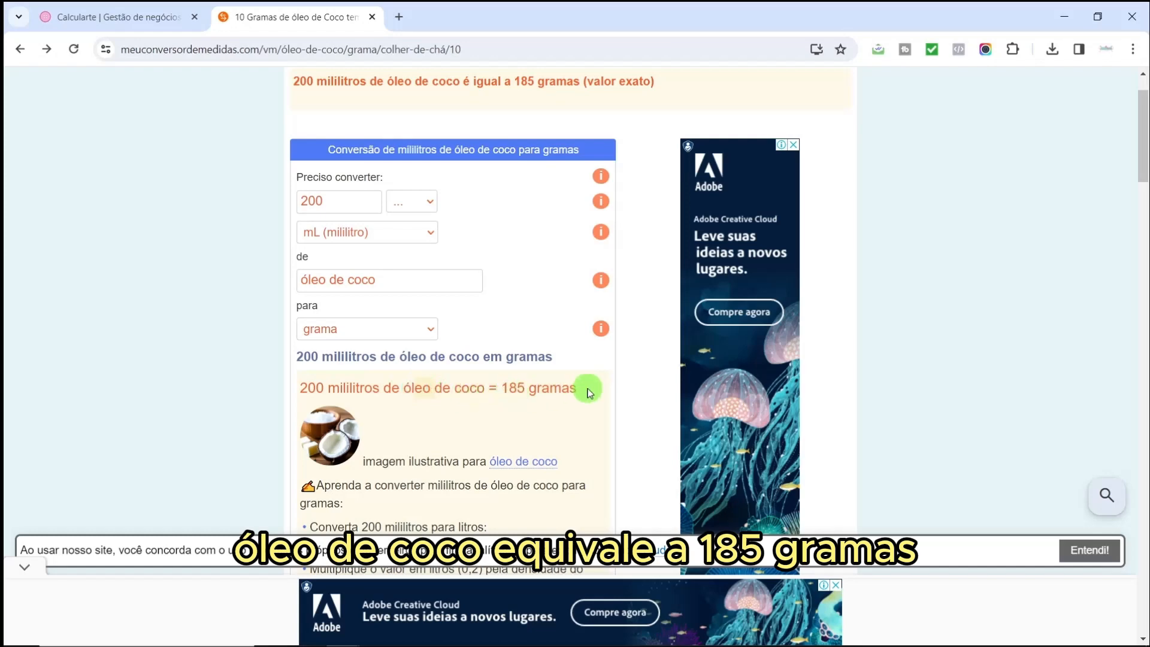
Back in Calcularte, describe the material as "200ml = 185g" and save it with the highest supplier price as the customer value.
left_click(148, 9)
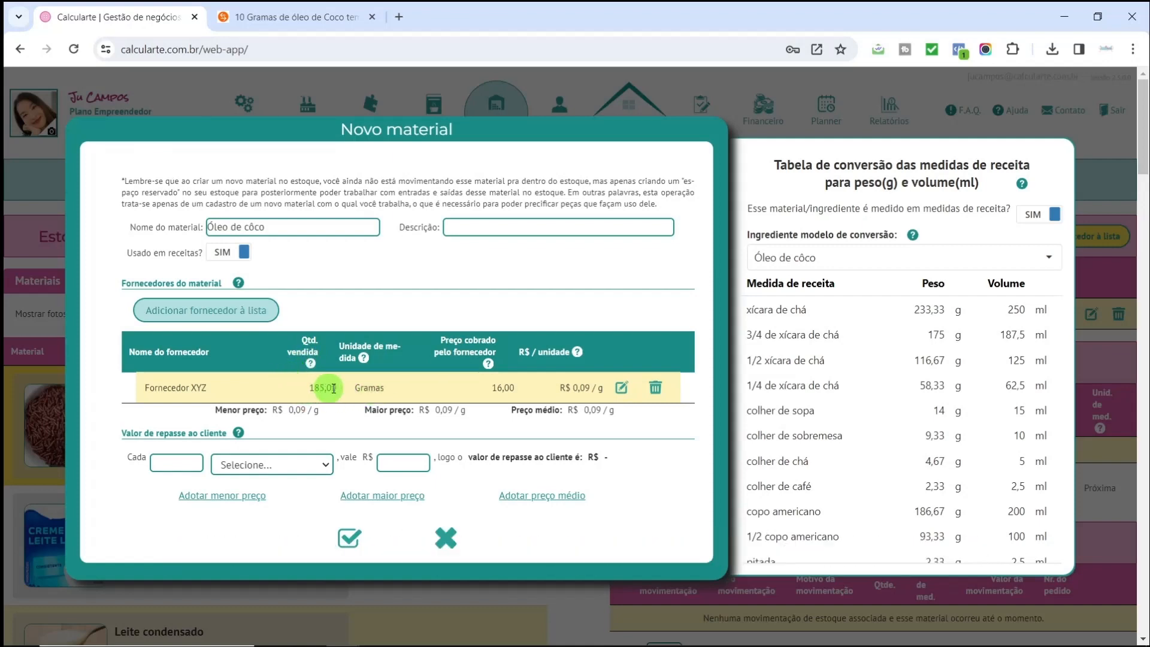
left_click(492, 227)
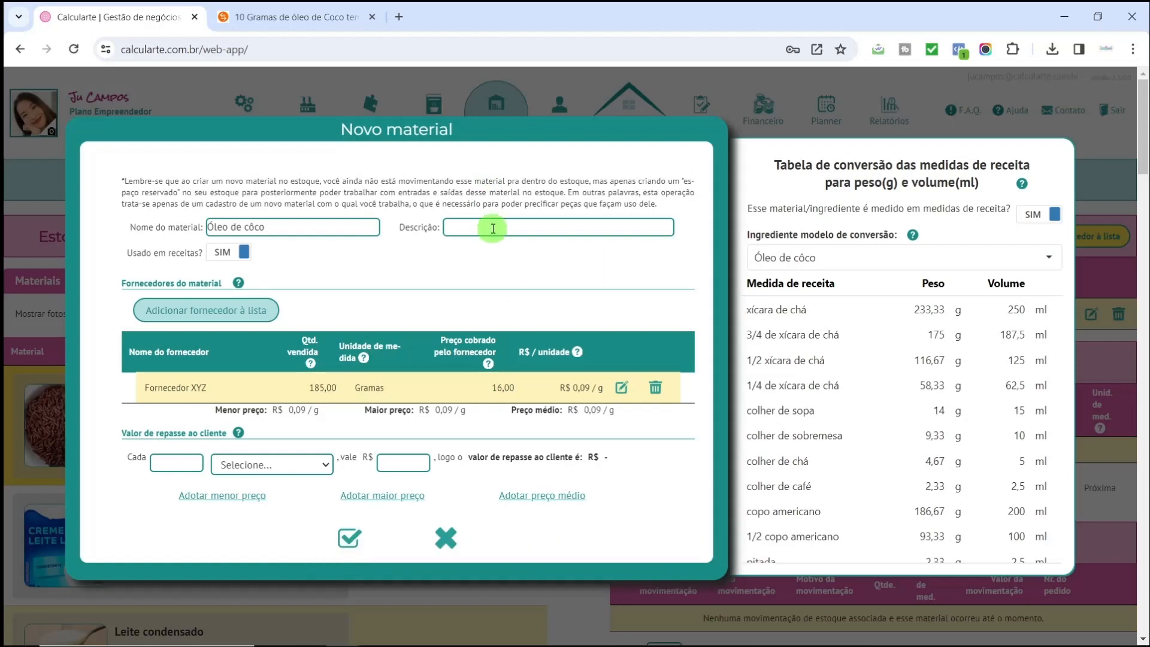
type("200ml =")
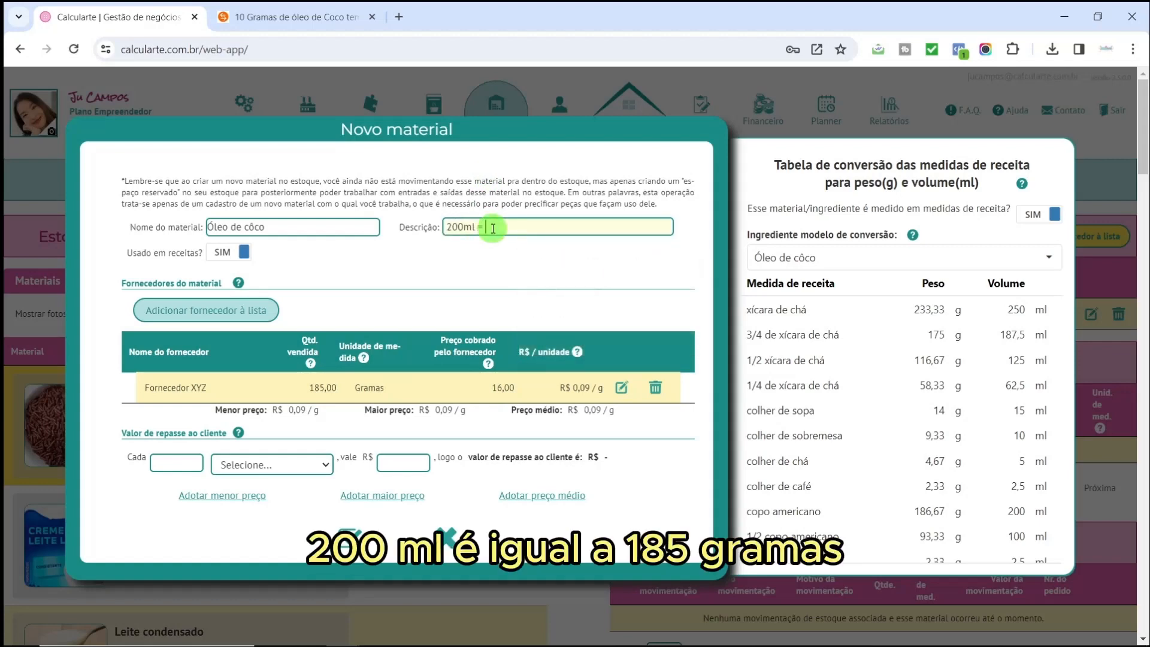
type(" 185g")
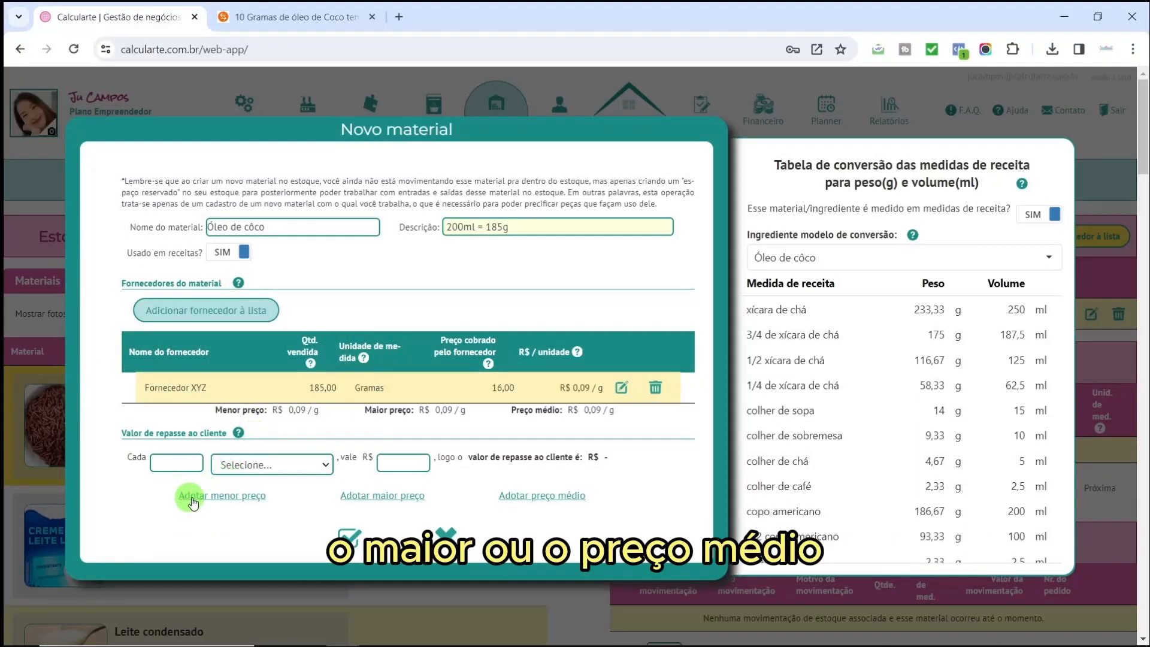
left_click(403, 498)
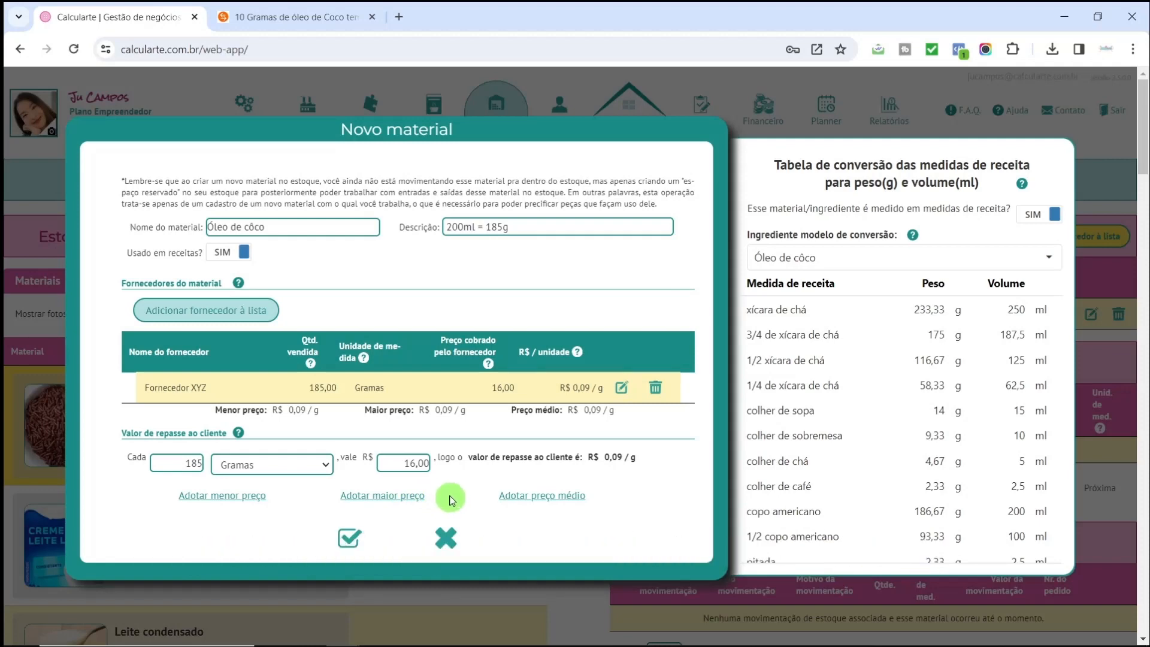
left_click(350, 539)
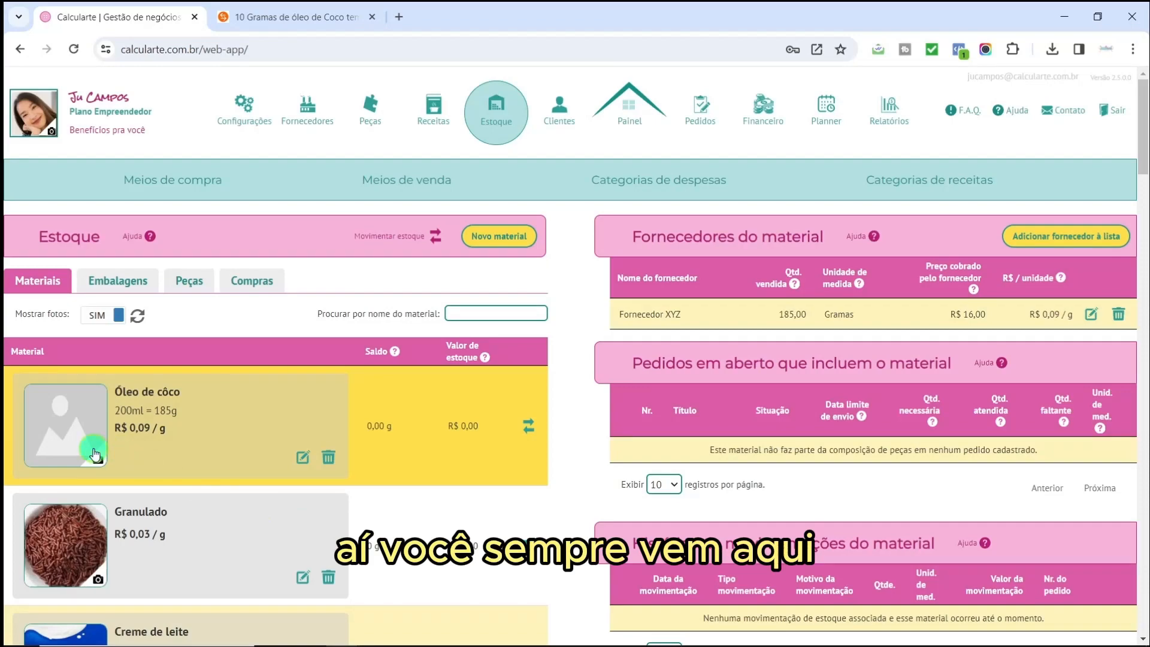
Set oleodecoco.png from Downloads as the Óleo de côco material's photo, accepting the default crop.
left_click(95, 455)
left_click(127, 468)
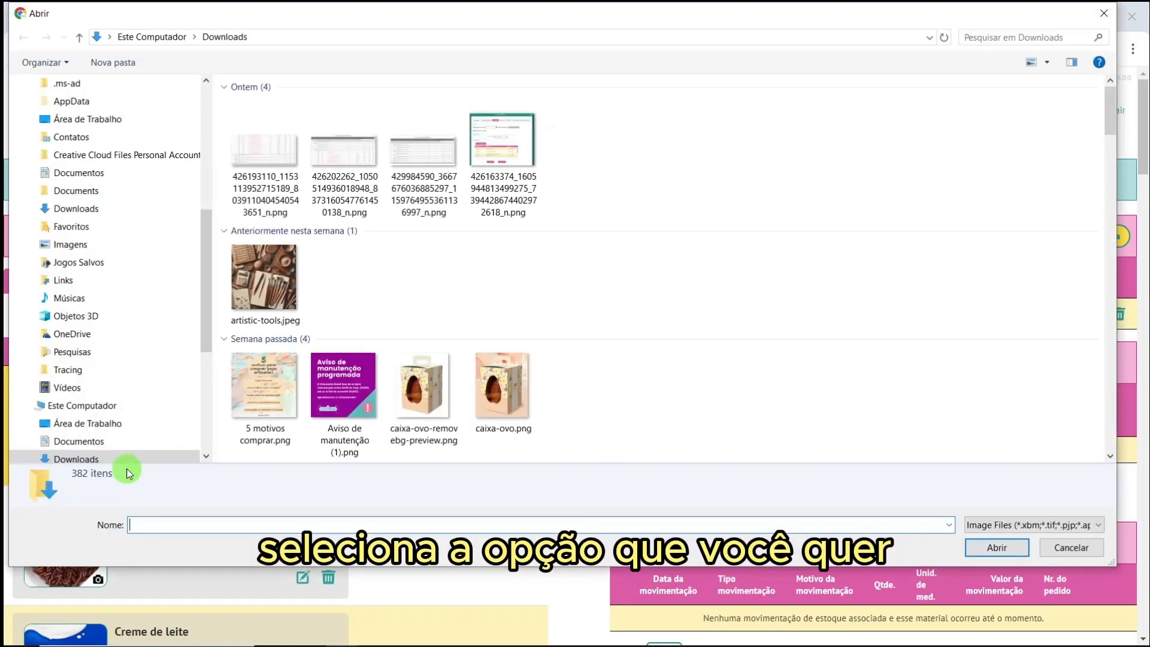
scroll(634, 262, "down", 5)
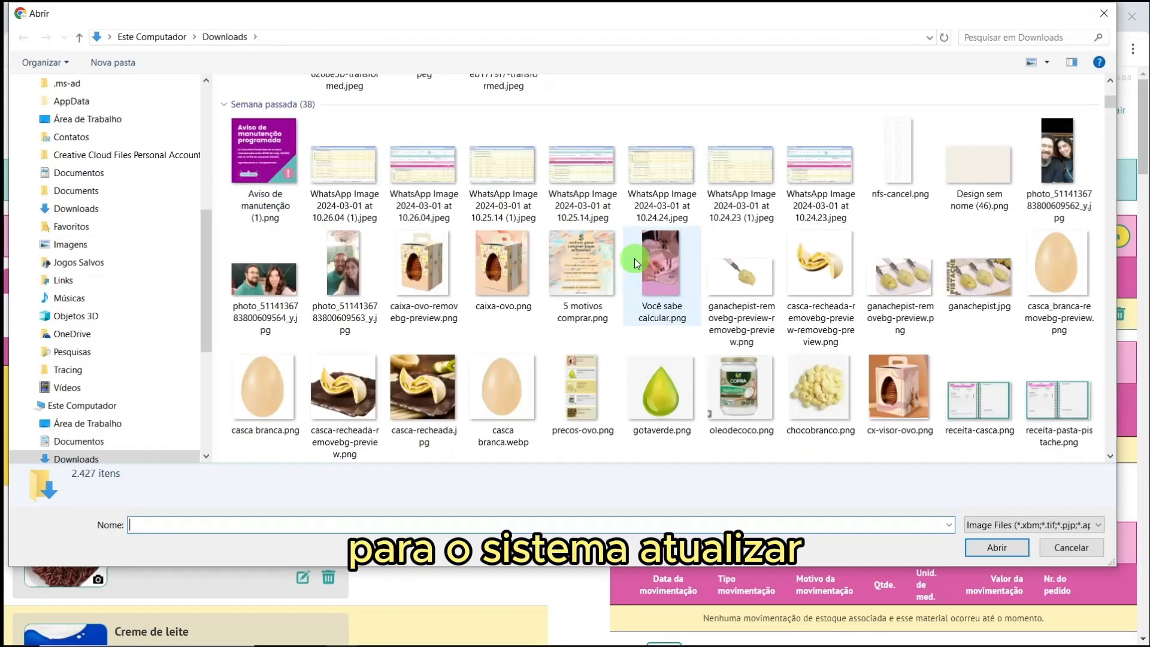
scroll(634, 257, "down", 4)
double_click(728, 135)
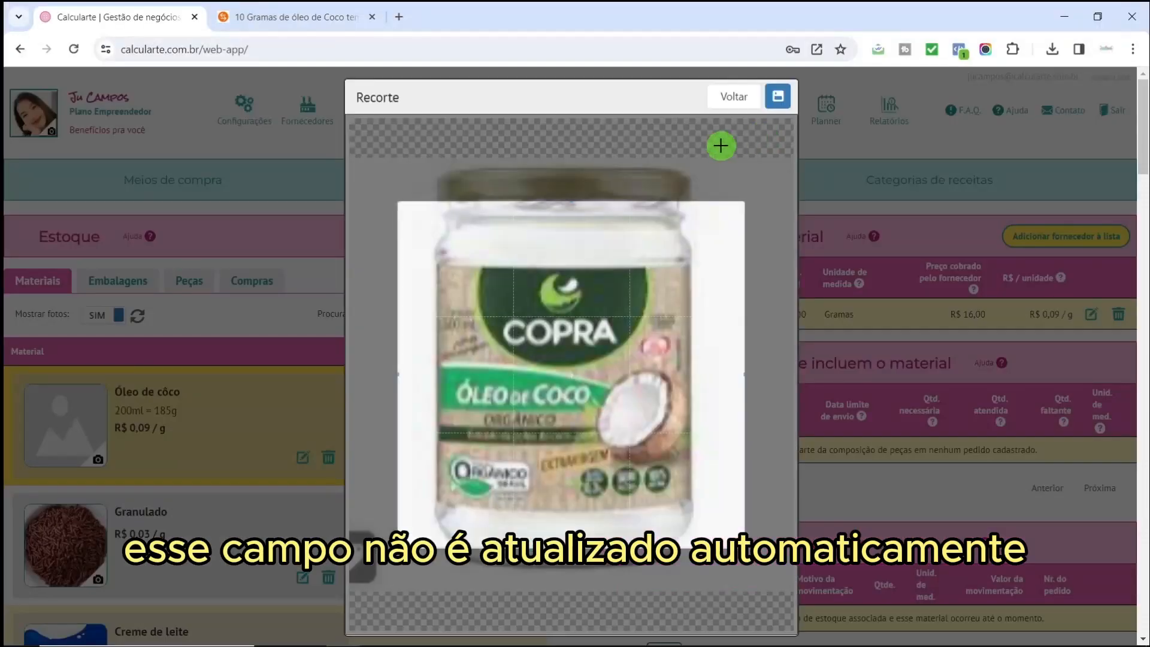
left_click(778, 99)
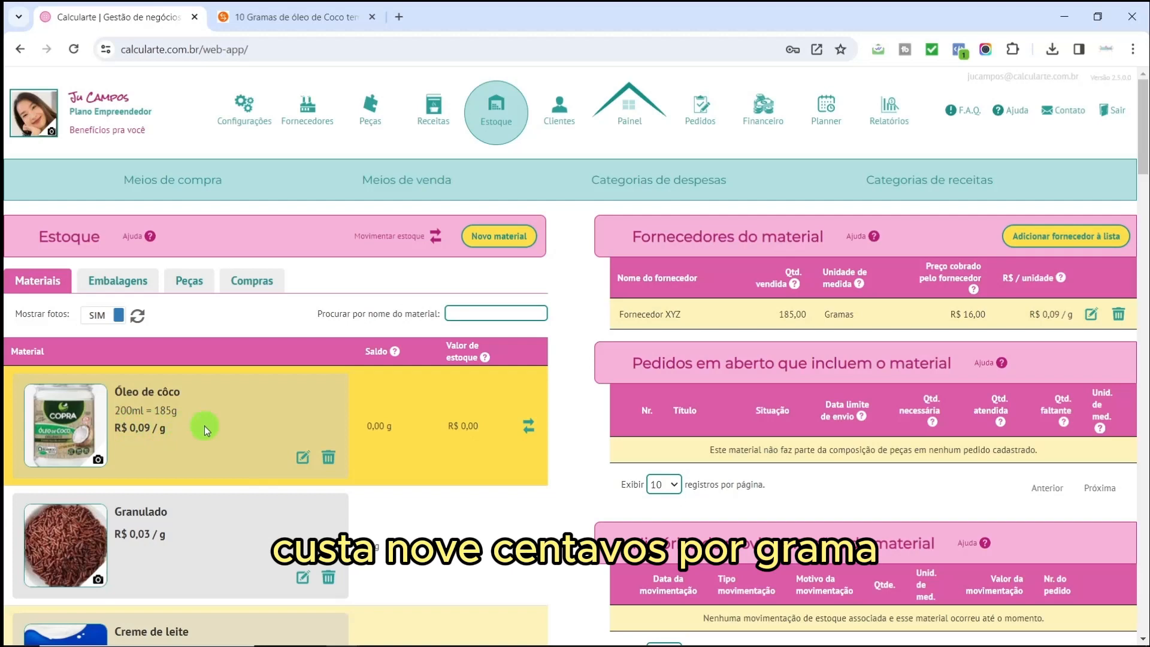
Examine the stock's registered materials, including balances and individual product packaging, and check the separate packaging list.
mouse_move(374, 351)
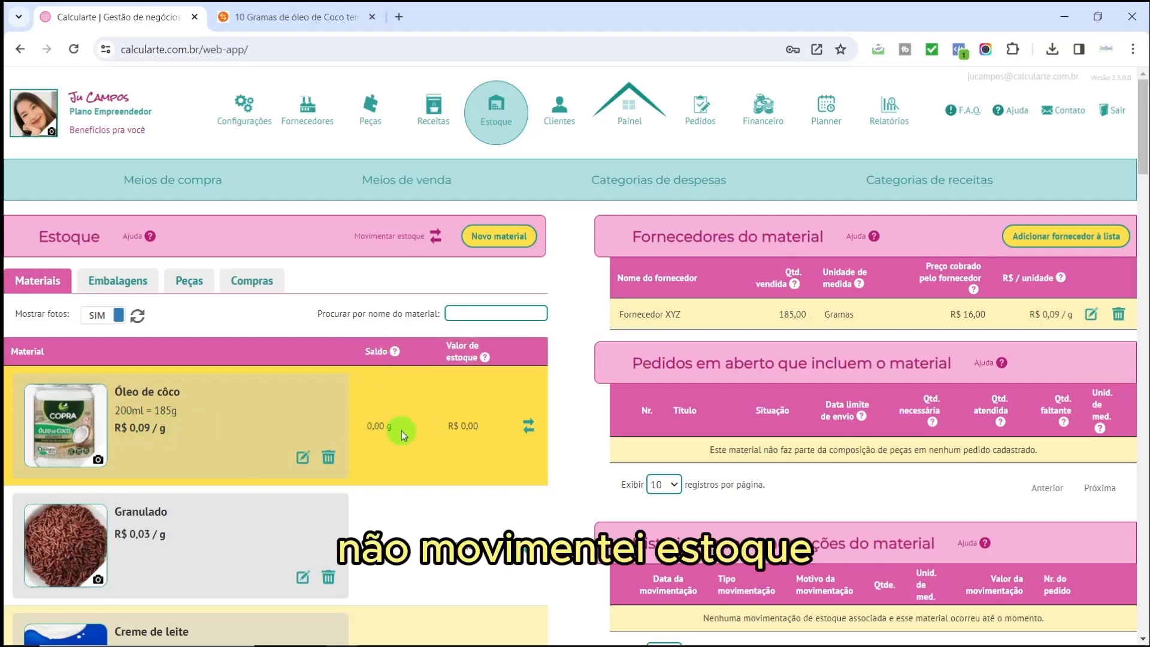
scroll(401, 430, "down", 7)
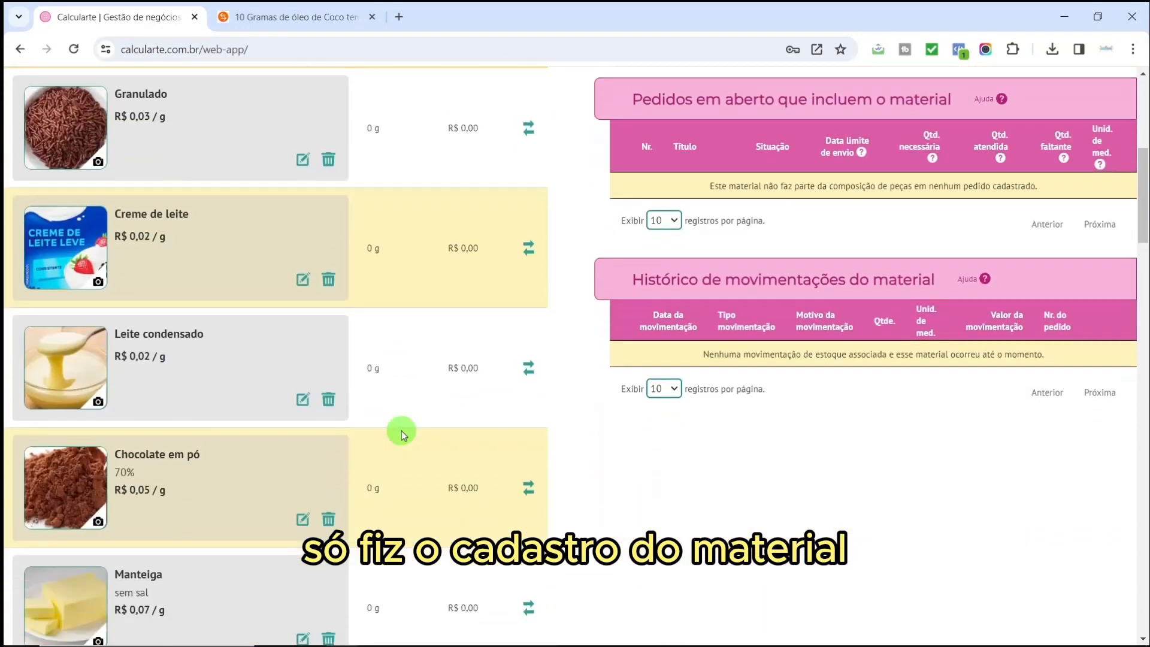
scroll(401, 430, "up", 7)
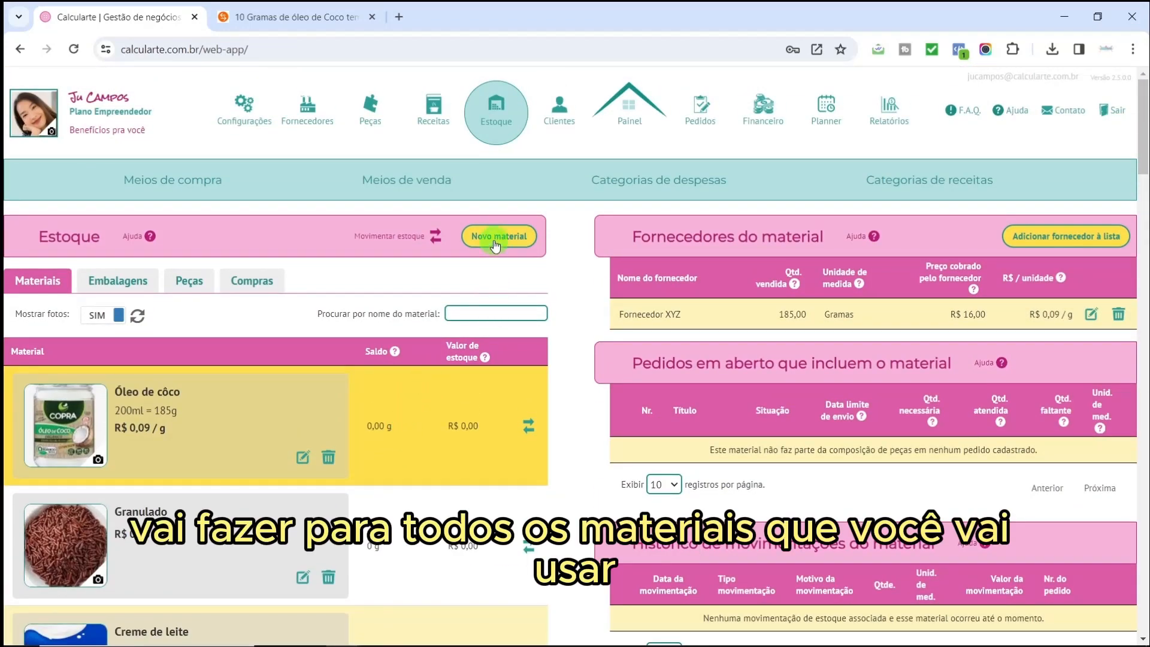
scroll(222, 491, "down", 13)
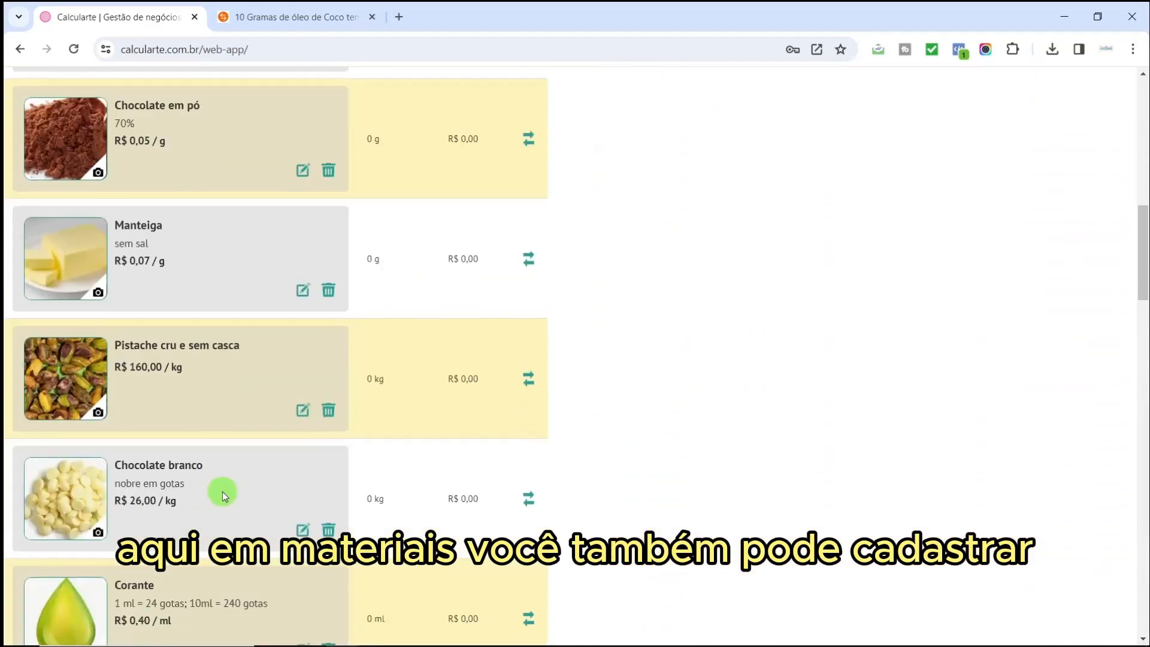
scroll(221, 491, "down", 7)
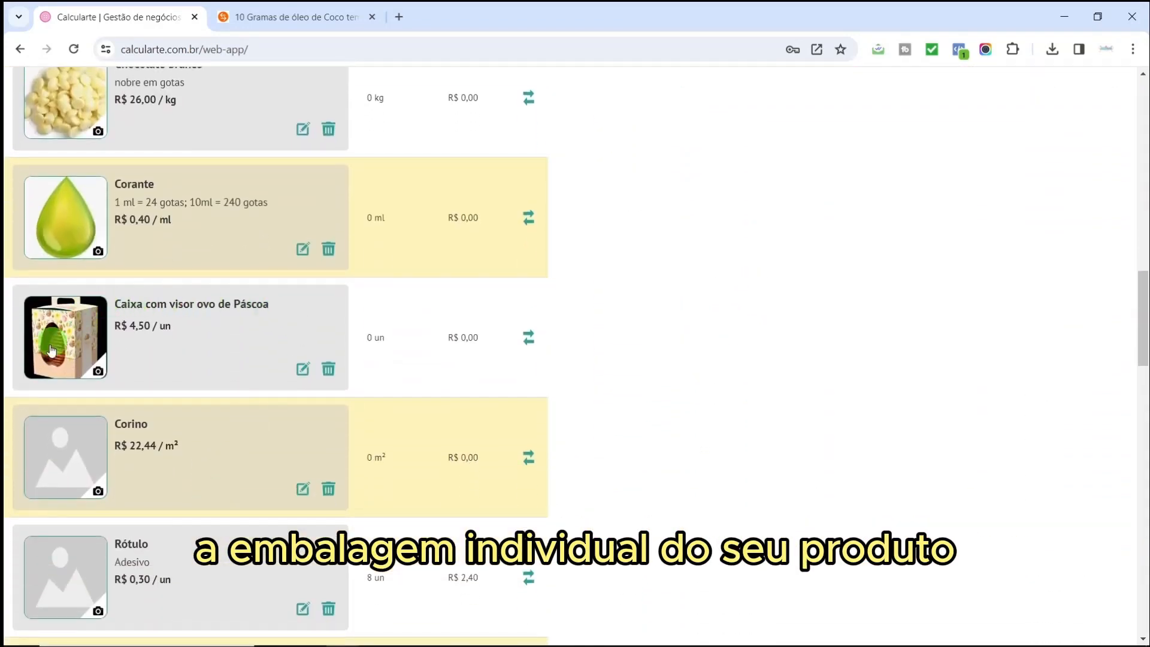
scroll(231, 343, "up", 20)
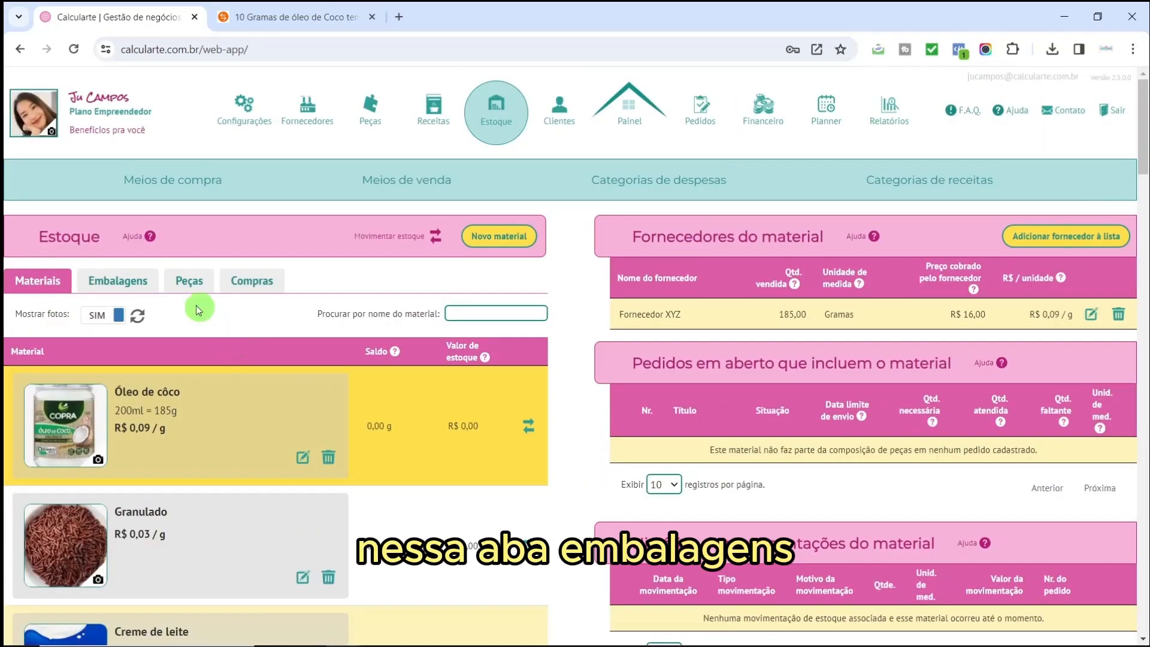
left_click(123, 280)
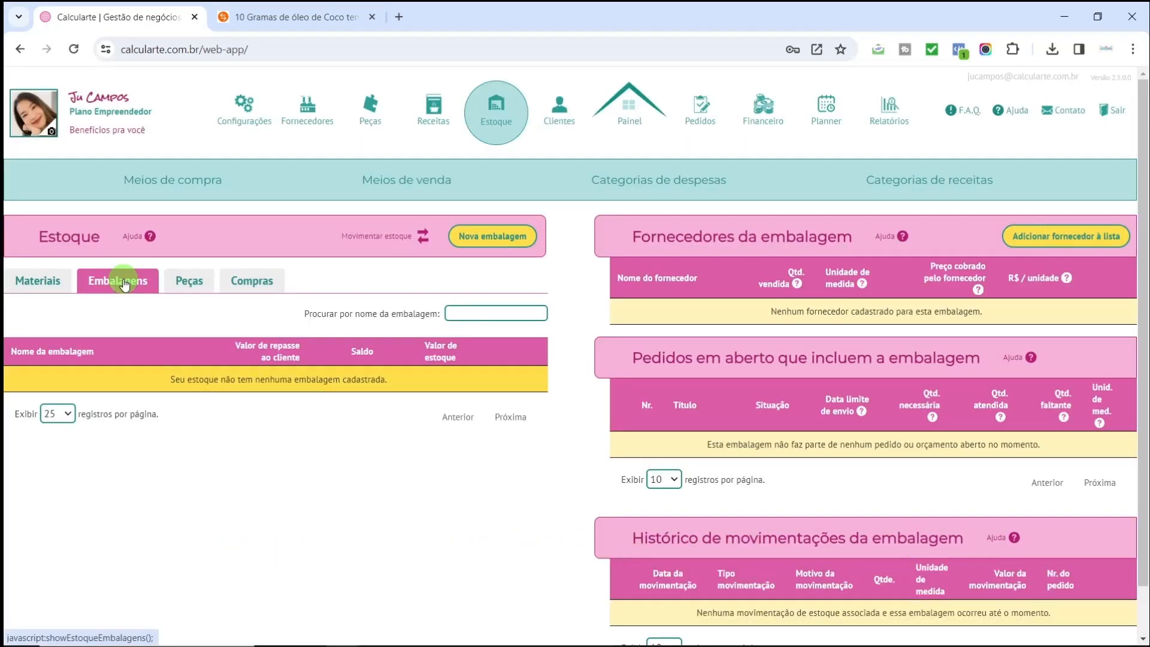
left_click(49, 282)
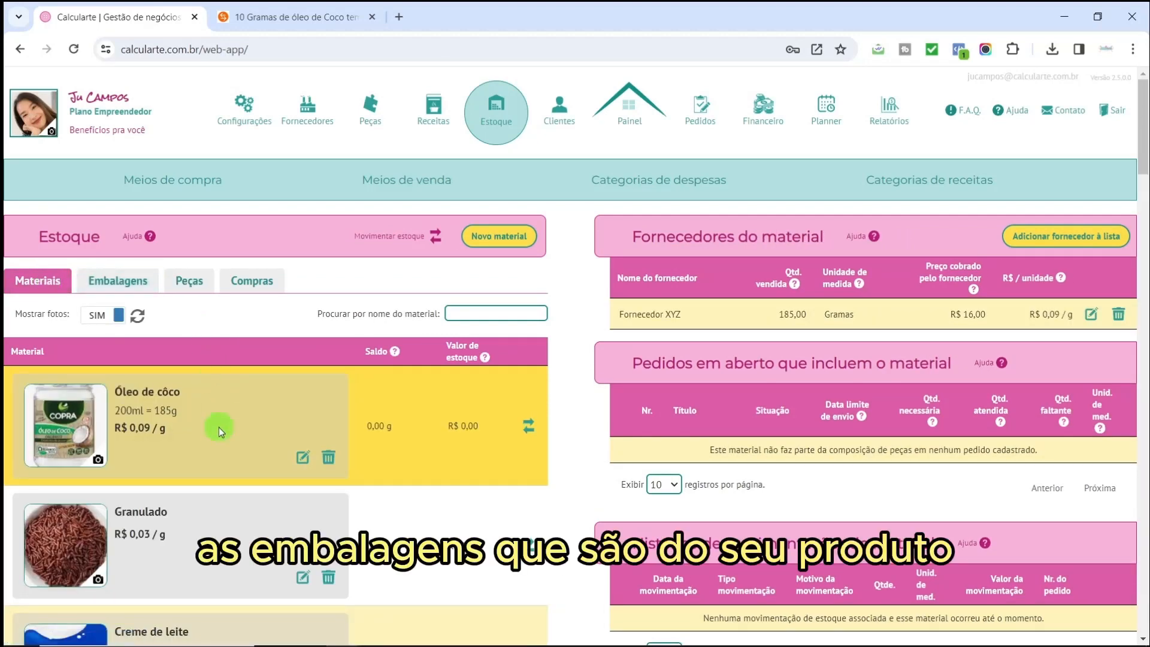
scroll(218, 426, "down", 10)
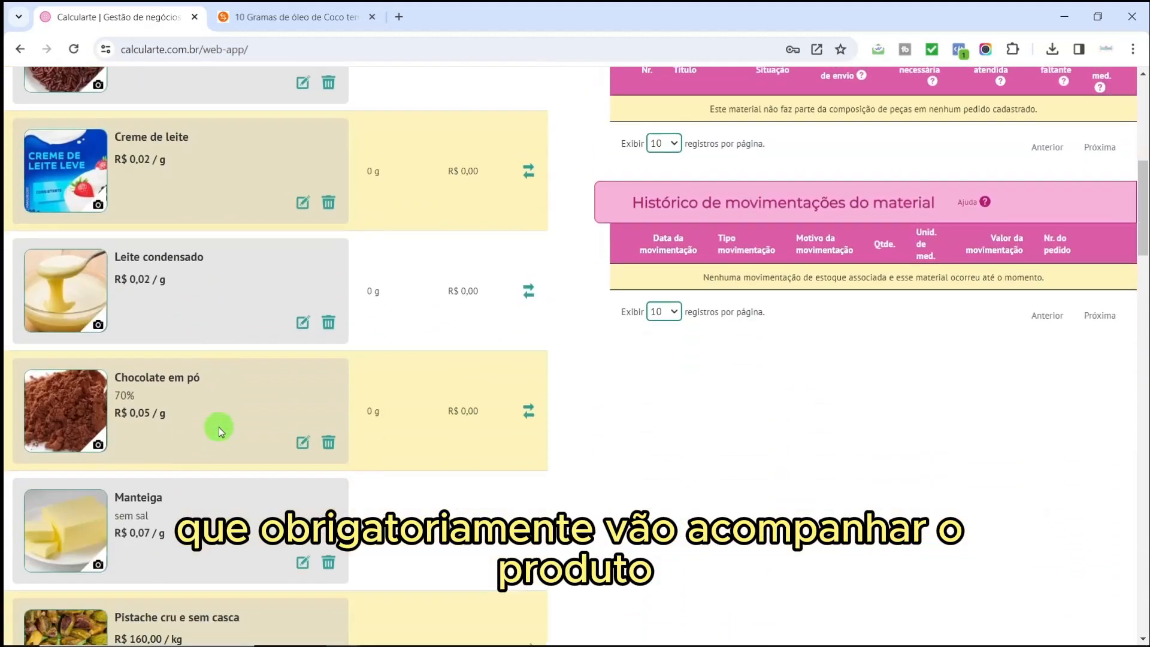
scroll(218, 427, "down", 7)
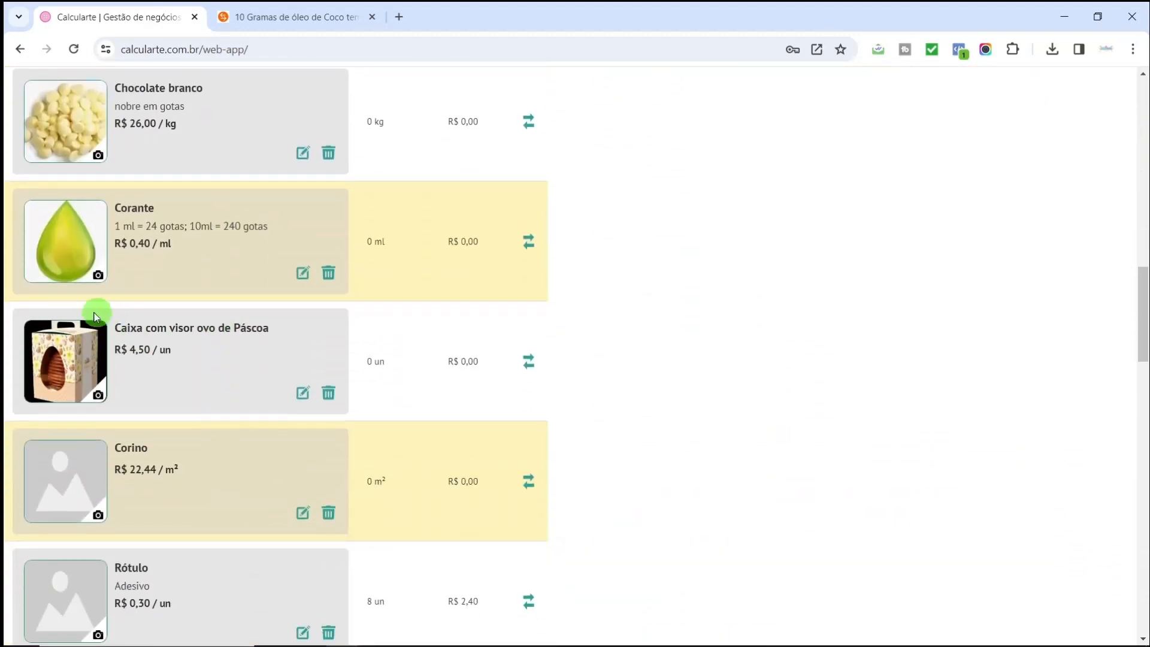
scroll(136, 354, "up", 17)
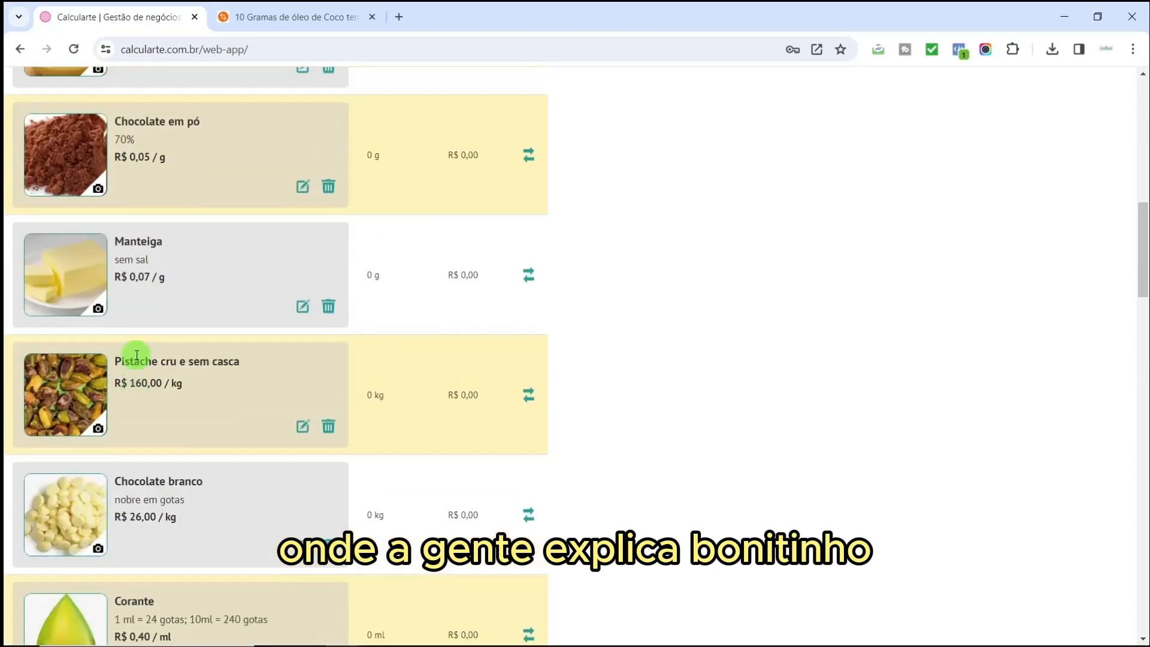
scroll(136, 354, "up", 3)
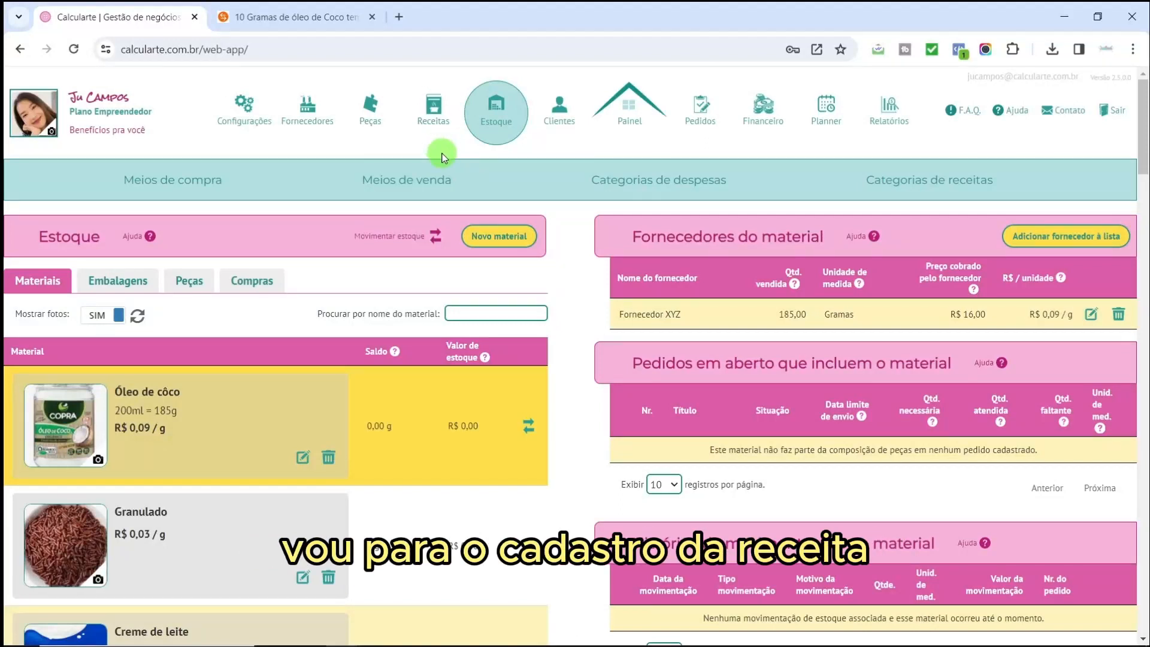
Add a new recipe named "Pasta de pistache" to the recipe index and turn off the cursive font.
left_click(434, 115)
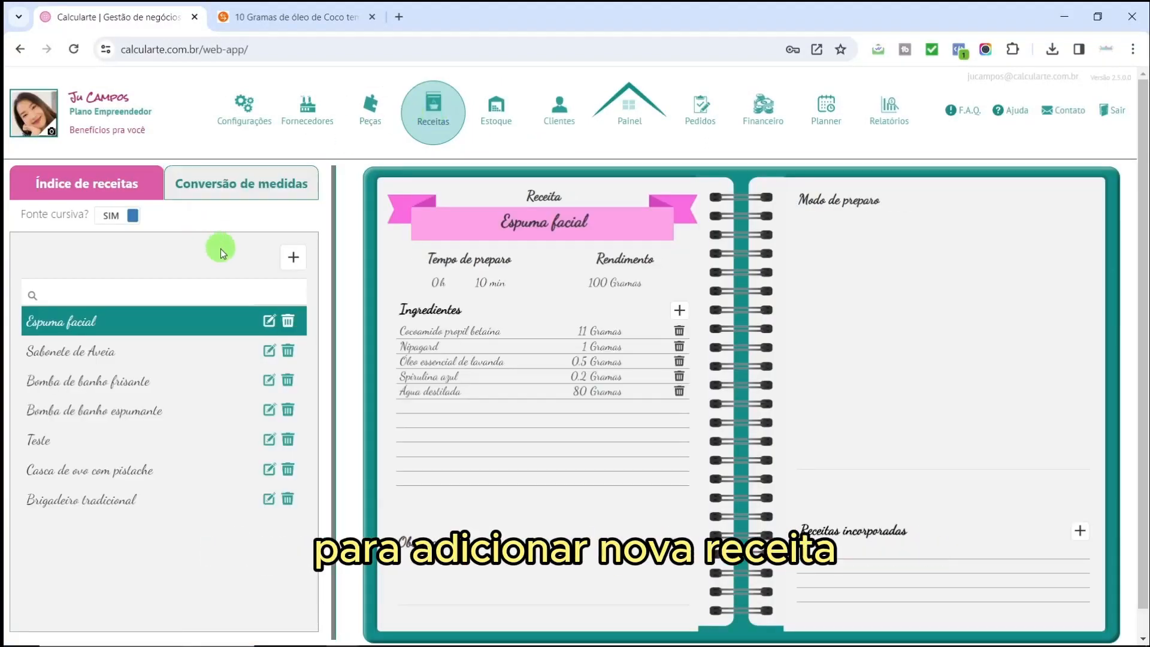
left_click(288, 255)
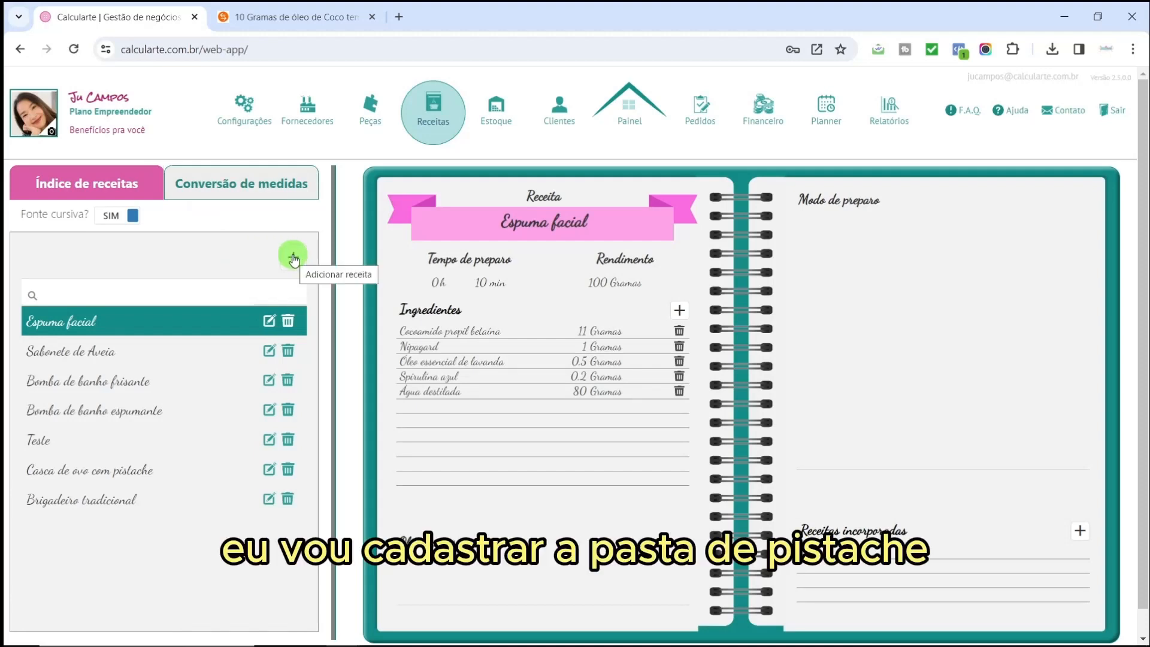
left_click(294, 257)
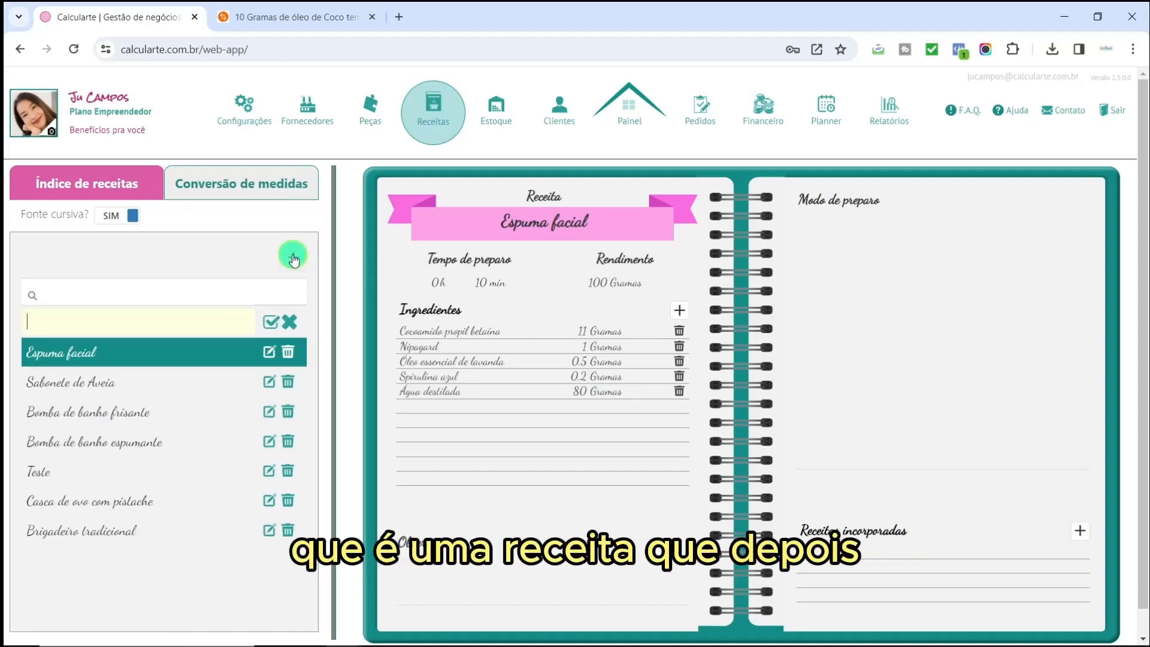
type("PAsta")
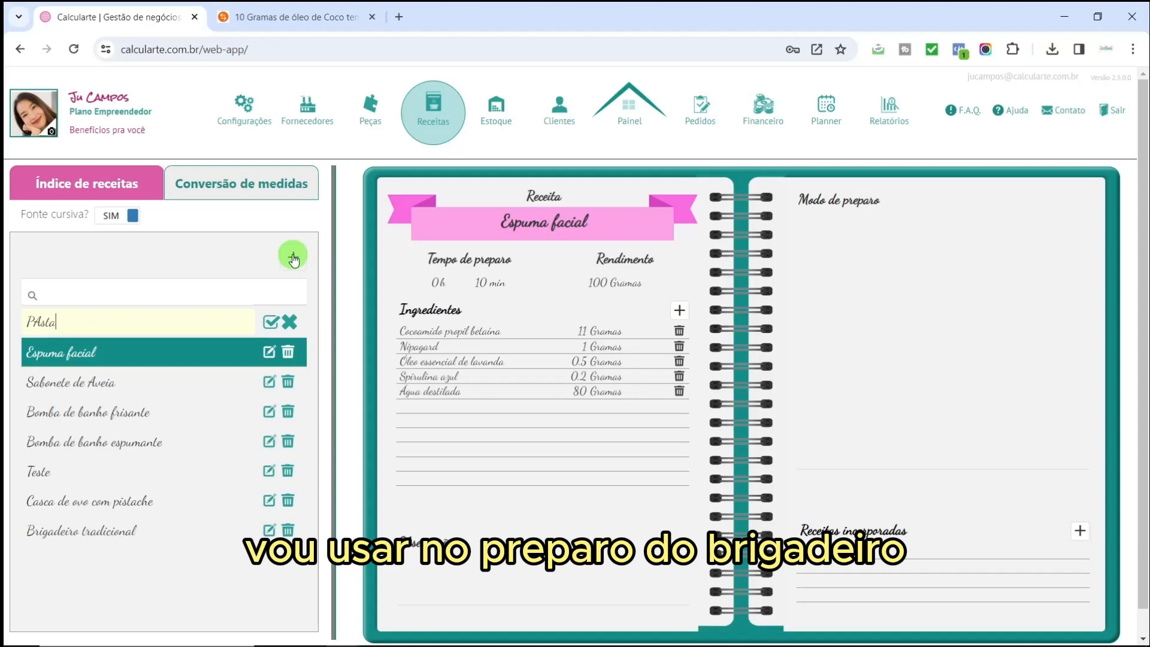
key("BackSpace")
key("BackSpace")
key("BackSpace")
key("BackSpace")
type("asta de pistac")
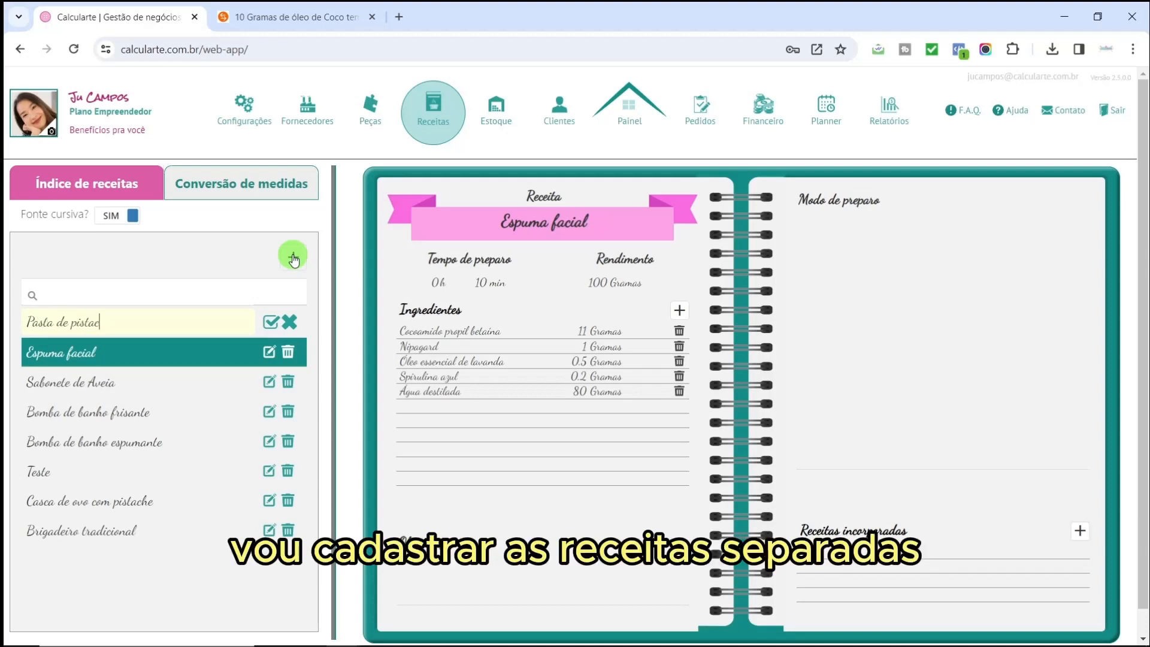
type("he")
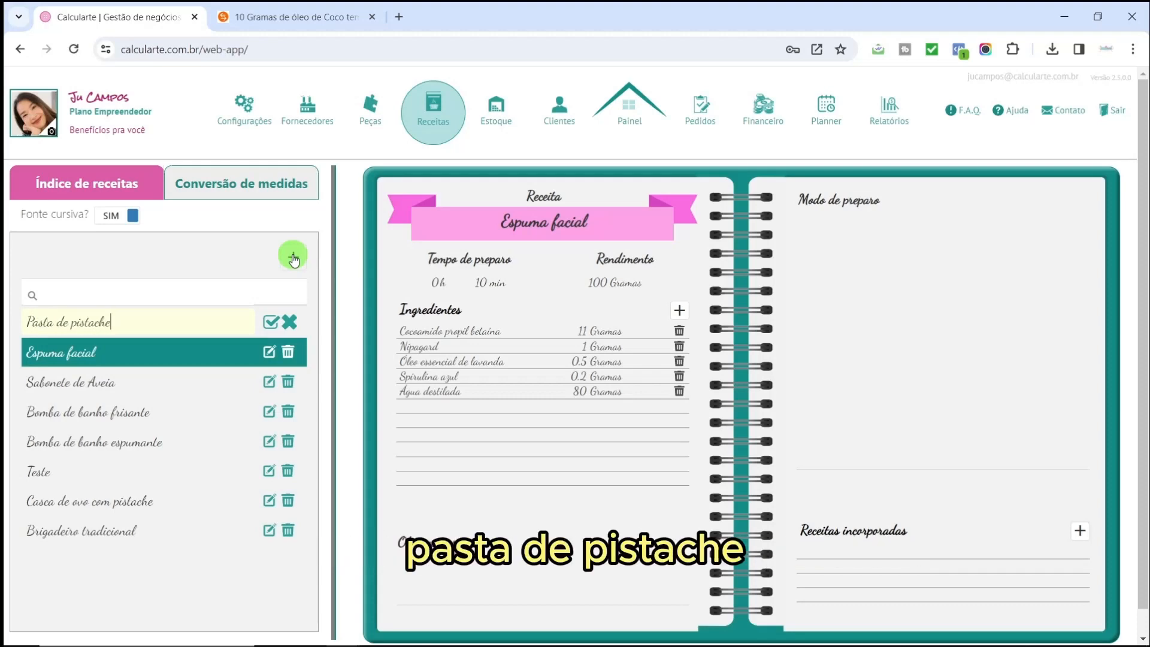
left_click(271, 323)
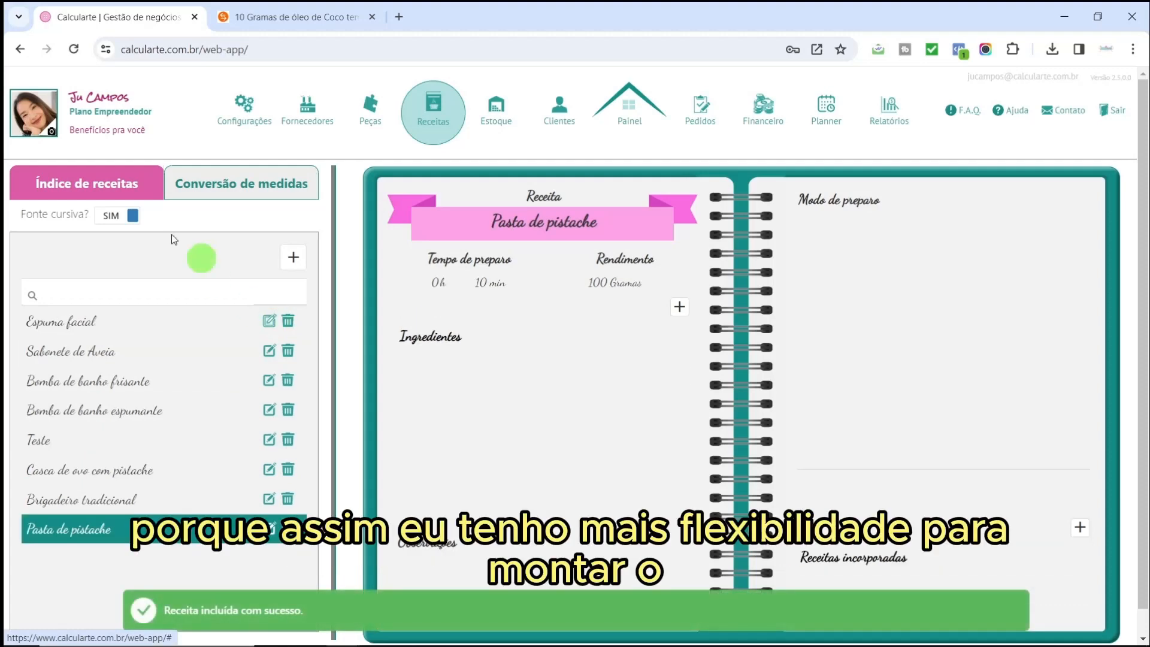
left_click(107, 219)
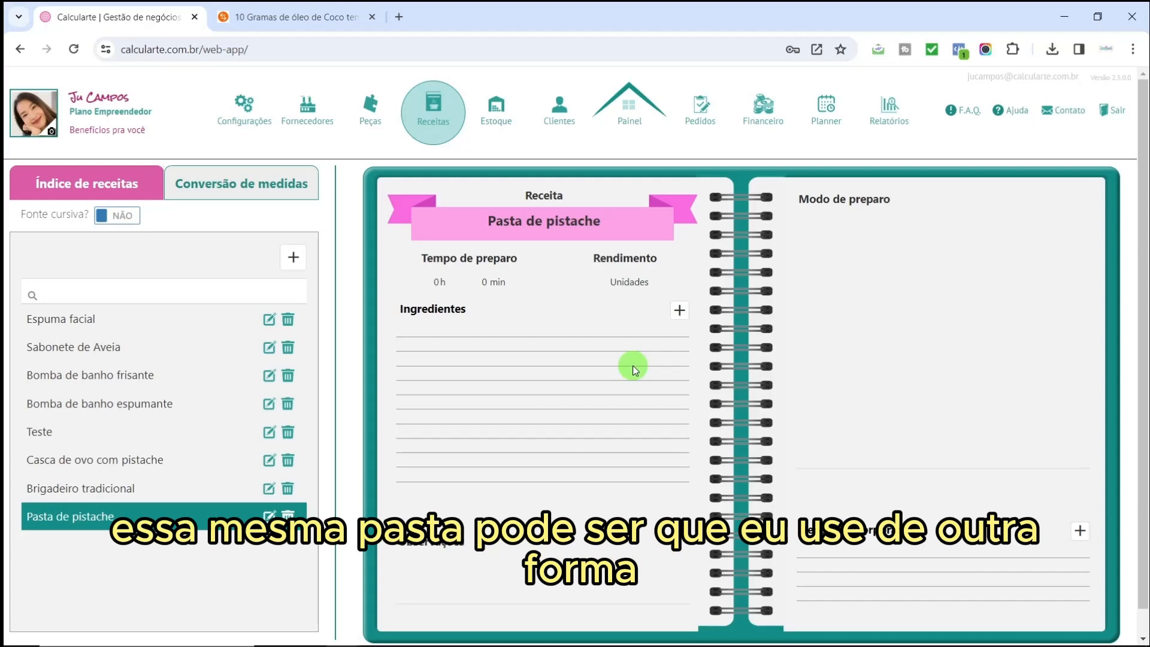
Set the Pasta de pistache recipe's preparation time to 15 min and its yield to 60 Gramas.
left_click(481, 281)
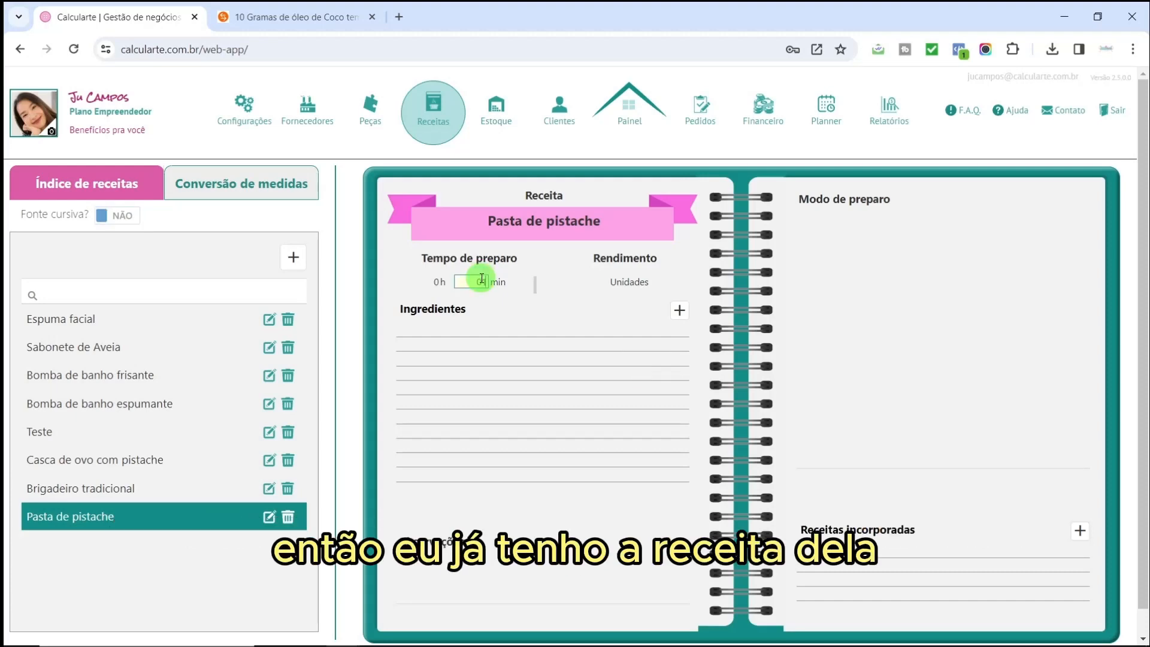
type("1")
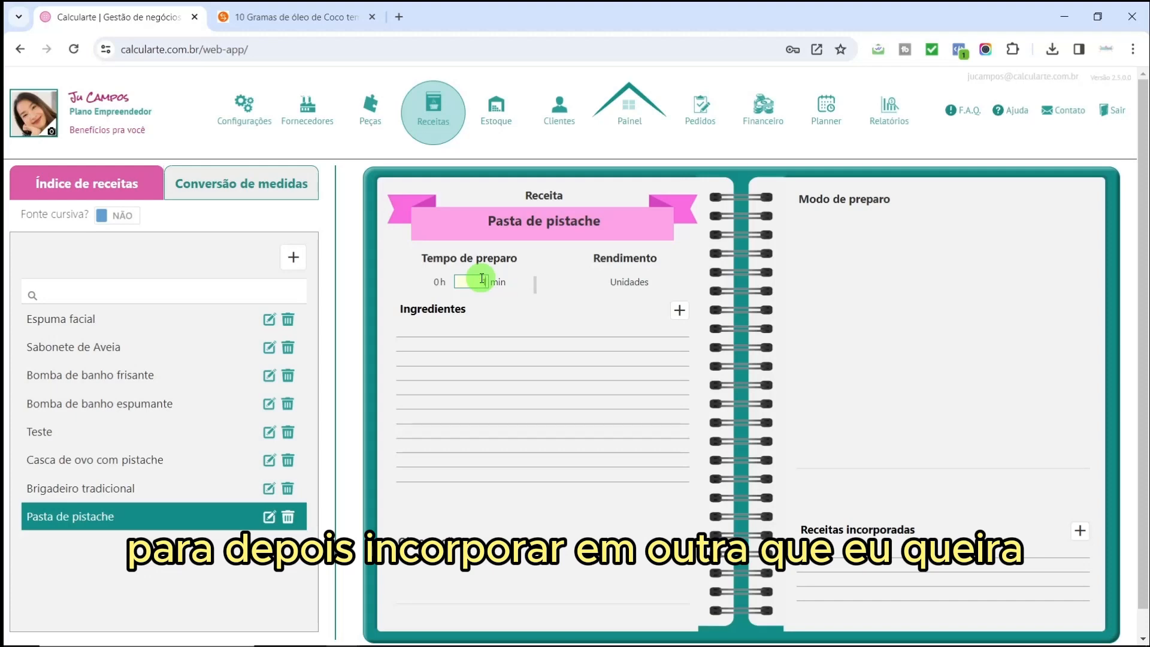
type("5")
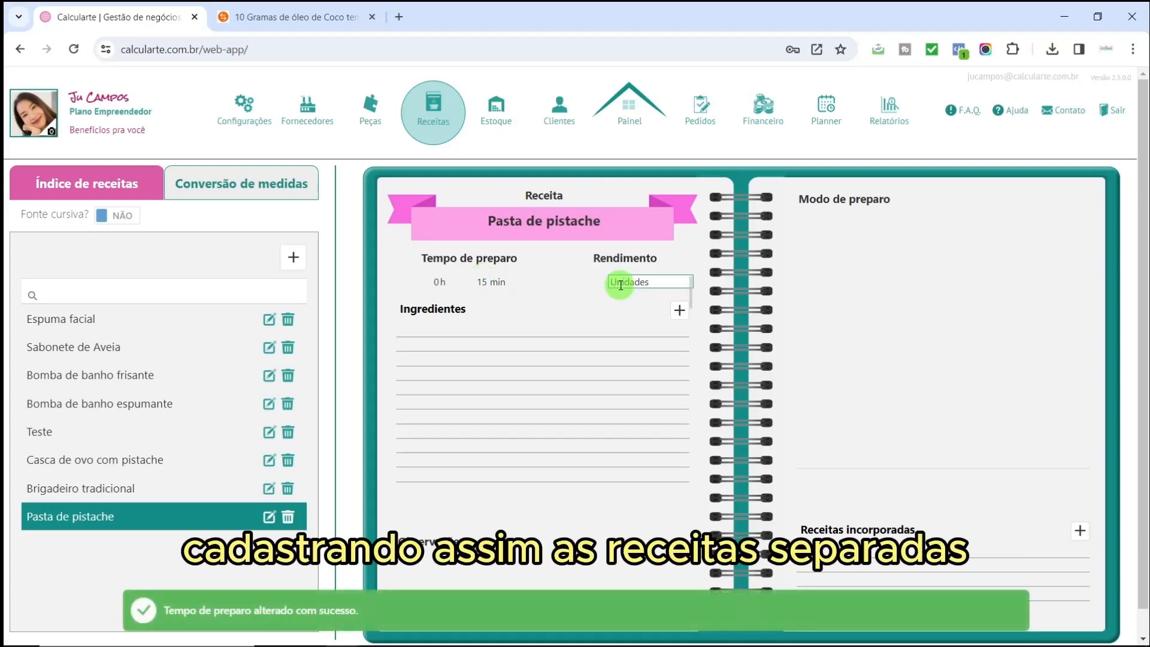
left_click(599, 282)
type("60")
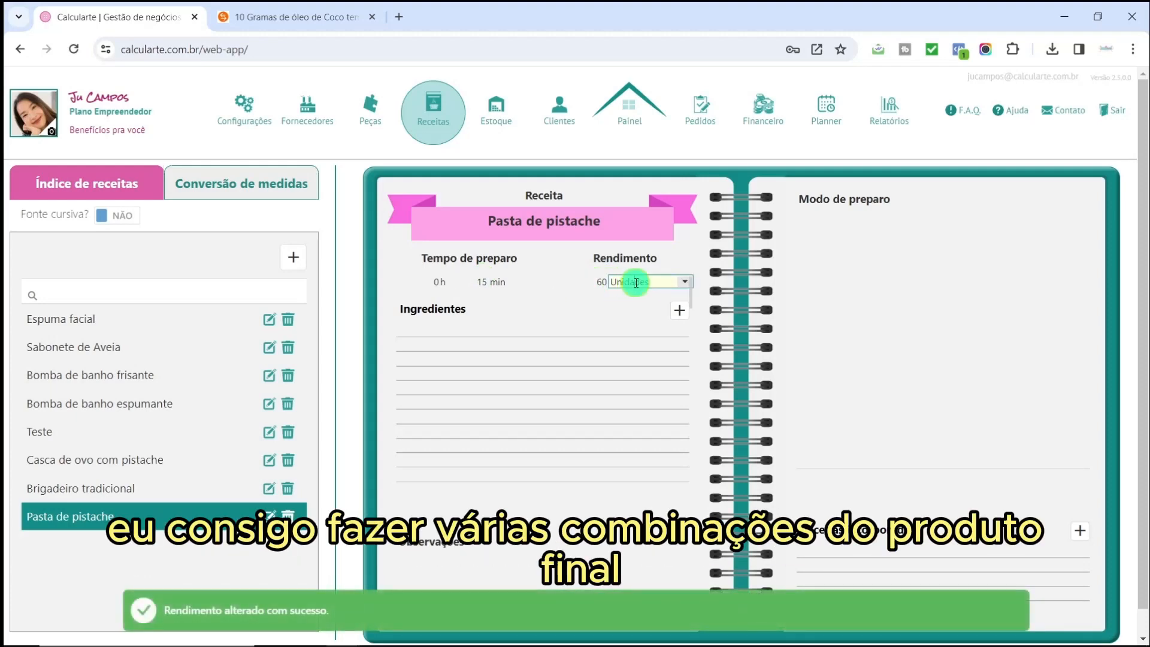
left_click(633, 282)
type("des")
key("BackSpace")
key("BackSpace")
key("BackSpace")
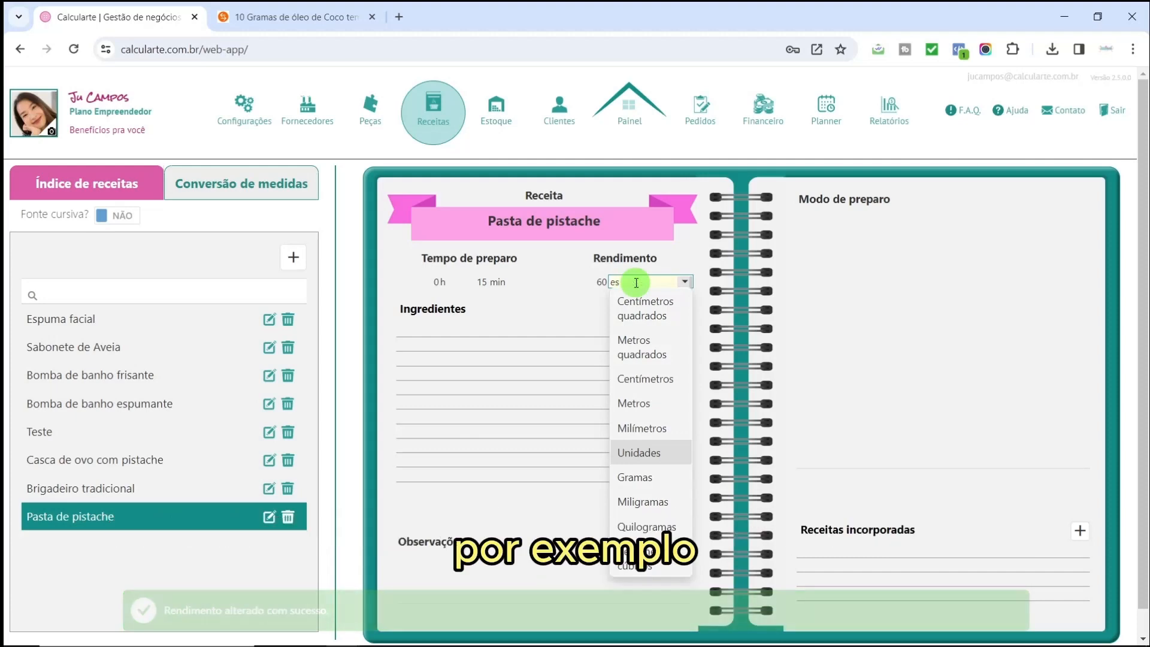
type("gram")
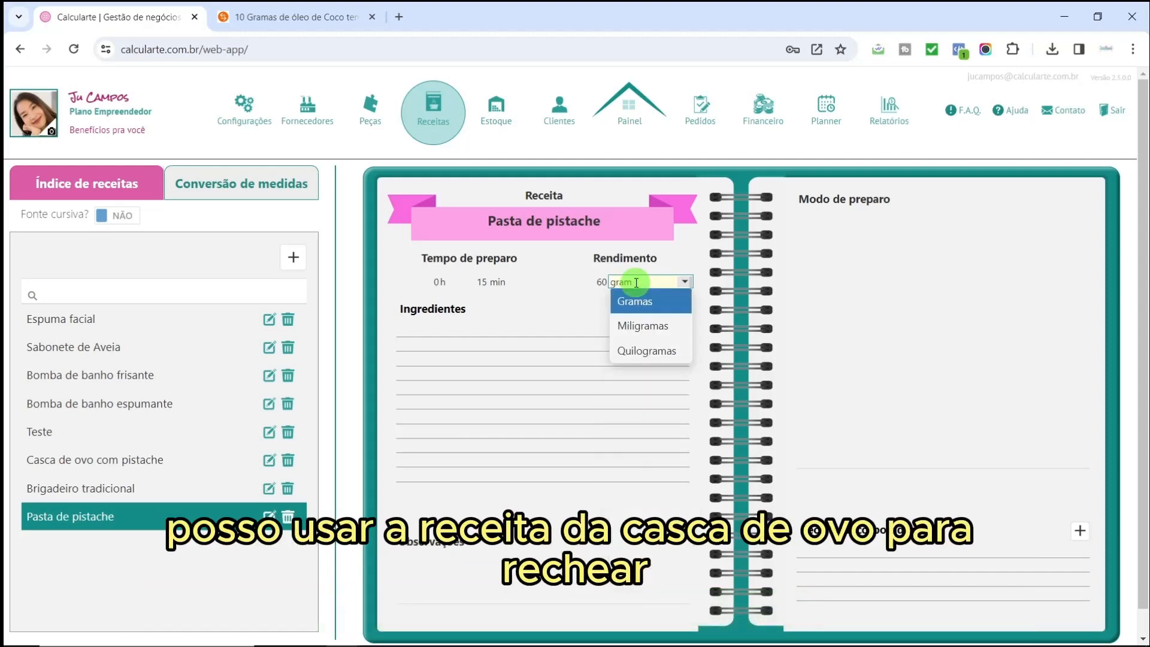
left_click(631, 300)
Add 60 Gramas of Pistache cru e sem casca as an ingredient of the Pasta de pistache recipe.
left_click(680, 310)
type("pis")
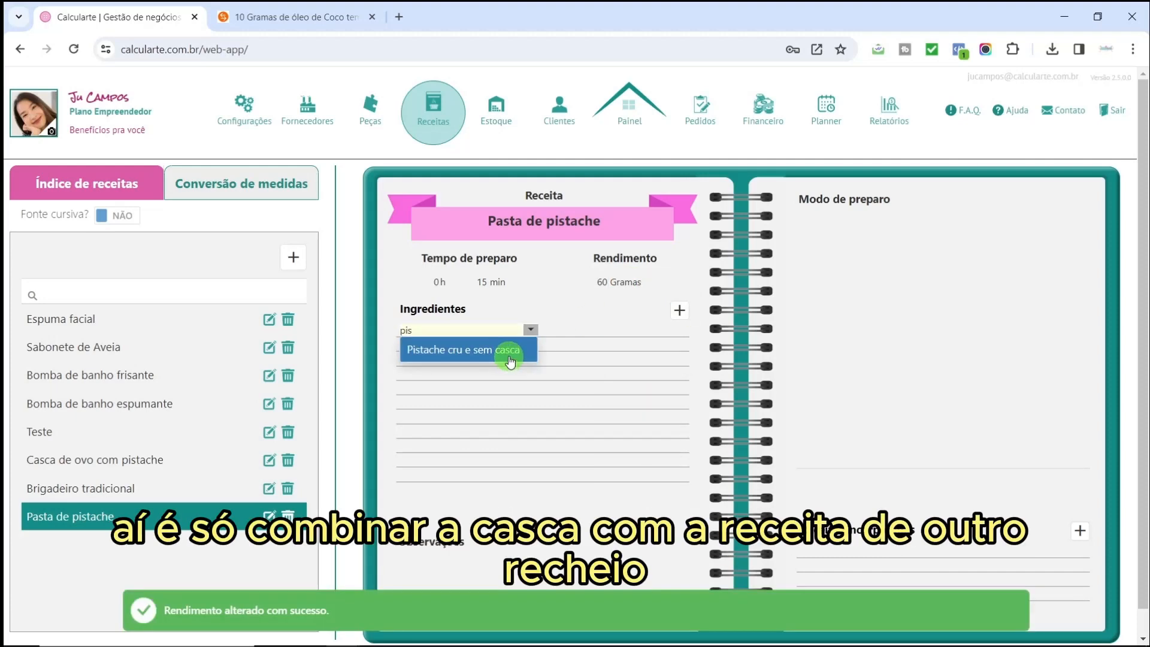
left_click(493, 353)
type("60")
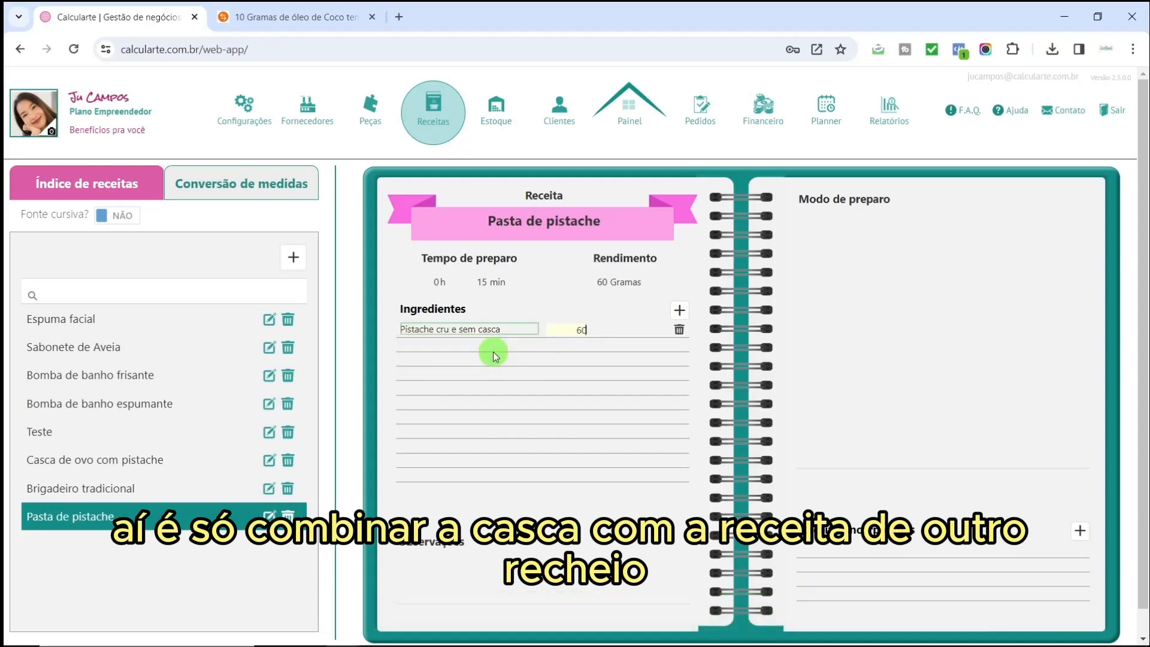
key("Tab")
type("gr")
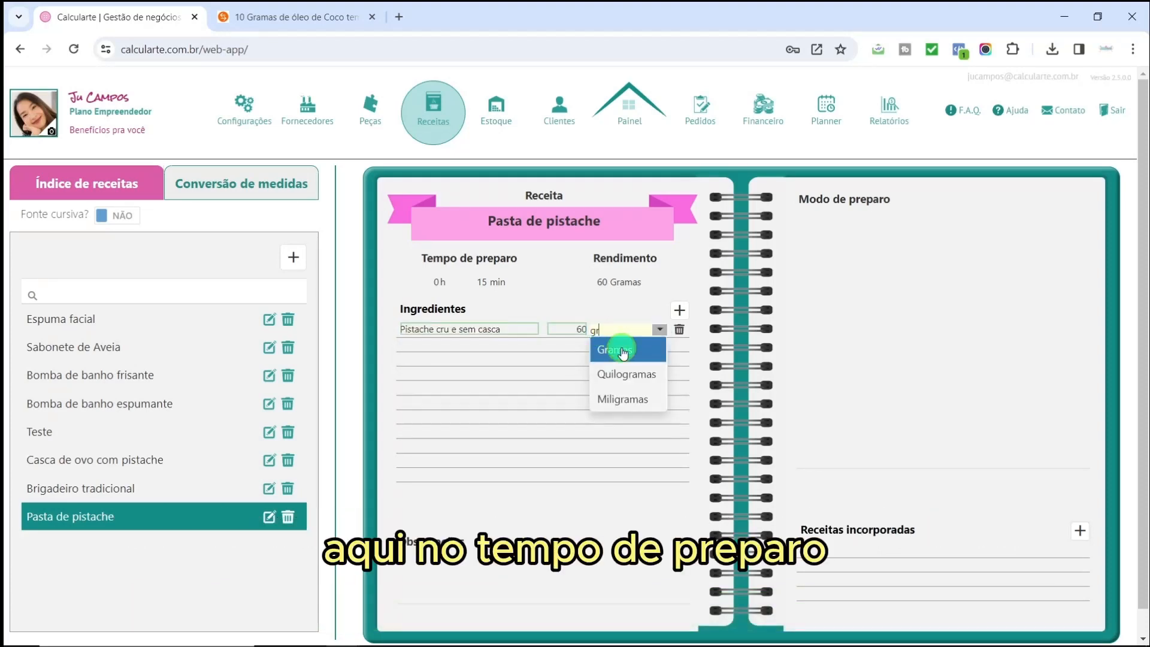
key("Return")
Add 4 Gramas of Óleo de côco to the Pasta de pistache ingredients.
left_click(678, 311)
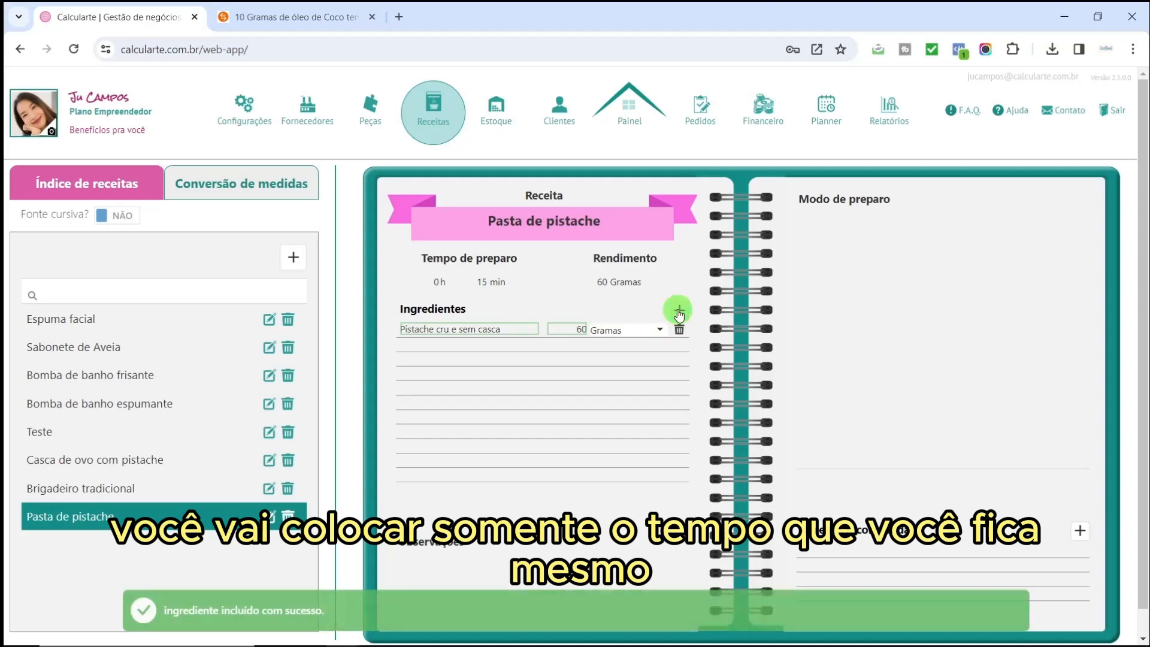
left_click(533, 330)
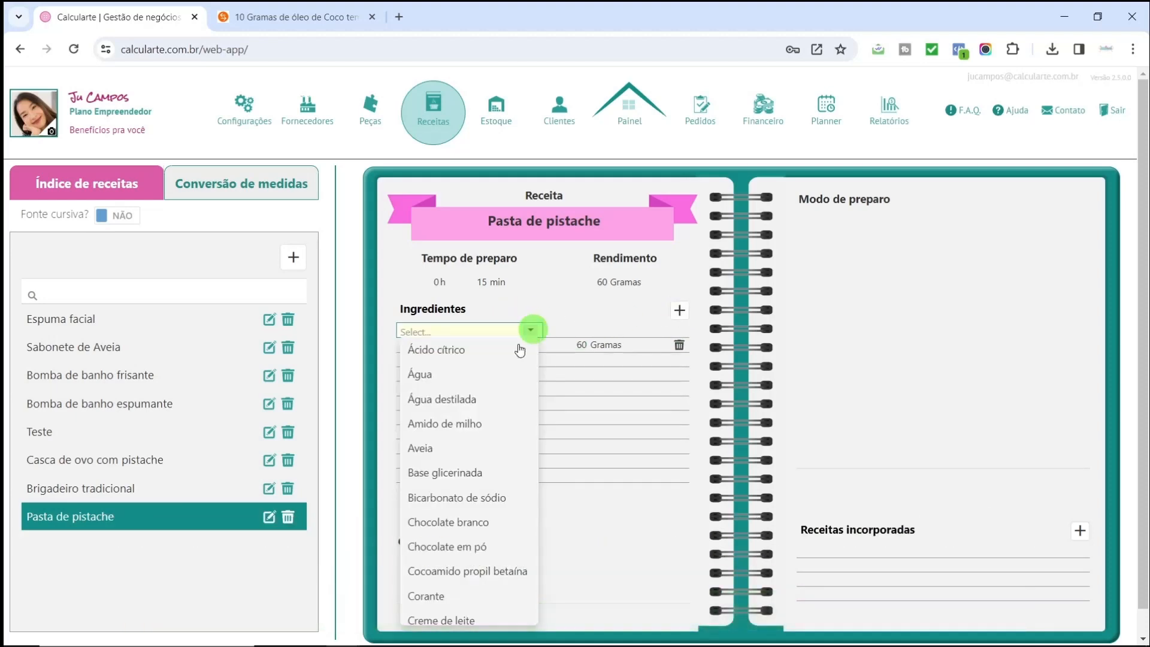
scroll(463, 496, "down", 2)
scroll(462, 495, "down", 3)
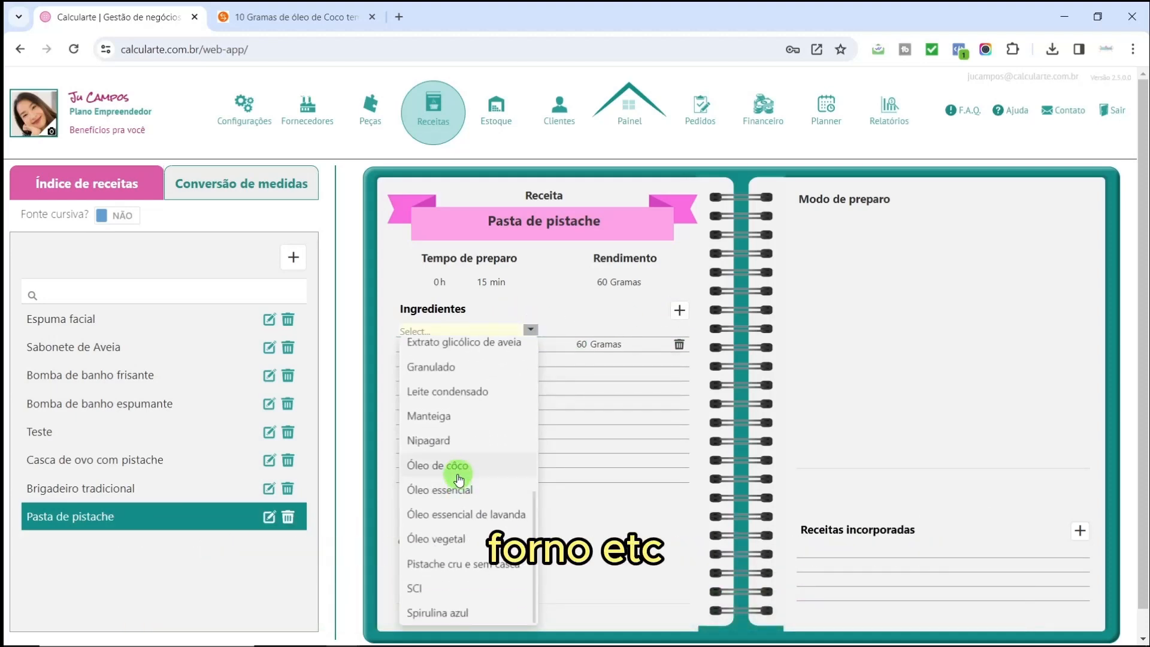
left_click(452, 469)
left_click(570, 331)
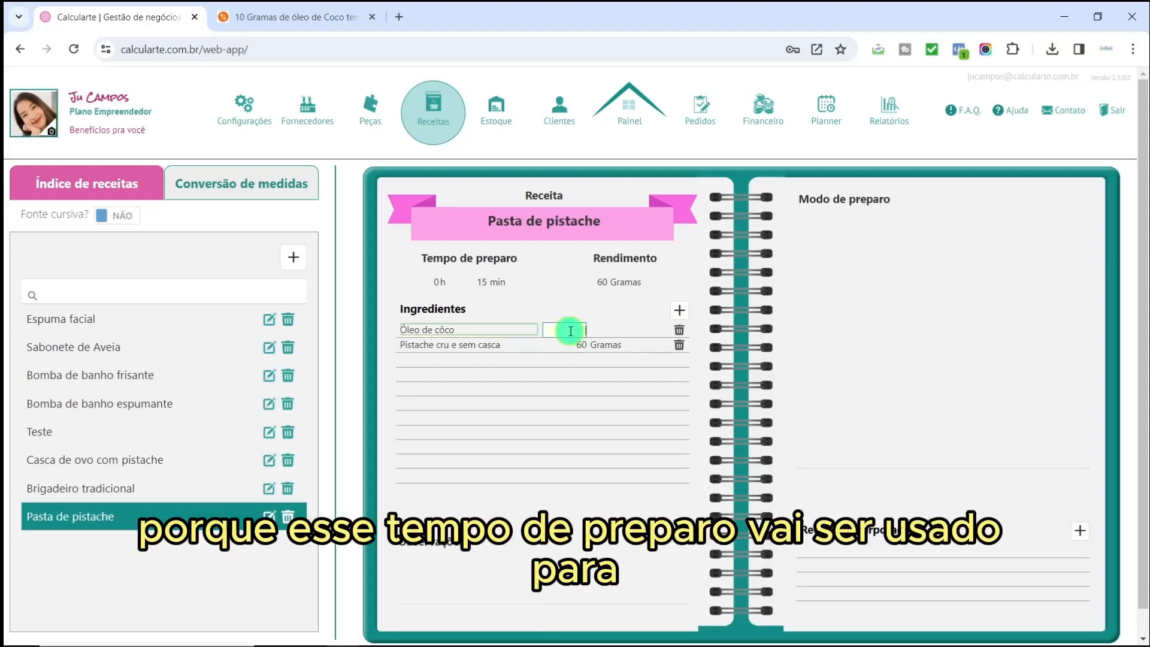
type("4")
key("Tab")
type("gra")
left_click(623, 340)
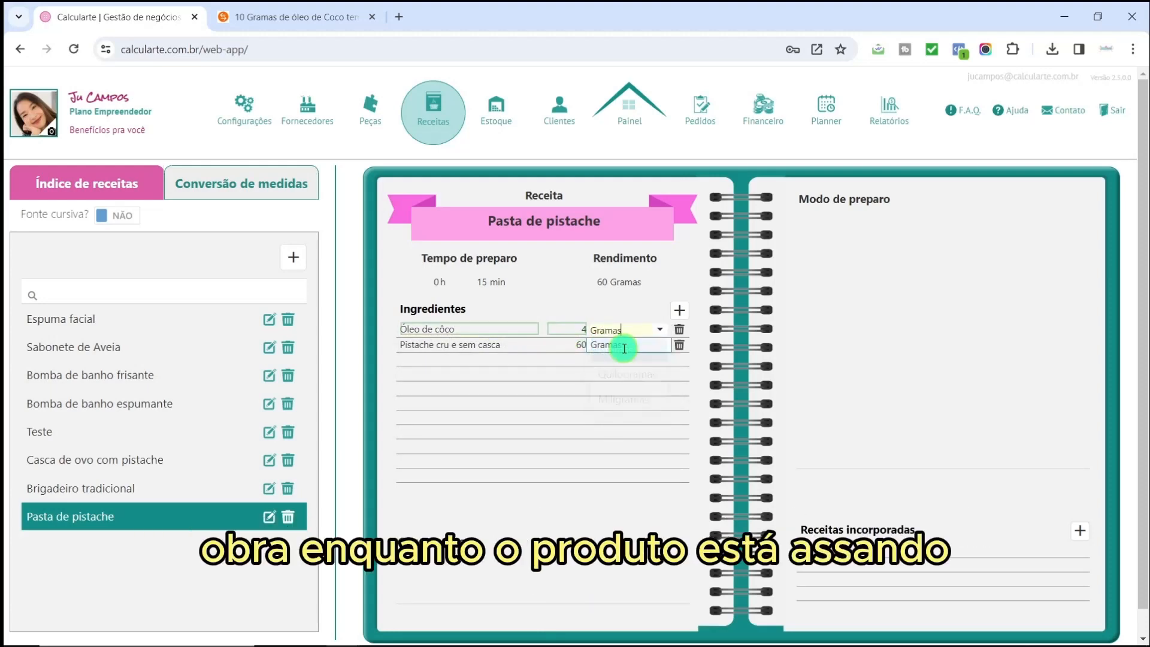
Add 10 Gramas of Água as another ingredient of the Pasta de pistache recipe.
left_click(680, 311)
left_click(681, 313)
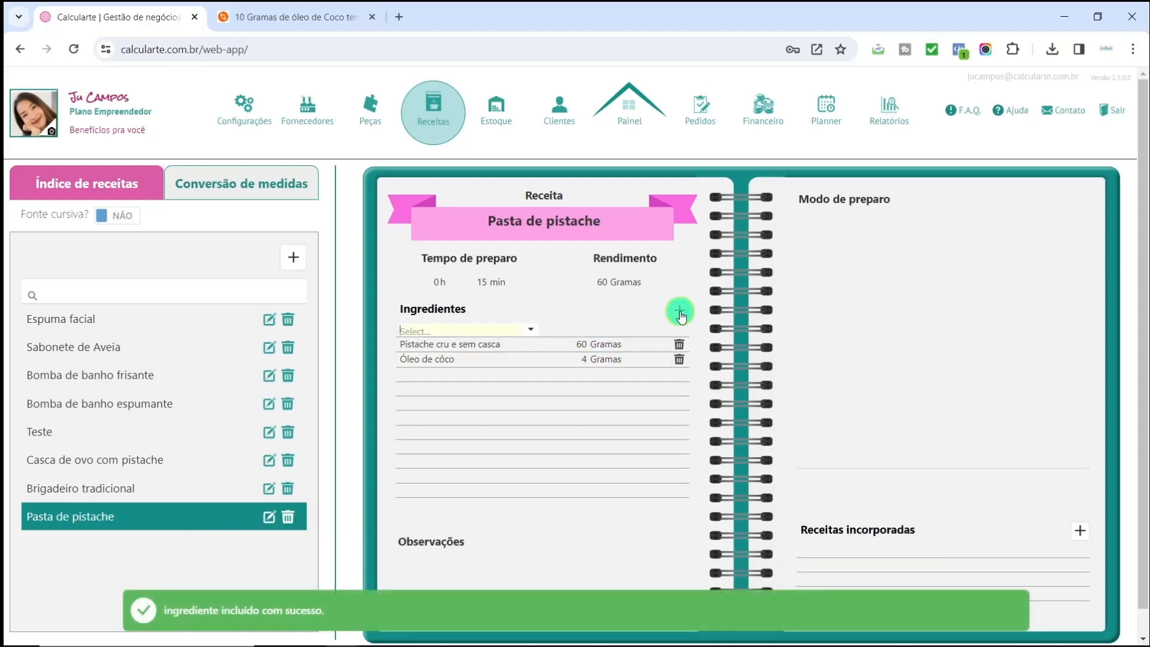
type("águ")
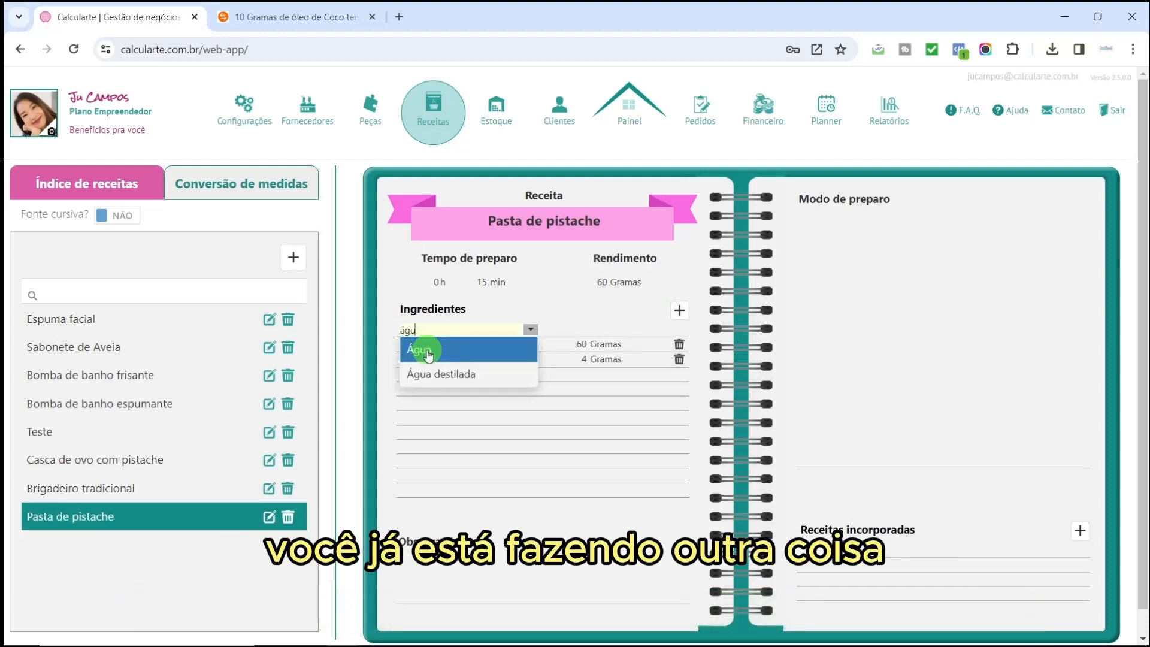
left_click(427, 348)
type("10")
key("Tab")
type("gram")
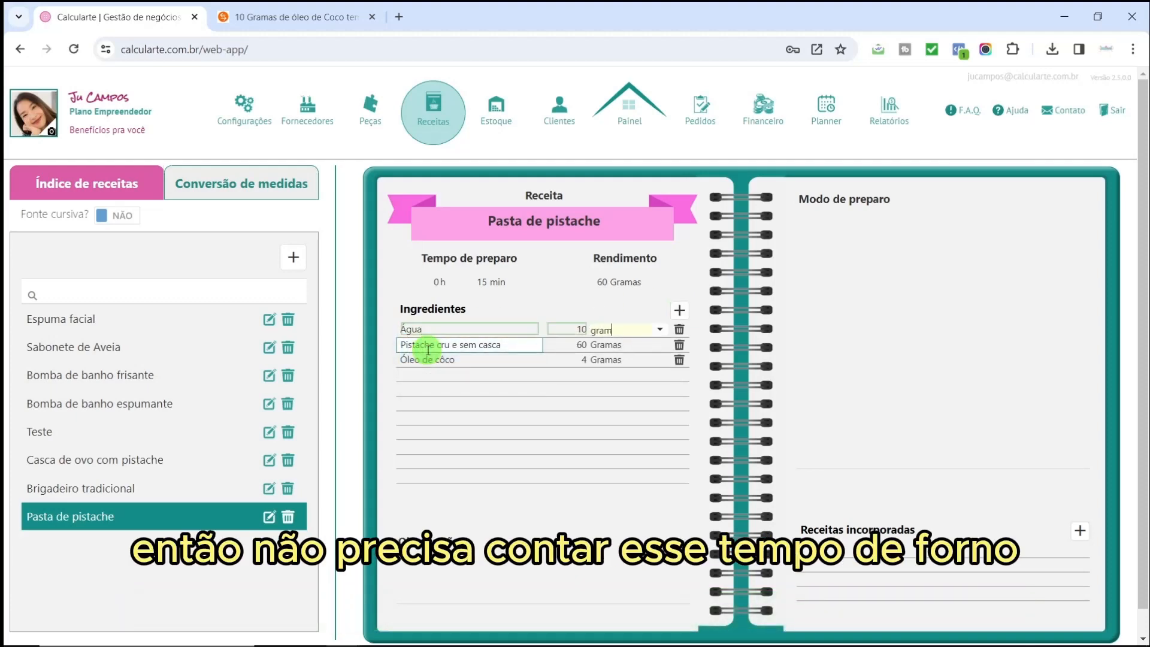
left_click(621, 351)
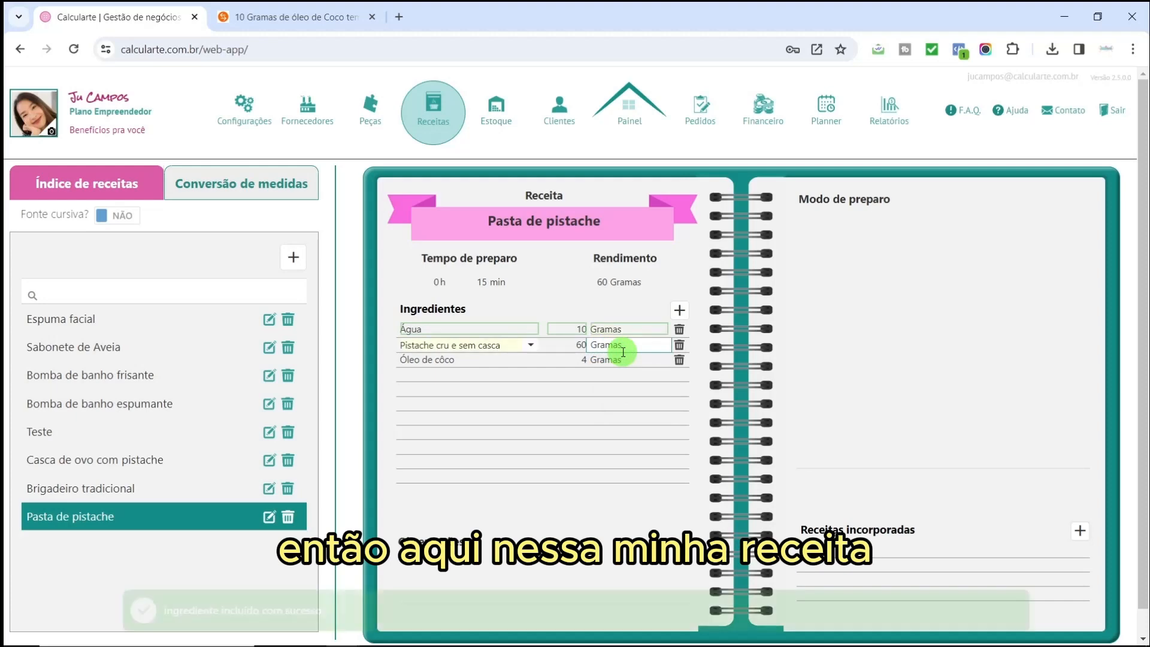
left_click(529, 433)
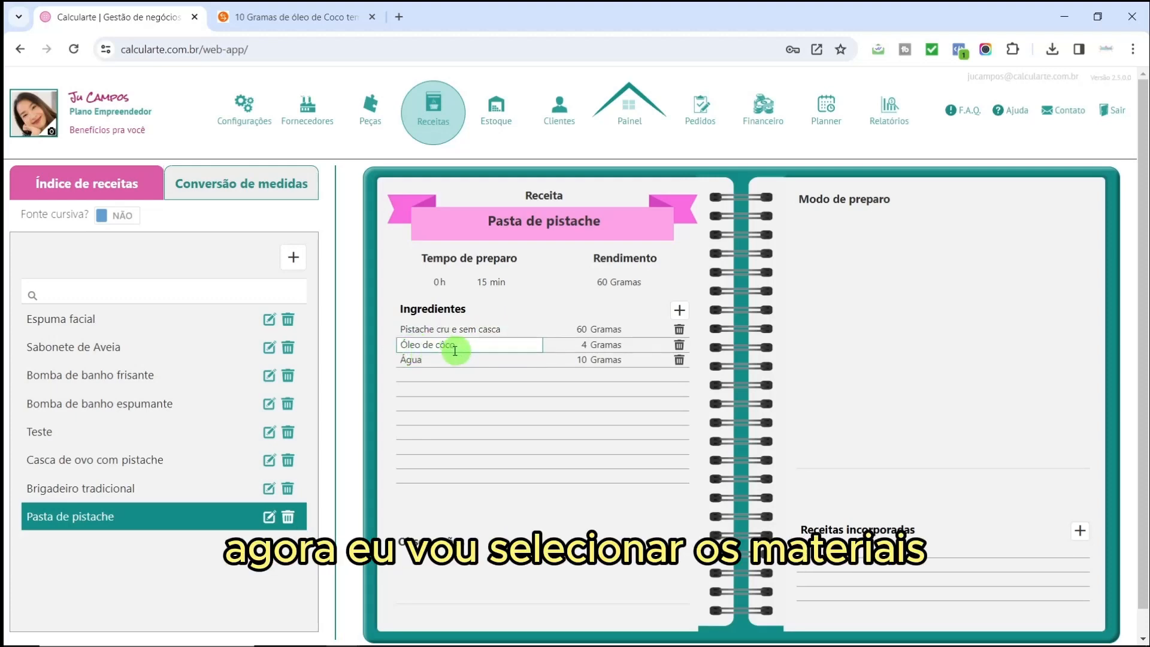
Look at the Pasta de pistache recipe's Observações and Modo de preparo fields.
left_click(487, 423)
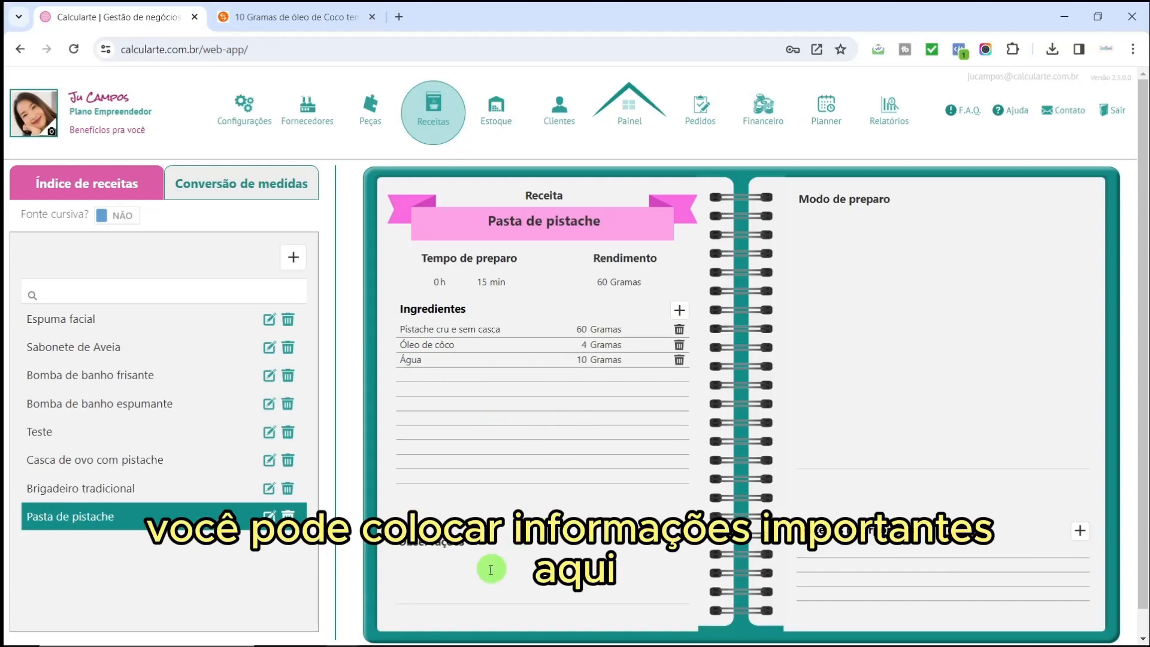
left_click(441, 597)
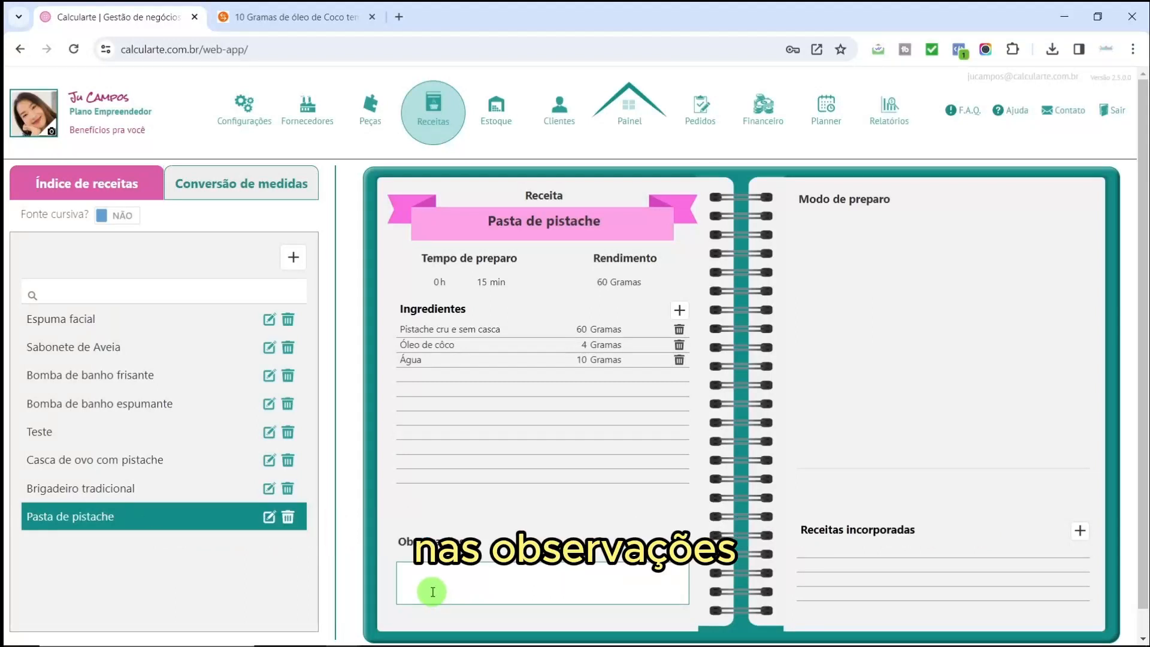
left_click(585, 508)
left_click(802, 309)
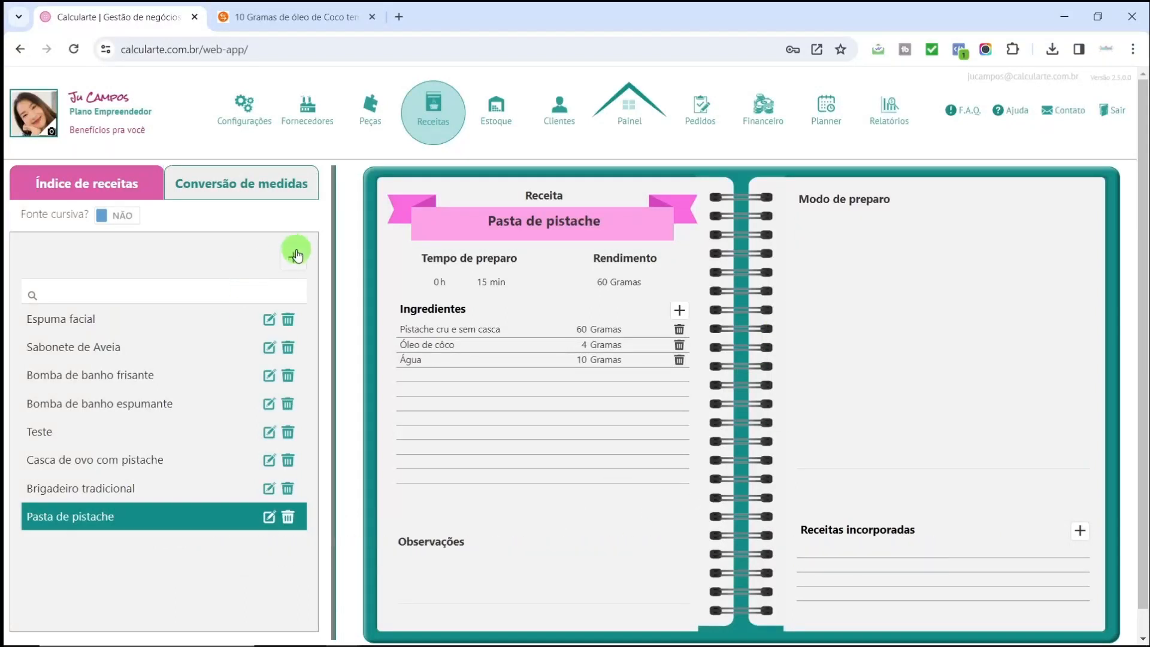
Add another recipe named "Brigadeiro de Pistache" to the recipe index.
left_click(295, 259)
type("Brig")
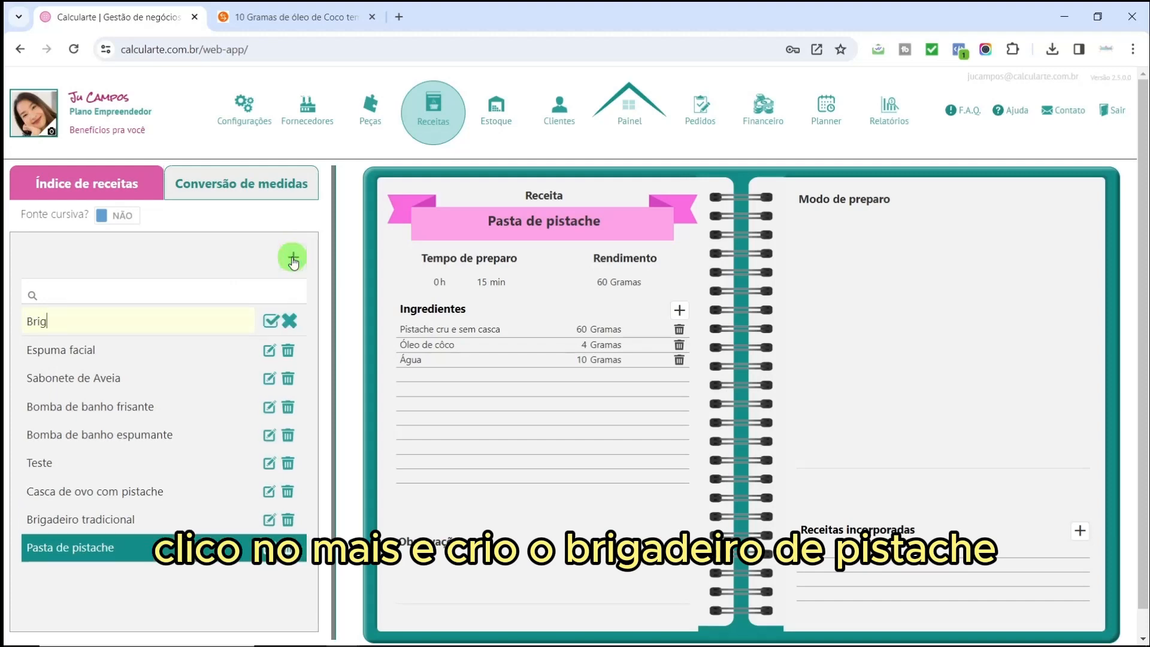
type("adeir")
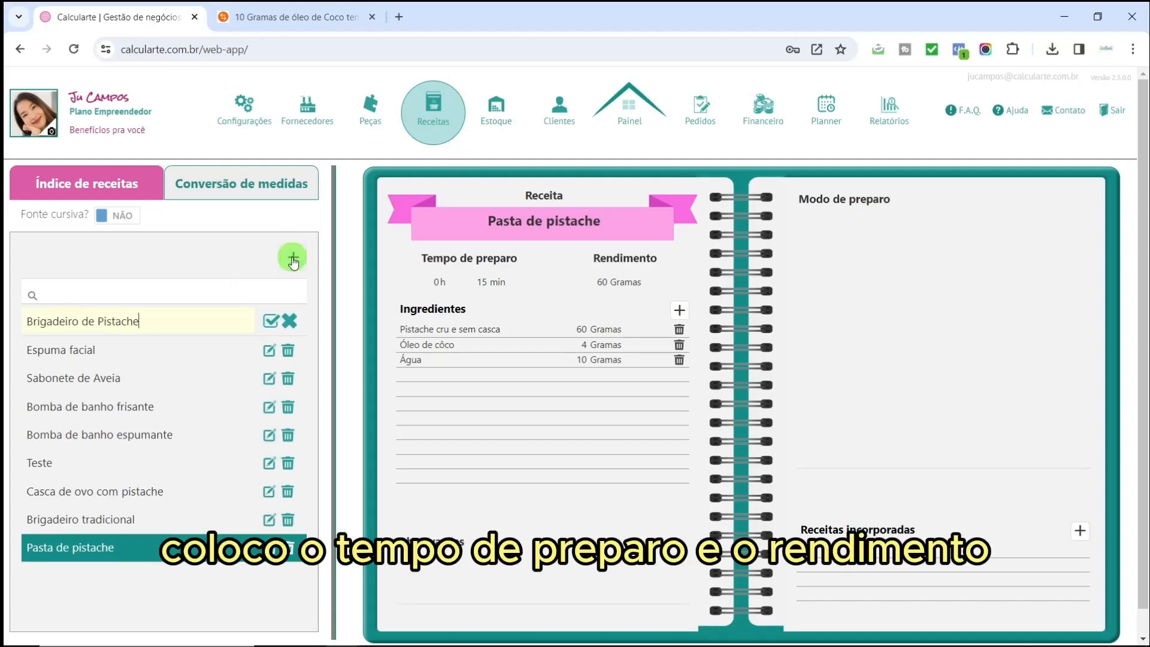
type("o de Pistache")
key("Return")
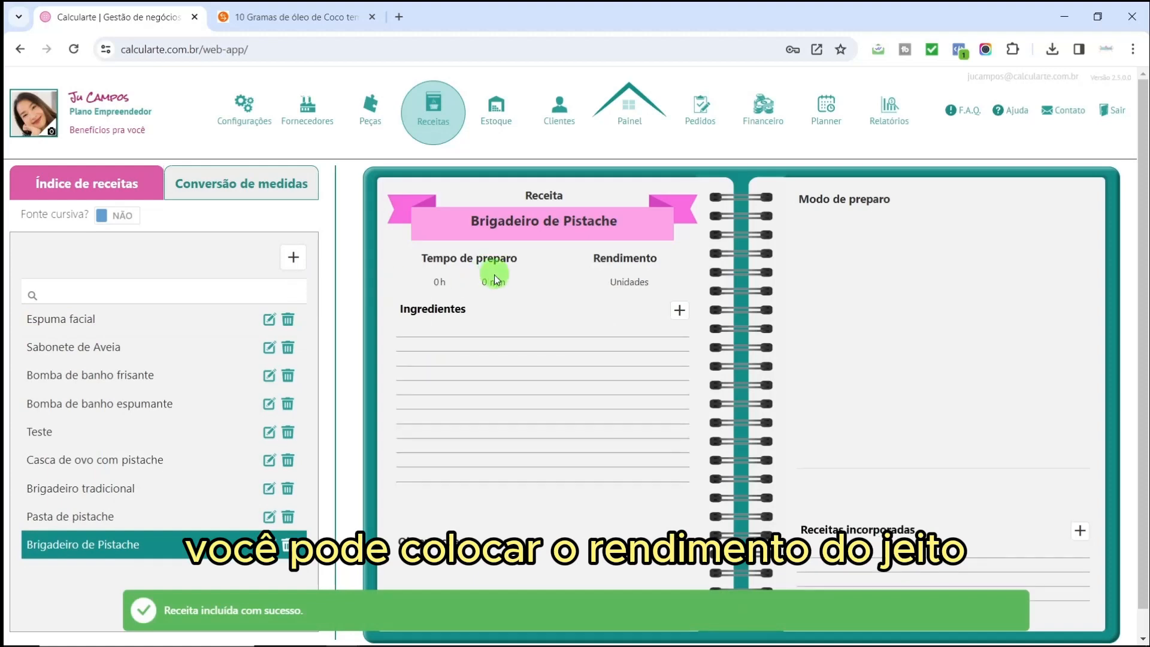
Set the Brigadeiro de Pistache recipe's preparation time to 20 min.
left_click(495, 280)
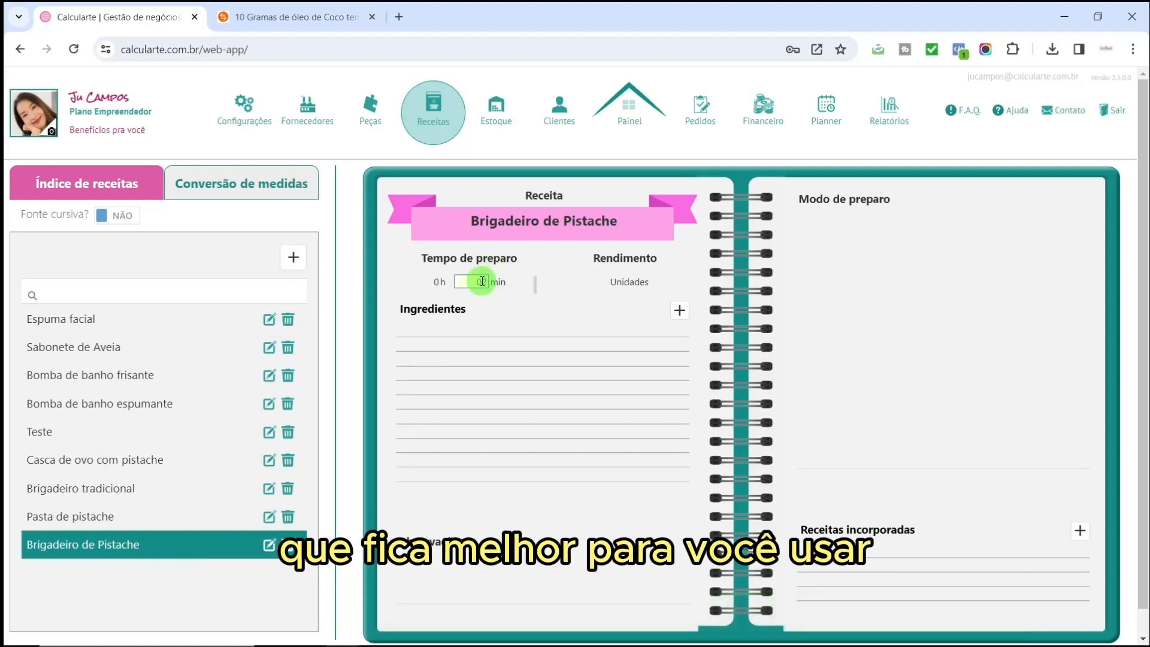
key("BackSpace")
key("Return")
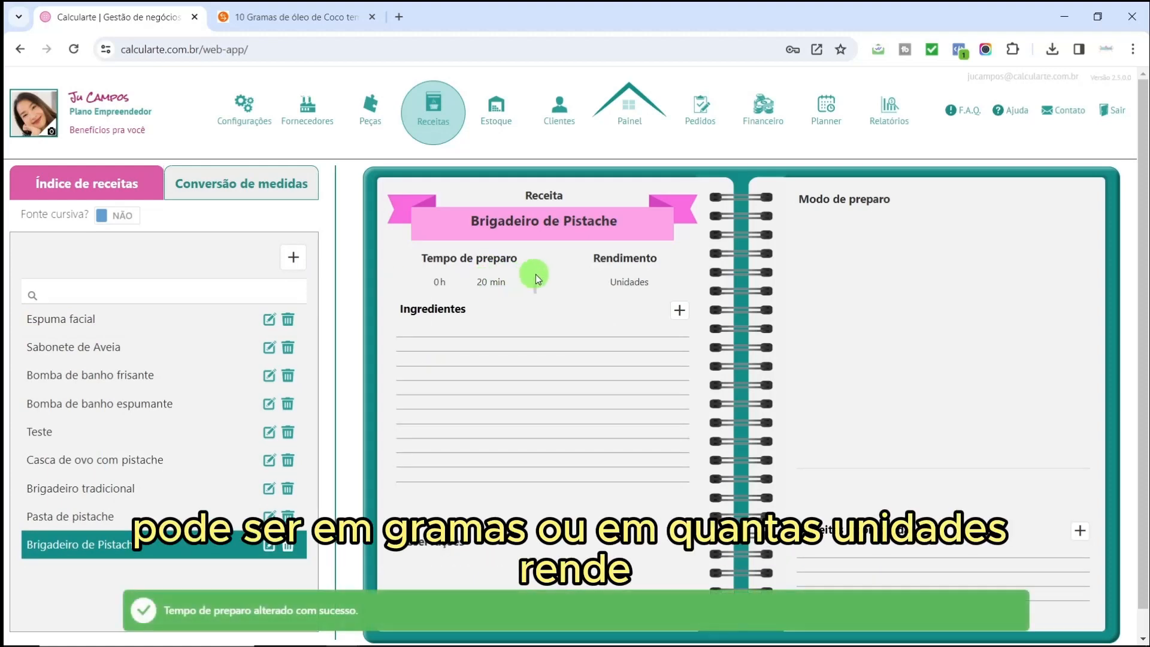
Set the Brigadeiro de Pistache recipe's yield to 5 Unidades and enter "Recheia 5 cascass de ovo de 250g" in its Observações.
left_click(585, 282)
type("5")
left_click(462, 572)
type("Reche")
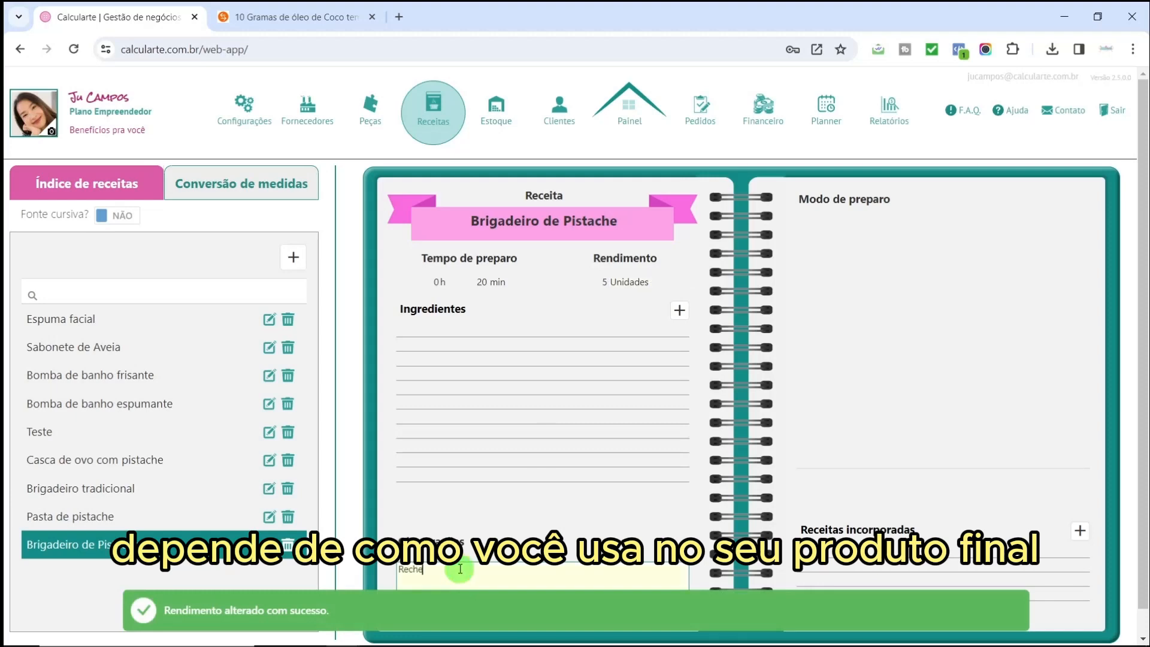
type("io 5 cascass de o")
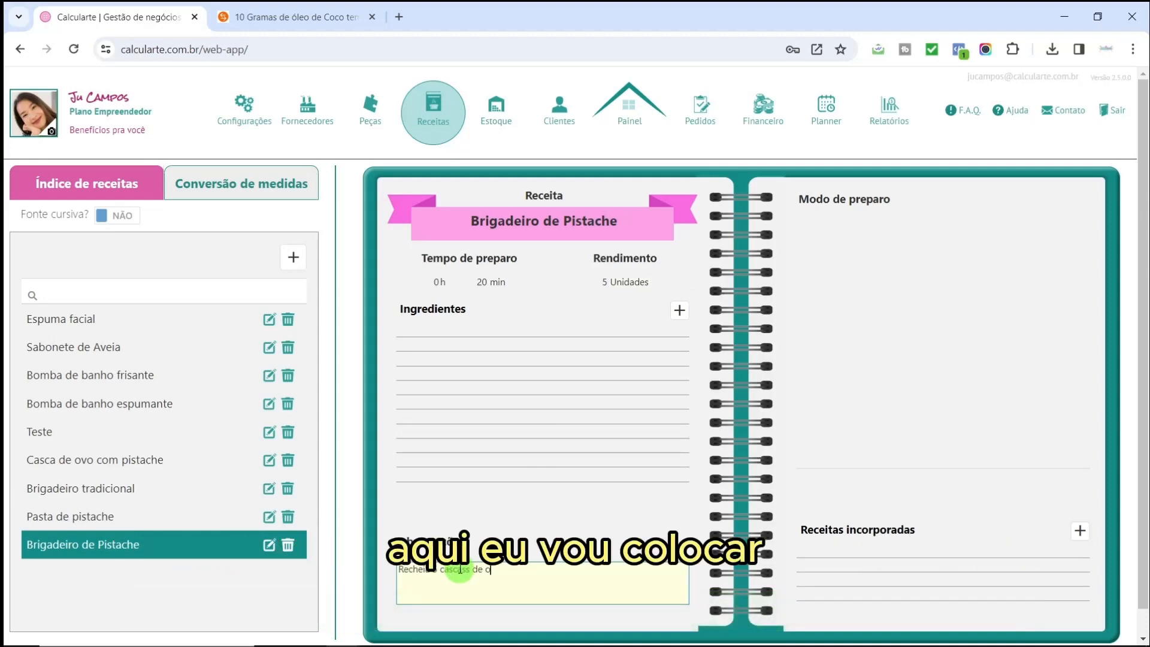
type("vo de 250g")
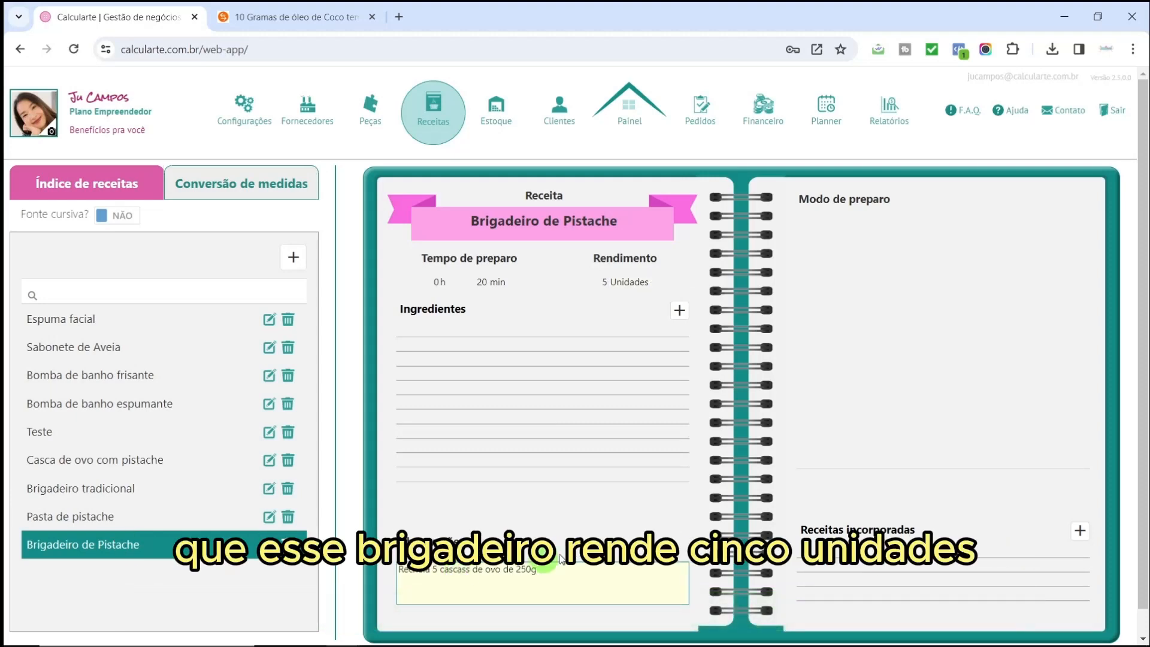
left_click(691, 386)
Add 395 Gramas of Leite condensado as an ingredient of the Brigadeiro de Pistache recipe.
left_click(683, 313)
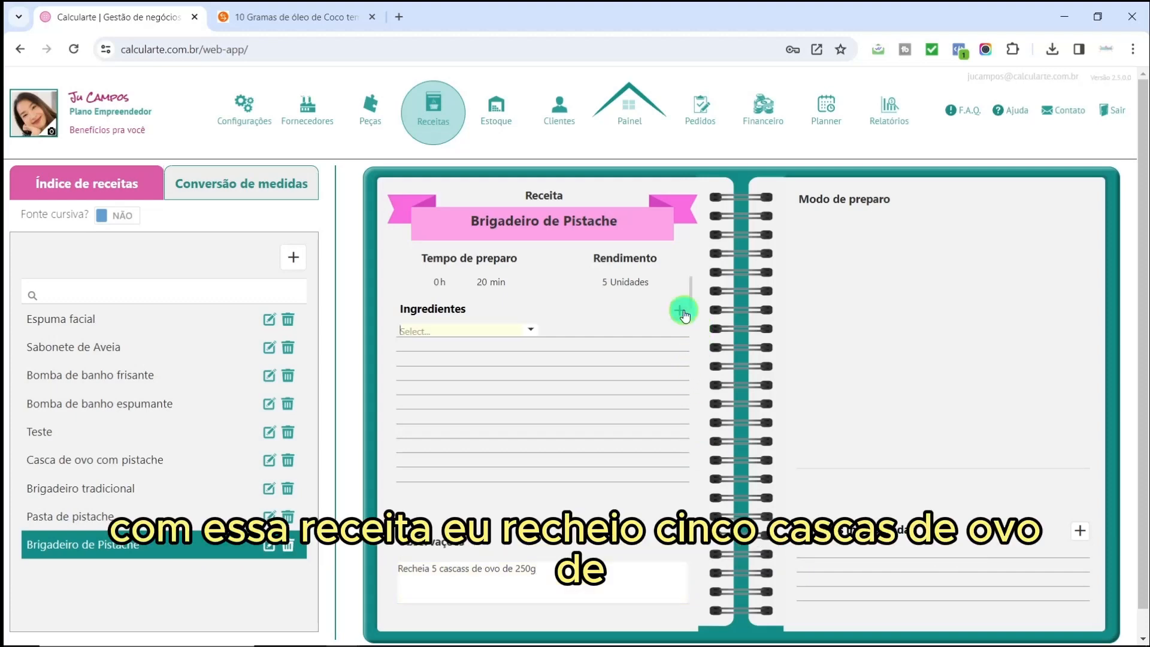
left_click(531, 330)
type("leit")
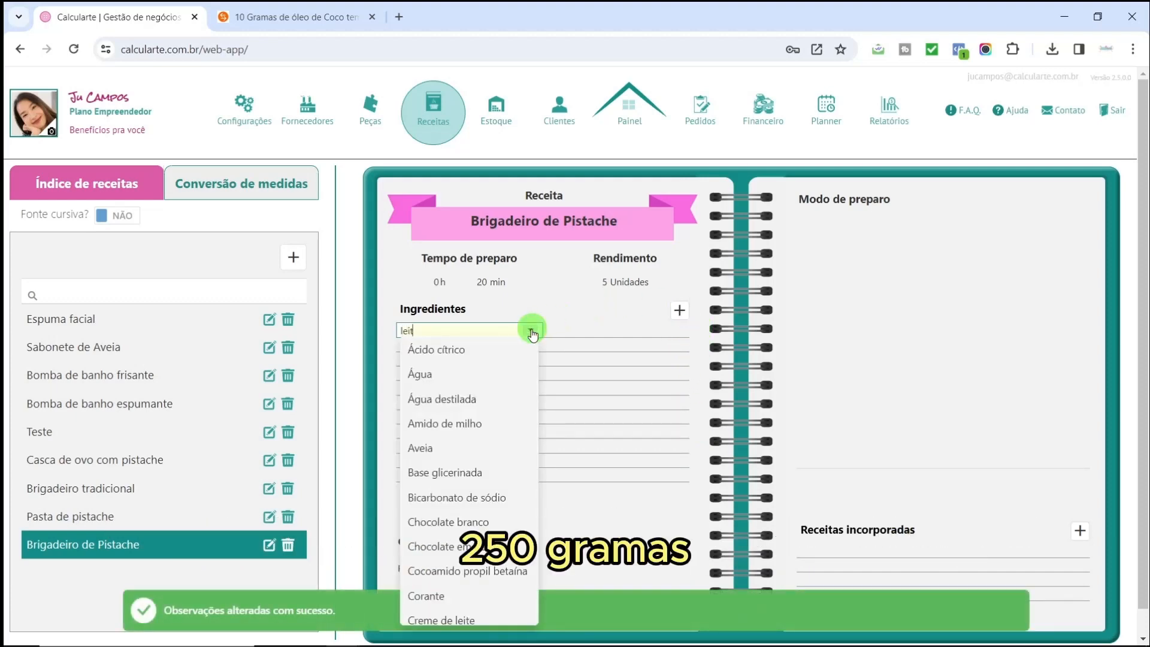
left_click(489, 374)
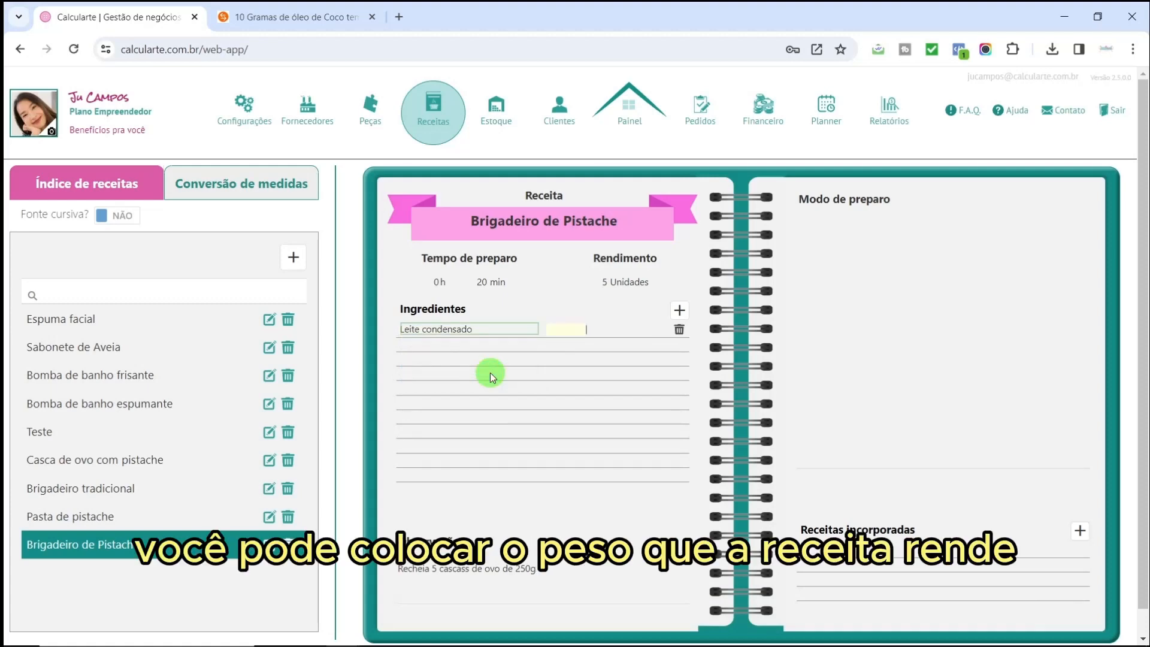
type("395")
key("Tab")
type("gramas")
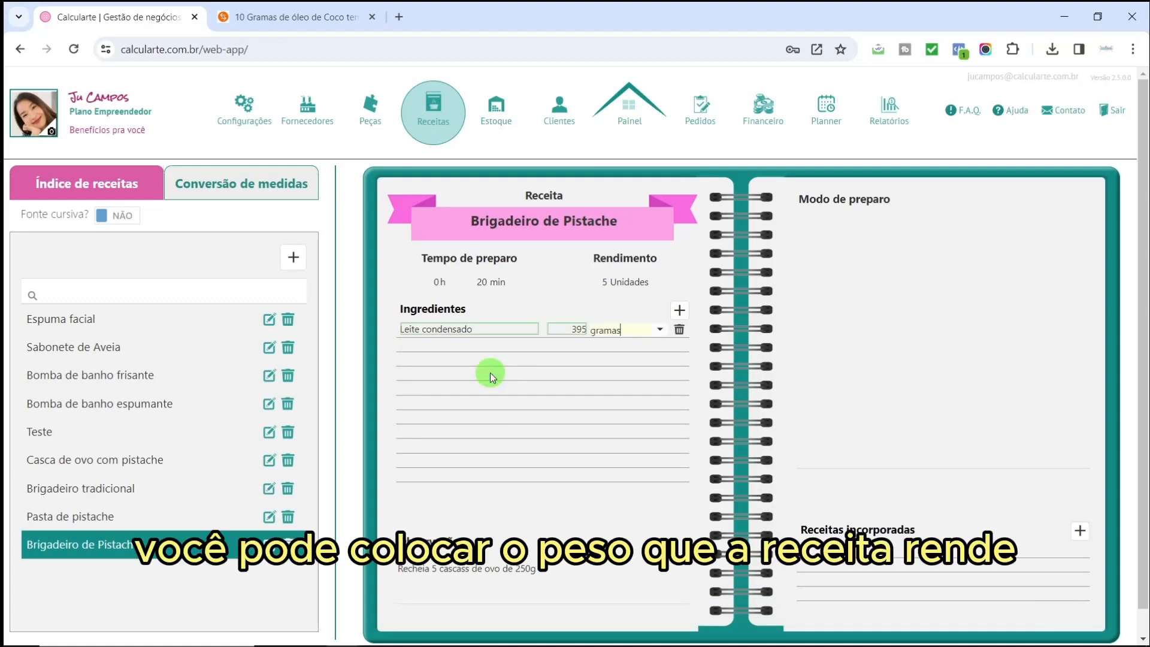
left_click(623, 351)
Add 100 Gramas of Creme de leite as another ingredient of the Brigadeiro de Pistache recipe.
left_click(679, 310)
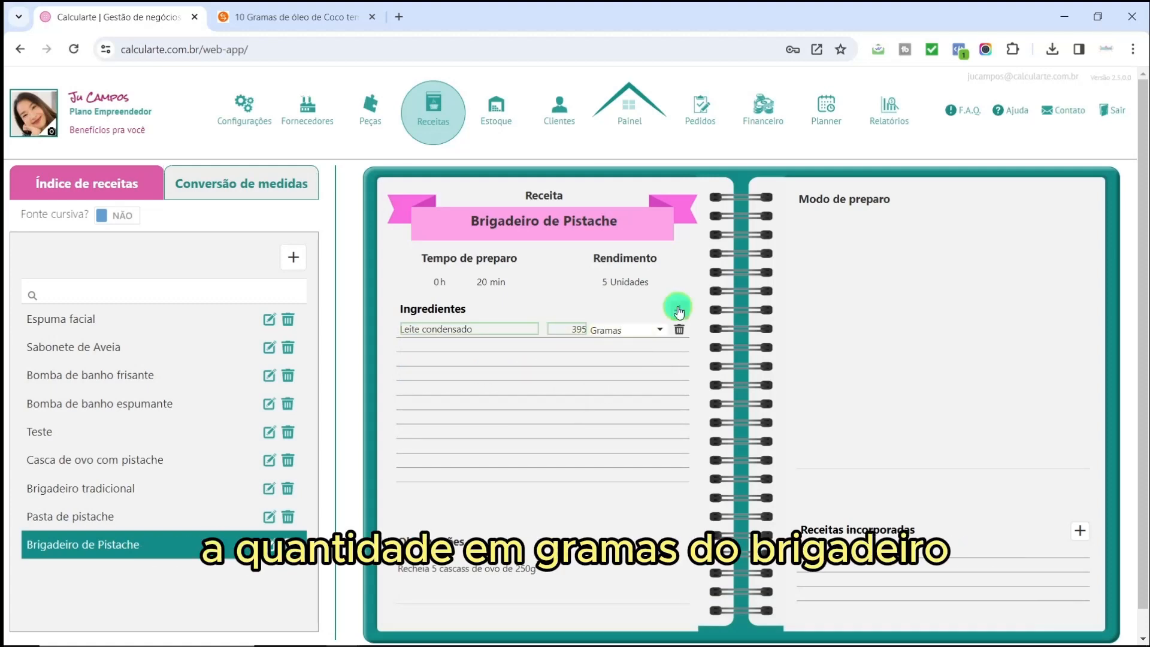
type("creme")
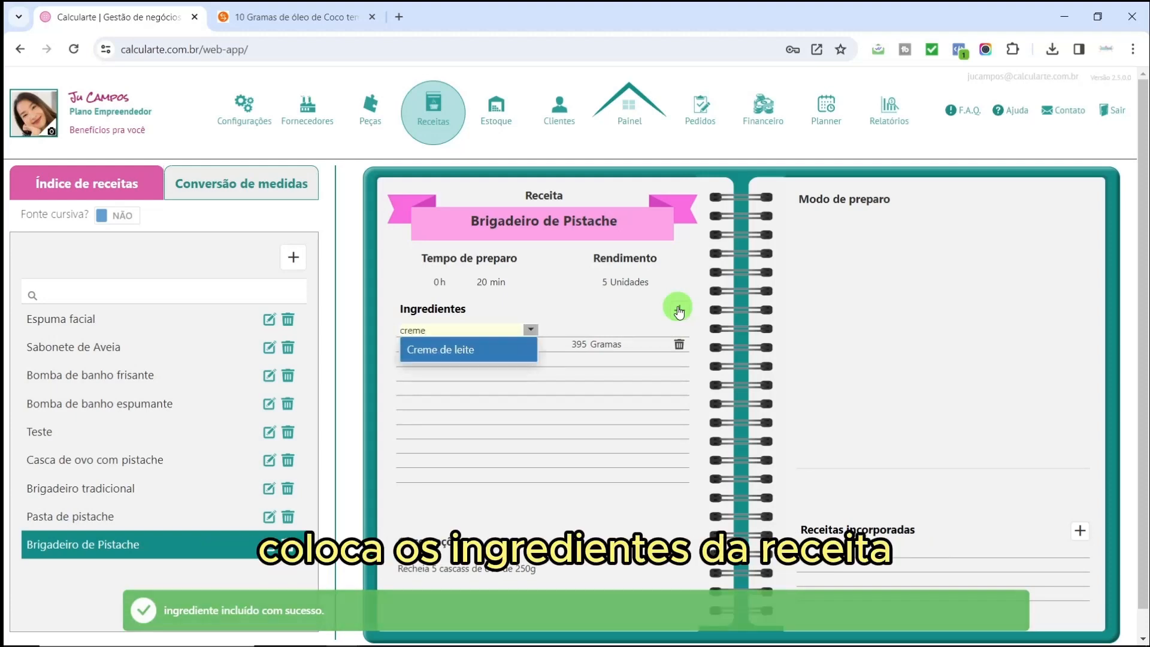
left_click(503, 347)
type("100")
key("Tab")
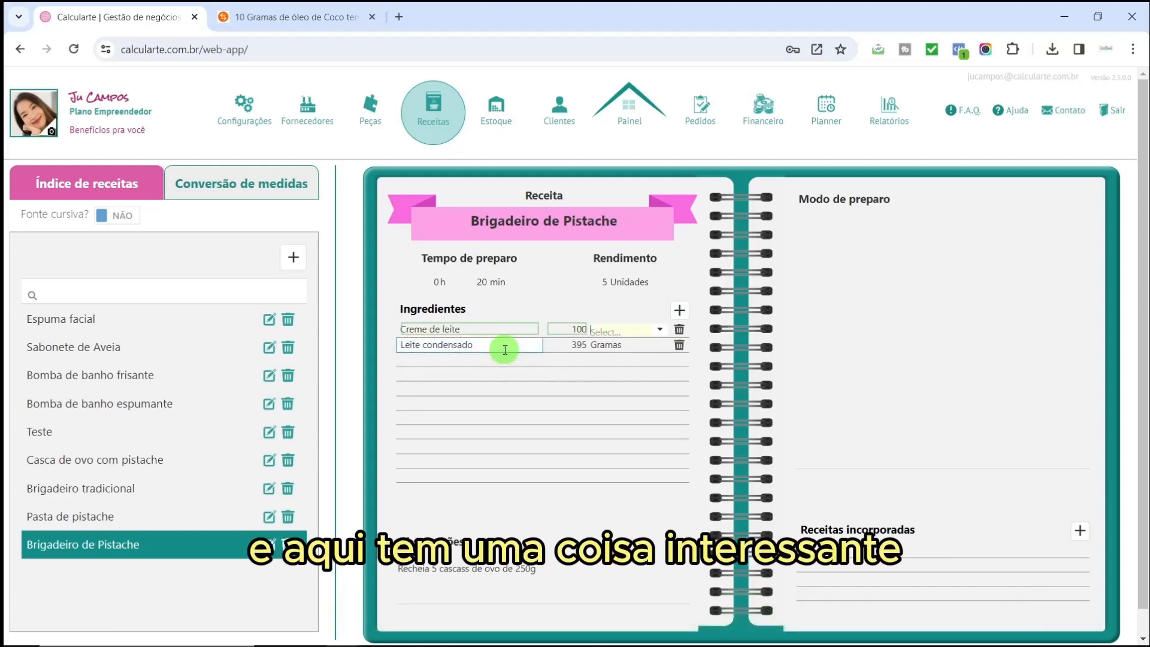
type("gramas")
left_click(645, 349)
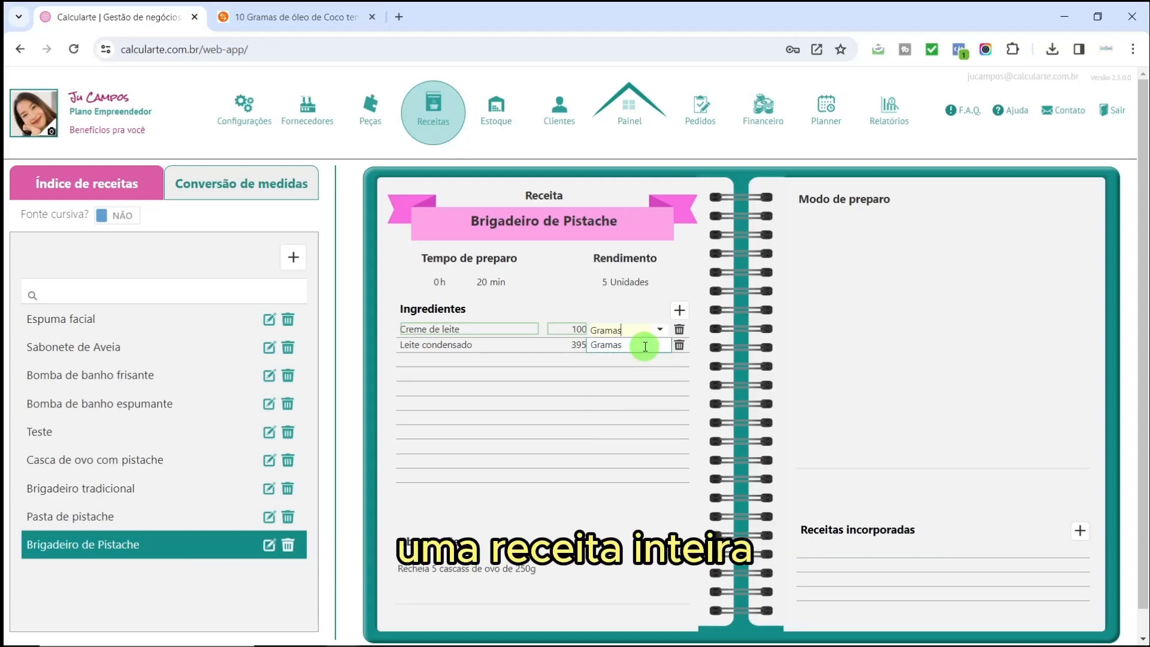
left_click(792, 530)
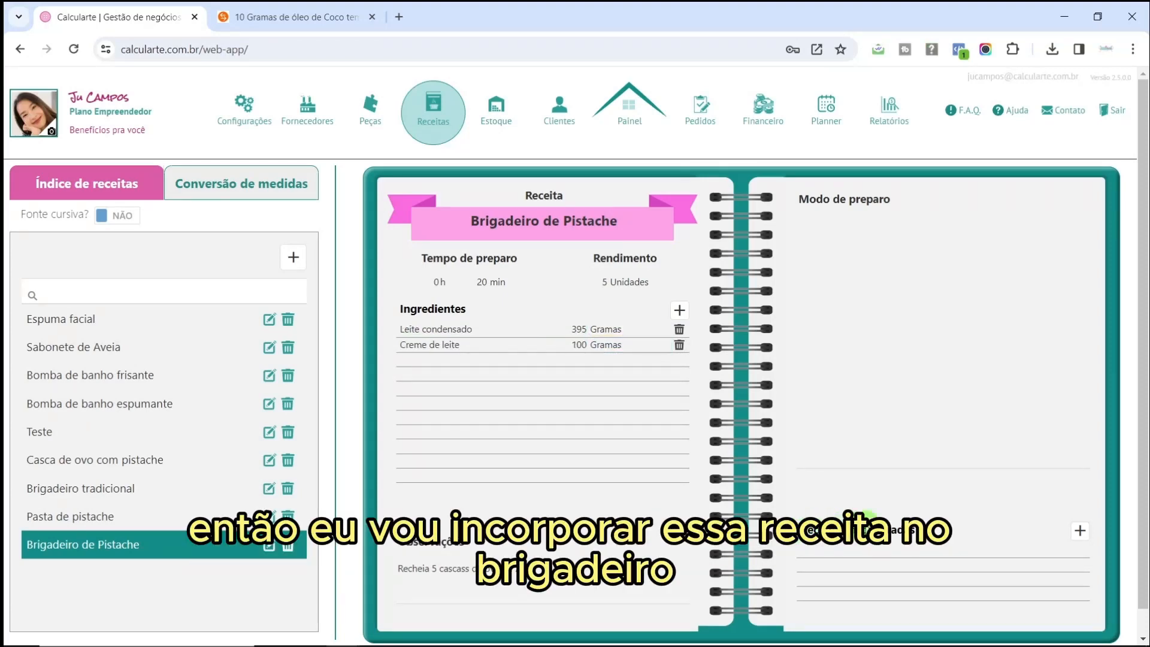
Incorporate 60 Gramas of the Pasta de pistache recipe into the Brigadeiro de Pistache recipe.
left_click(1079, 530)
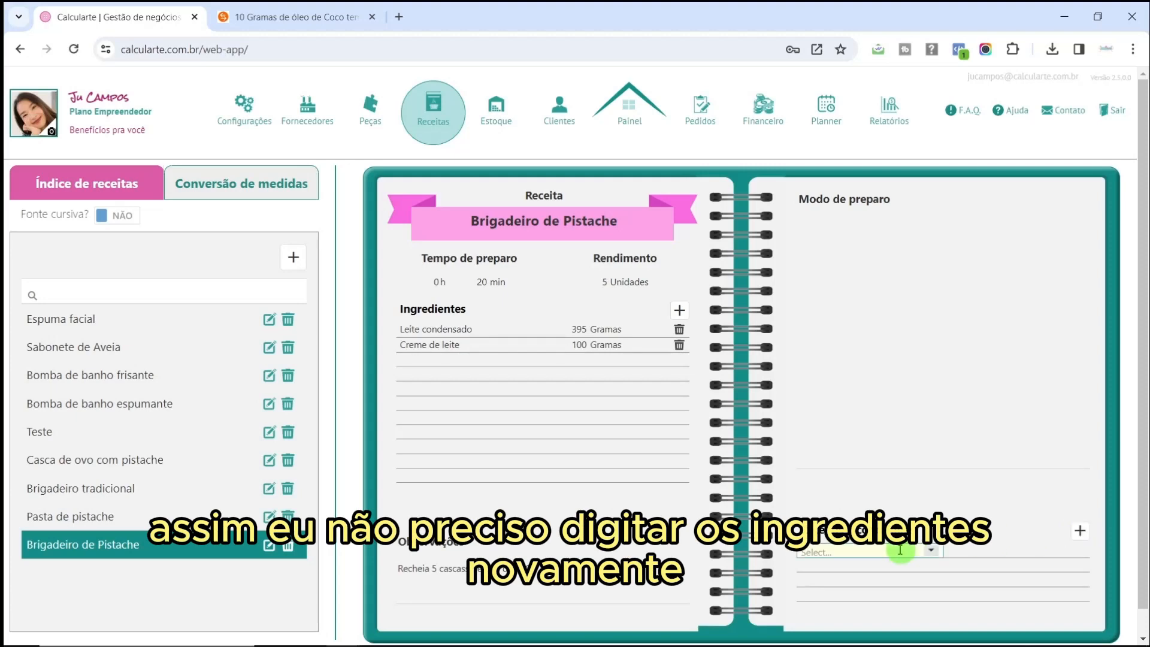
left_click(932, 554)
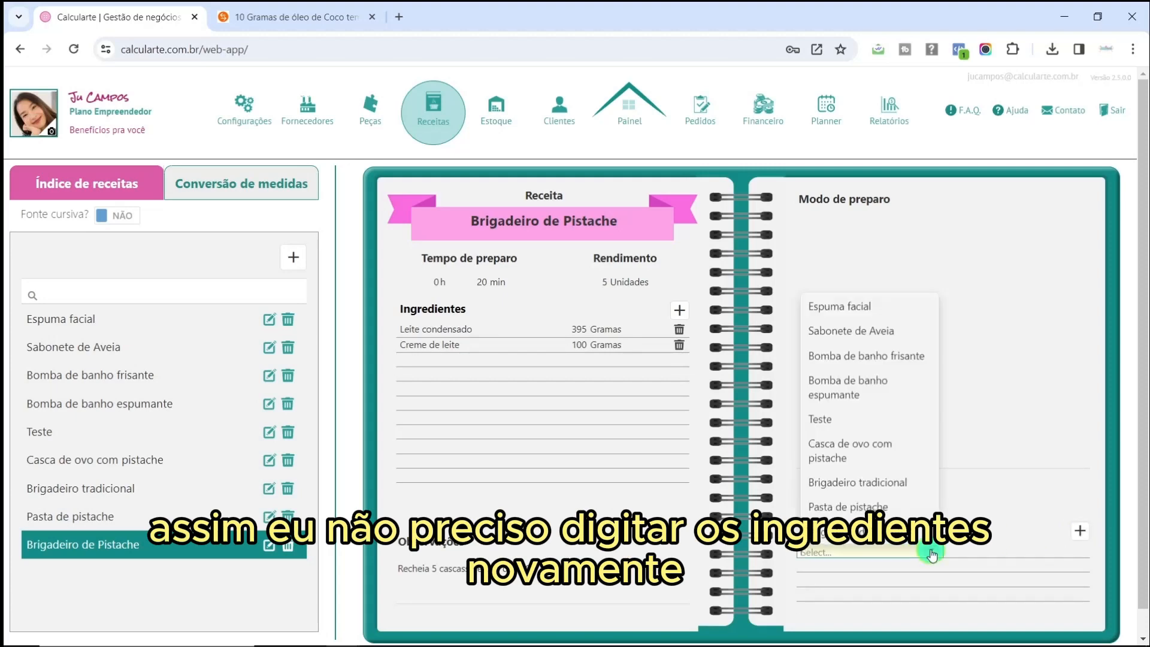
left_click(856, 505)
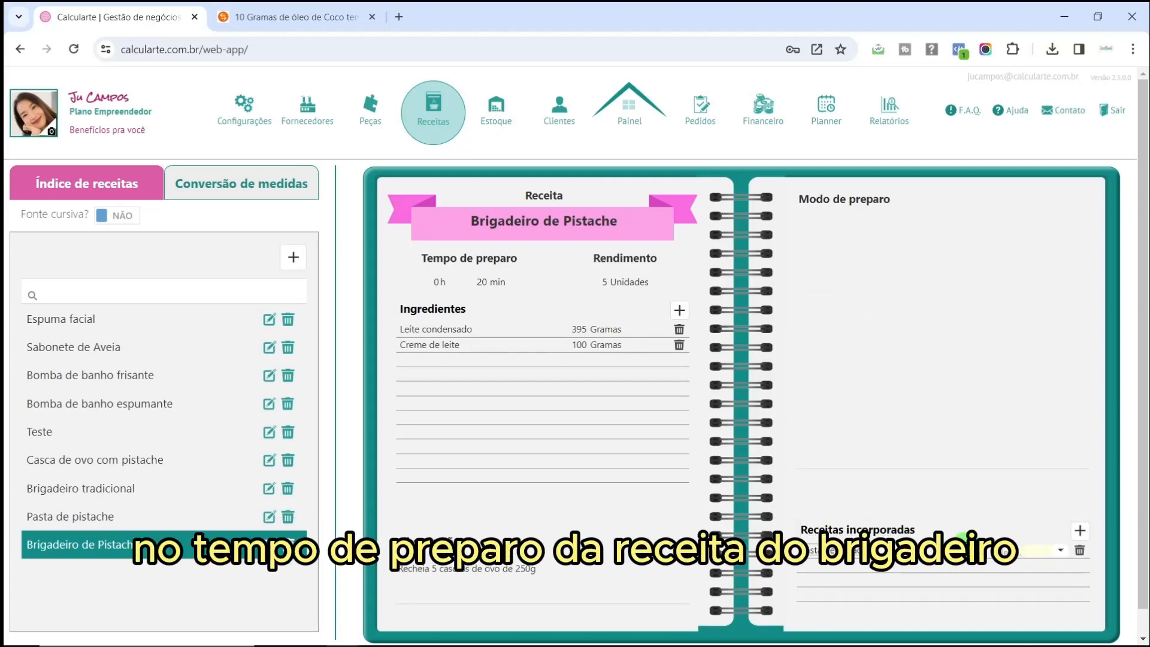
left_click(1036, 549)
left_click(1016, 568)
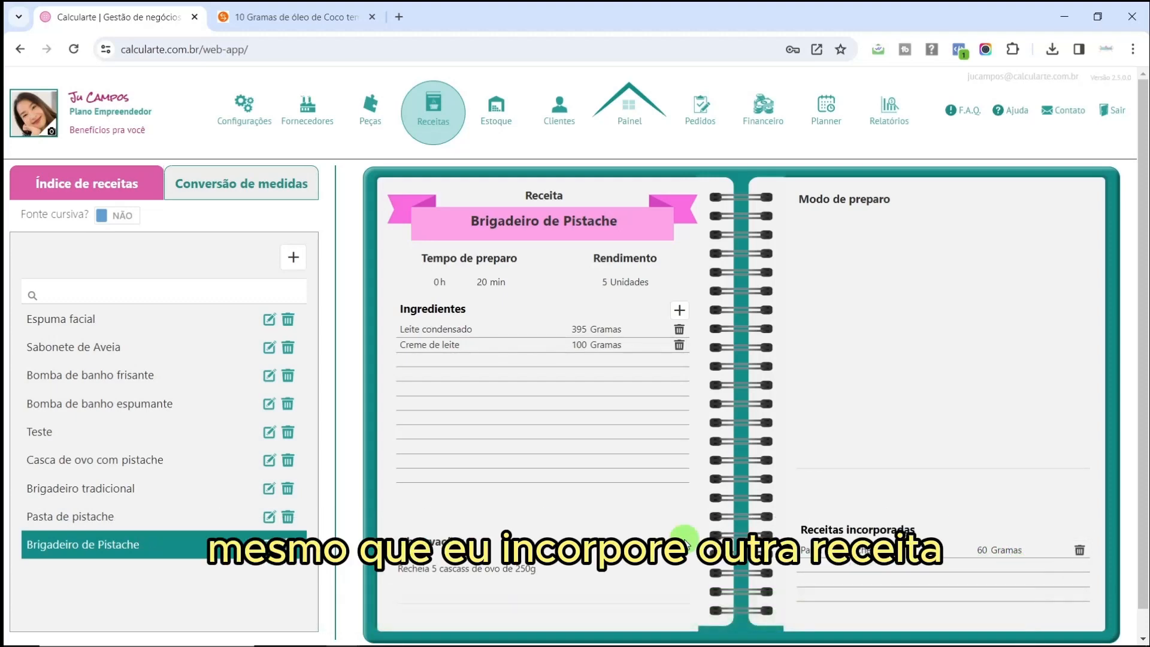
Set the Brigadeiro de Pistache recipe's preparation time to 35 min and open the Casca de ovo com pistache recipe.
left_click(478, 280)
left_click(518, 291)
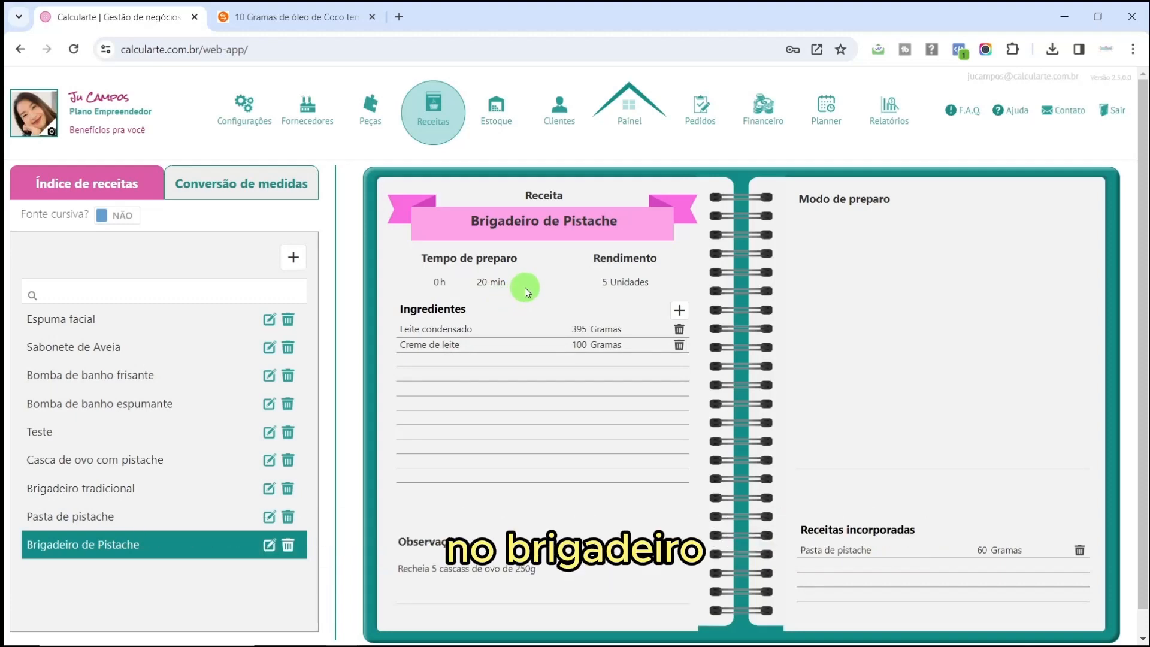
left_click(479, 282)
type("35")
key("Return")
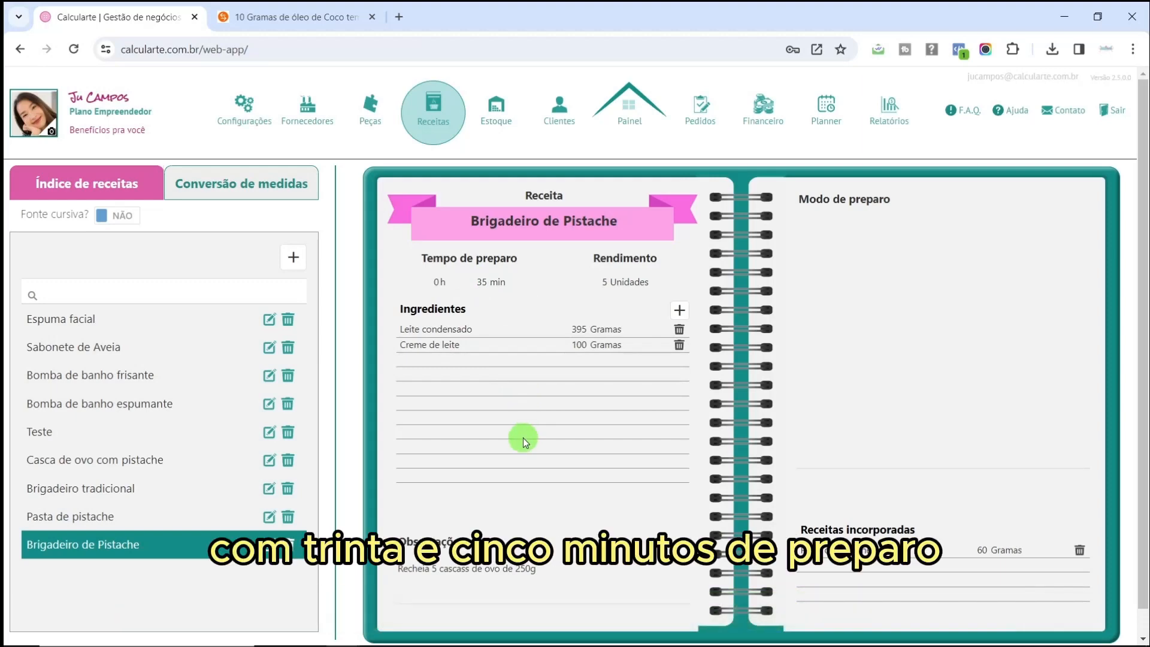
left_click(169, 460)
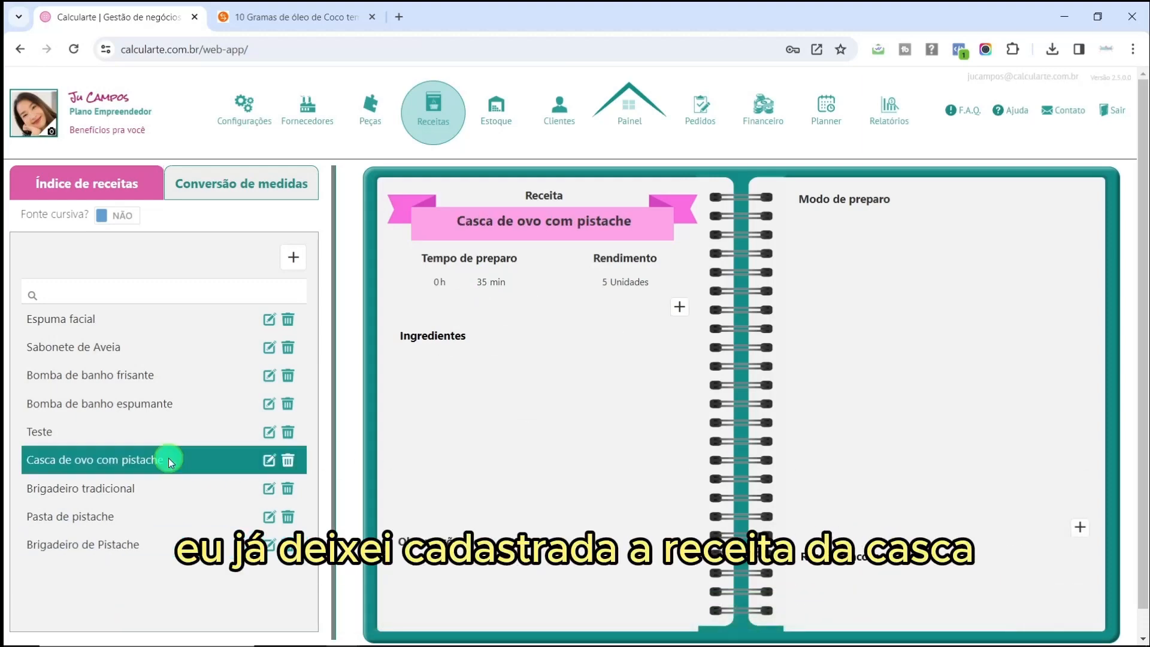
Start a new piece named "Ovo de chocolate branco com pistache" with the description "2 cascas recheadas".
left_click(371, 120)
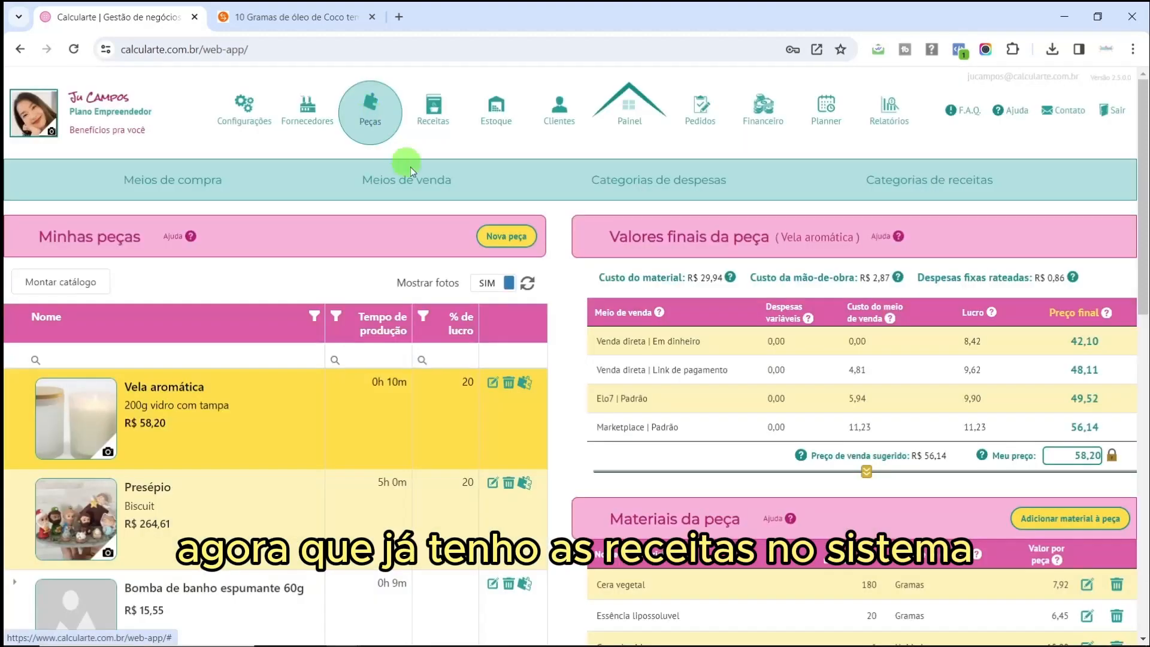
left_click(514, 240)
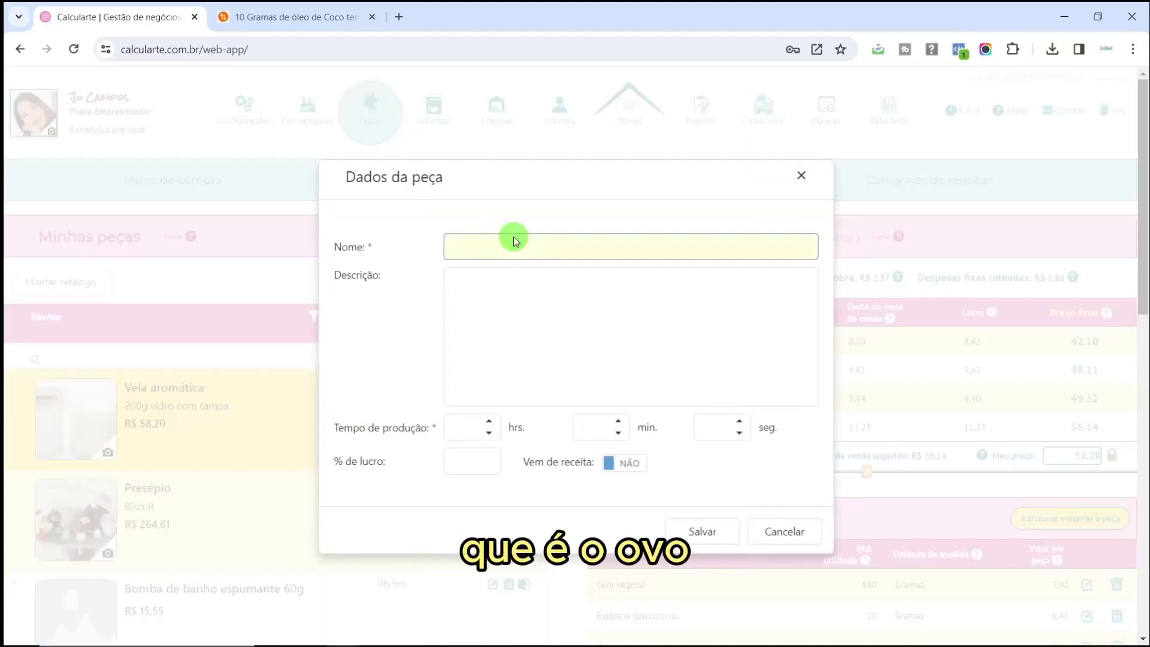
type("Ovo de chocolate branco")
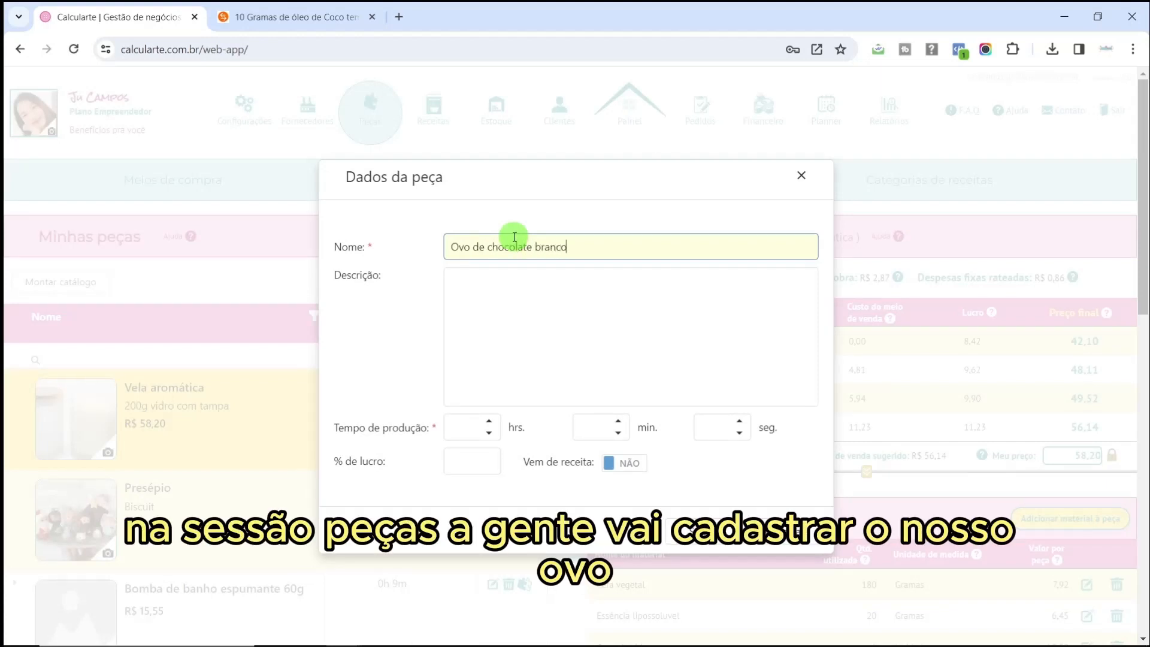
type(" com pistache")
left_click(481, 288)
type("2 cascas recheadas")
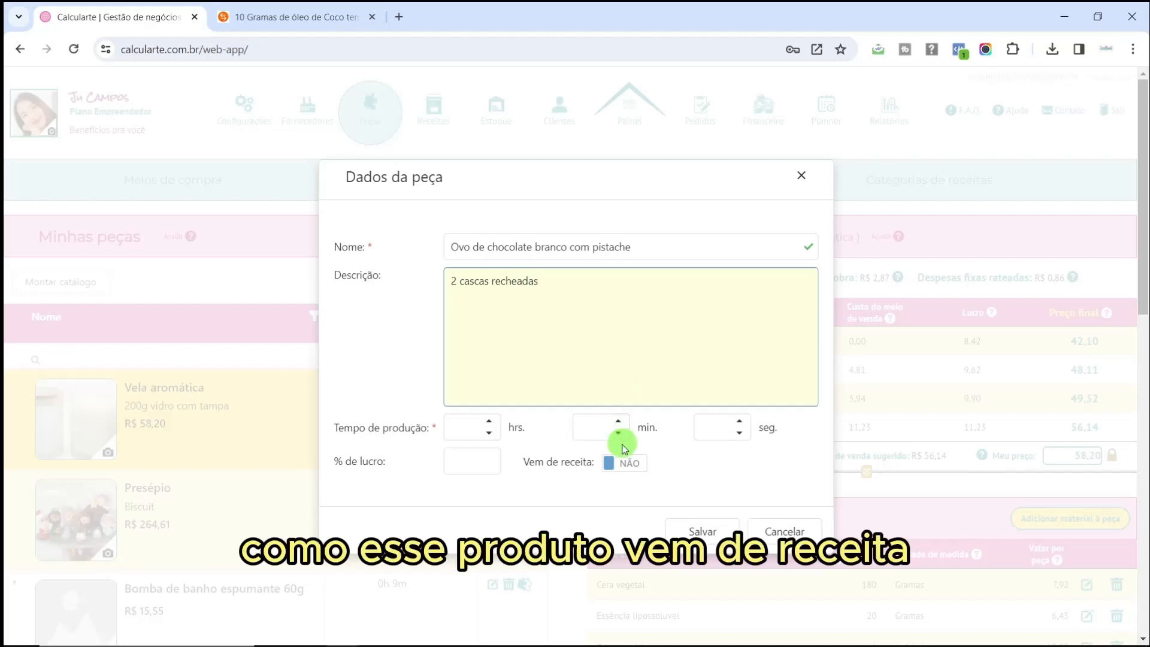
Mark the new piece as coming from a recipe and add Casca de ovo com pistache as its base recipe.
left_click(623, 462)
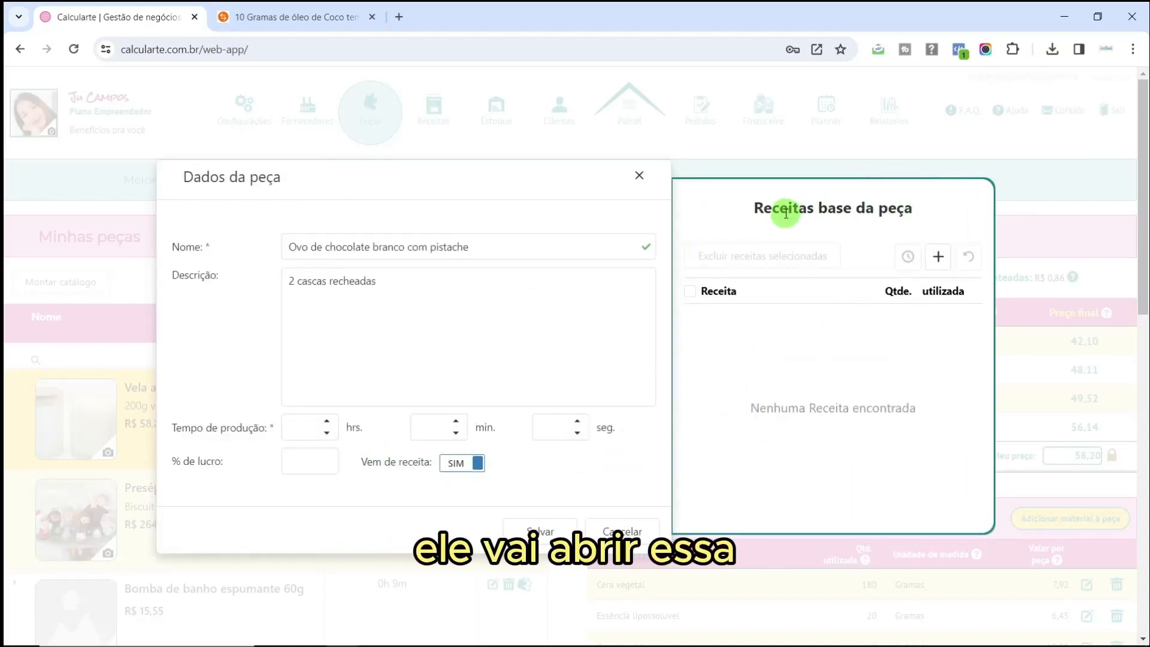
left_click(938, 257)
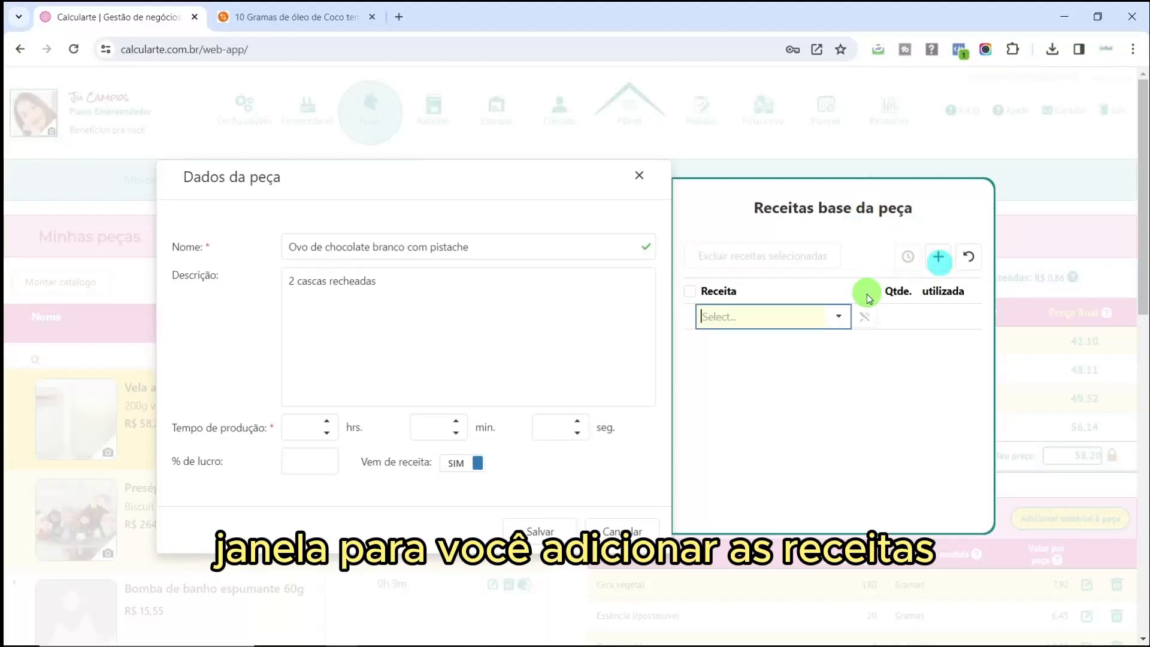
left_click(840, 318)
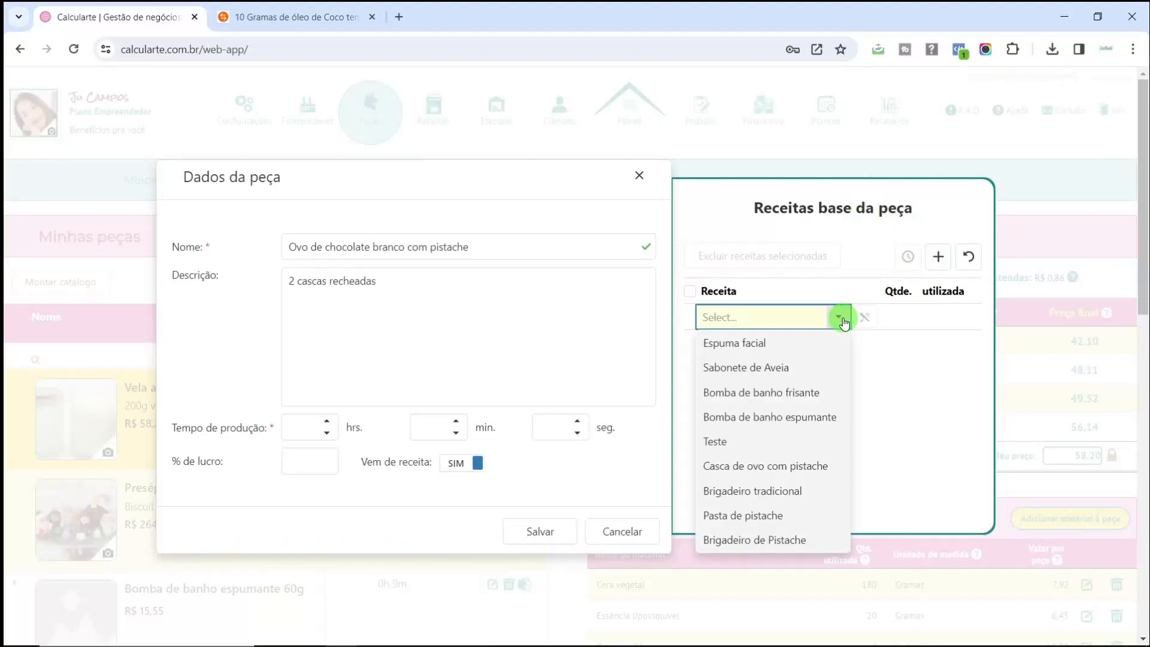
left_click(797, 462)
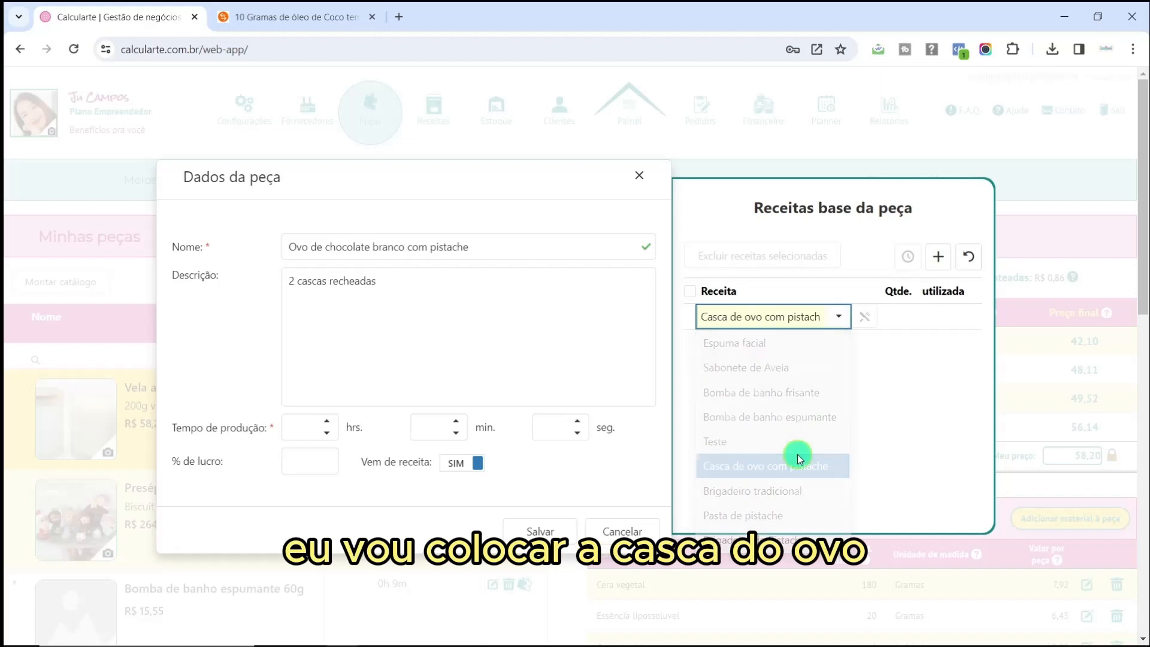
left_click(865, 315)
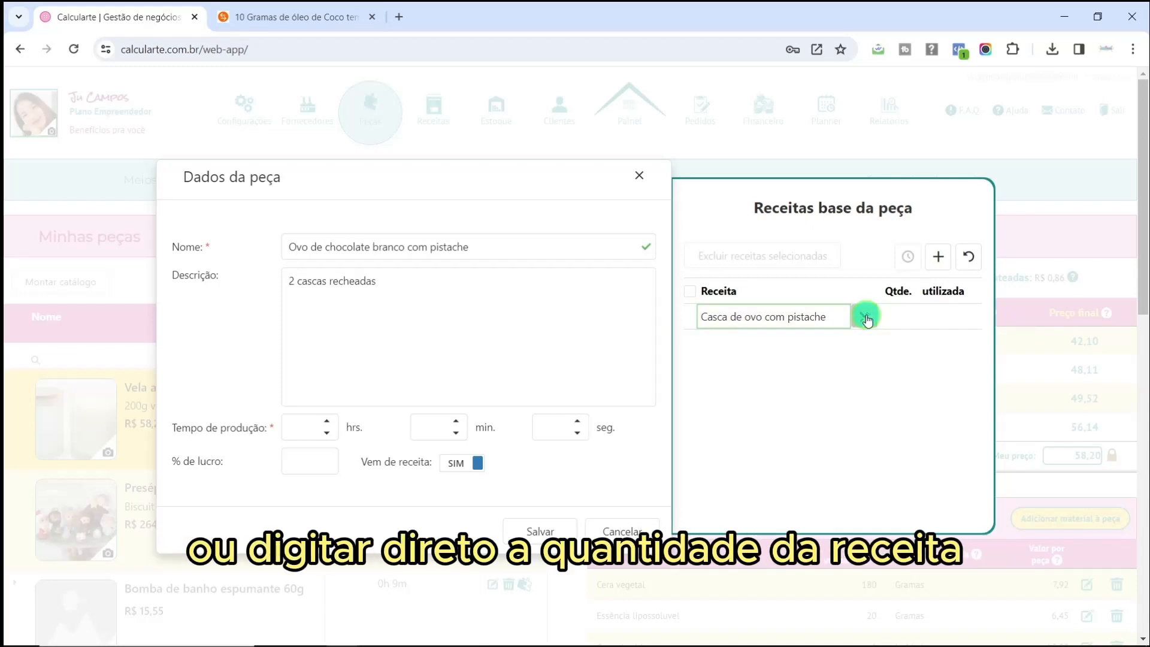
left_click(865, 317)
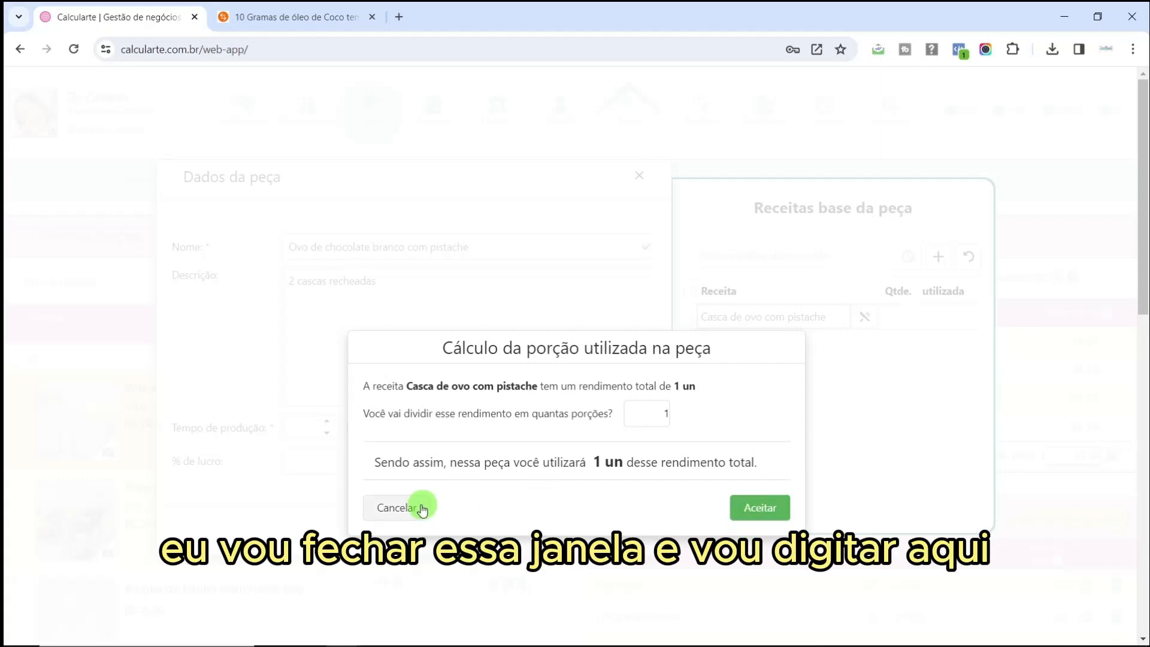
left_click(400, 510)
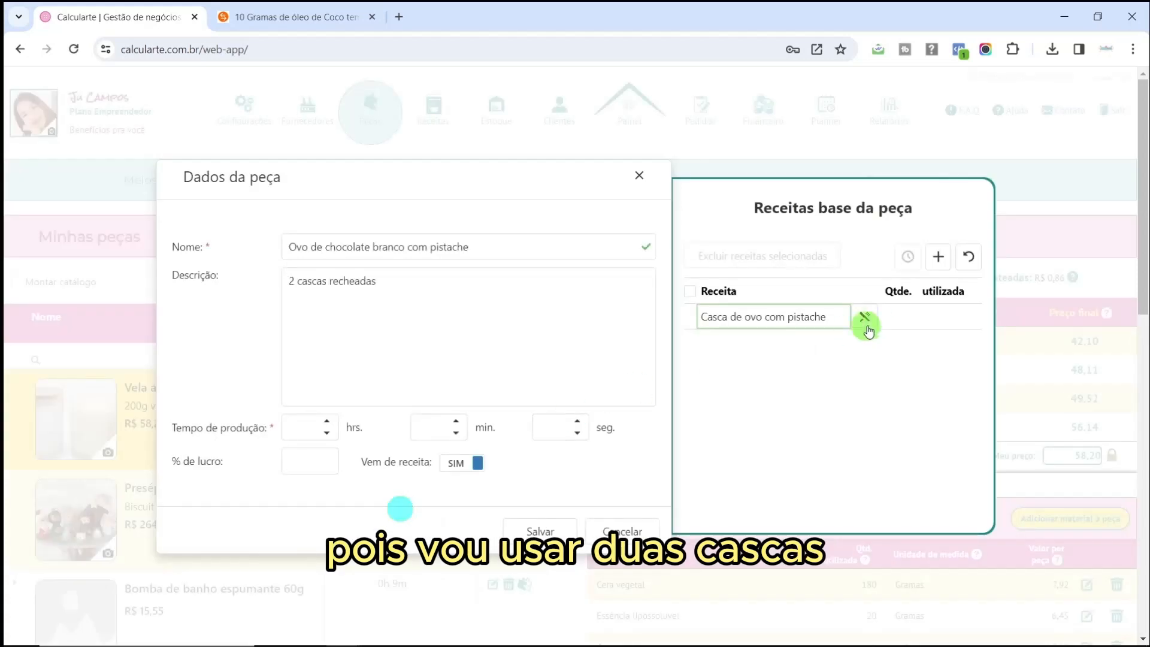
Set the quantity used of the Casca de ovo com pistache base recipe to 2 Unidades.
left_click(894, 315)
type("2")
key("Tab")
left_click(939, 316)
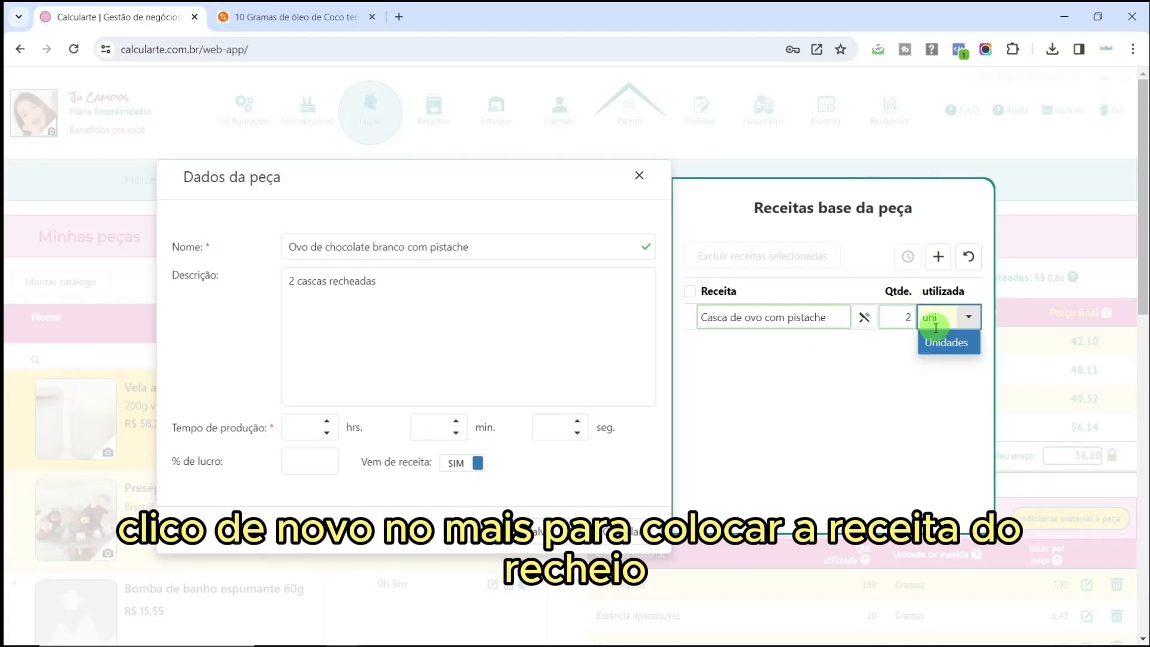
left_click(948, 343)
Add Brigadeiro de Pistache as a second base recipe of the piece, using 2 Unidades.
left_click(937, 256)
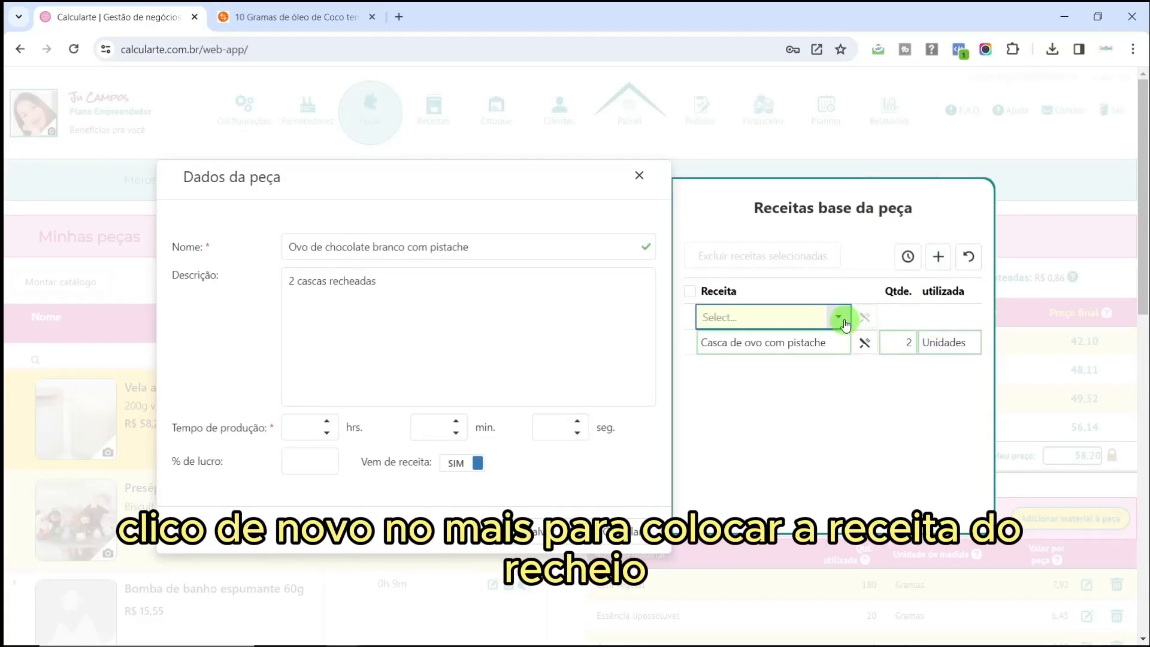
left_click(772, 316)
left_click(772, 534)
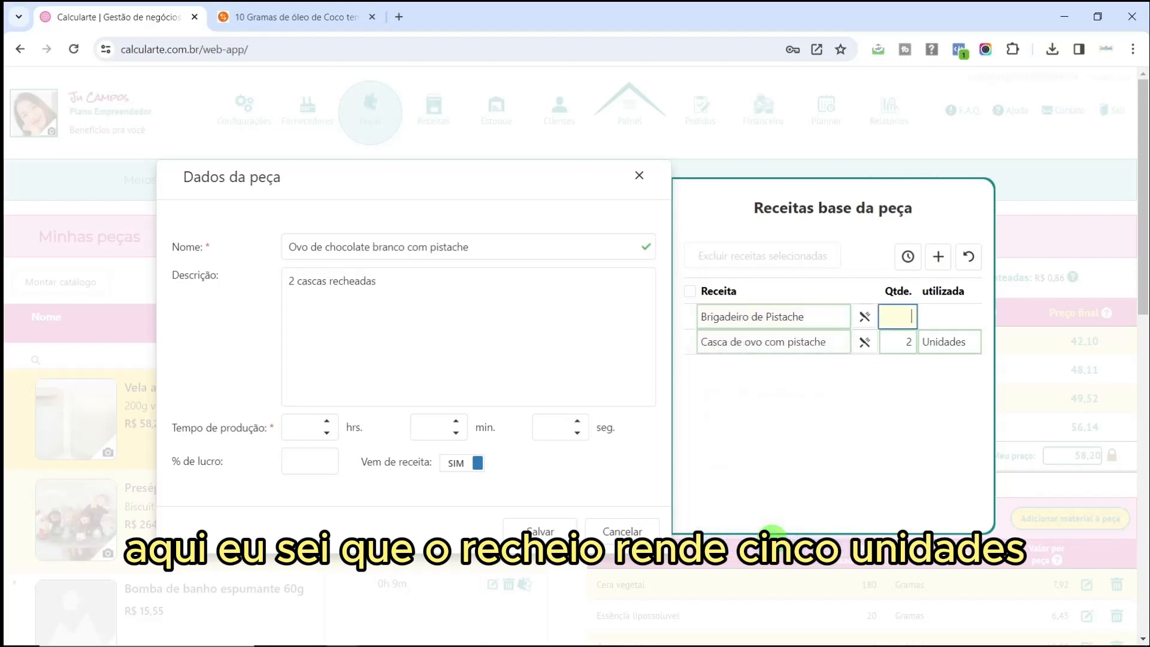
type("2")
key("Tab")
type("unid")
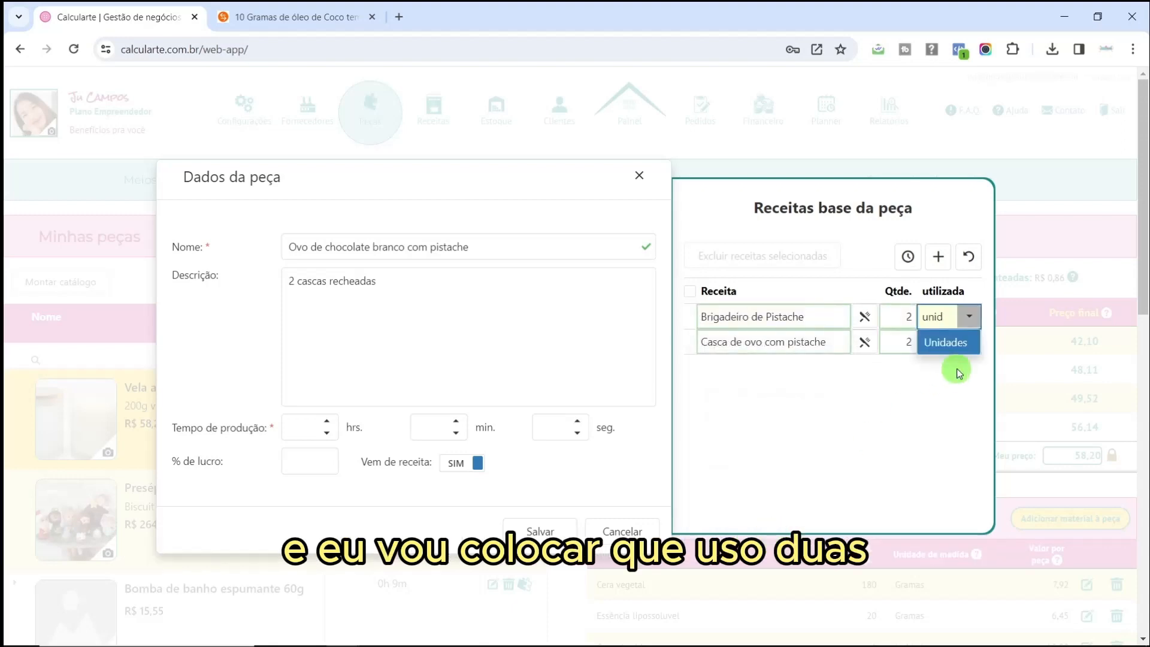
left_click(947, 341)
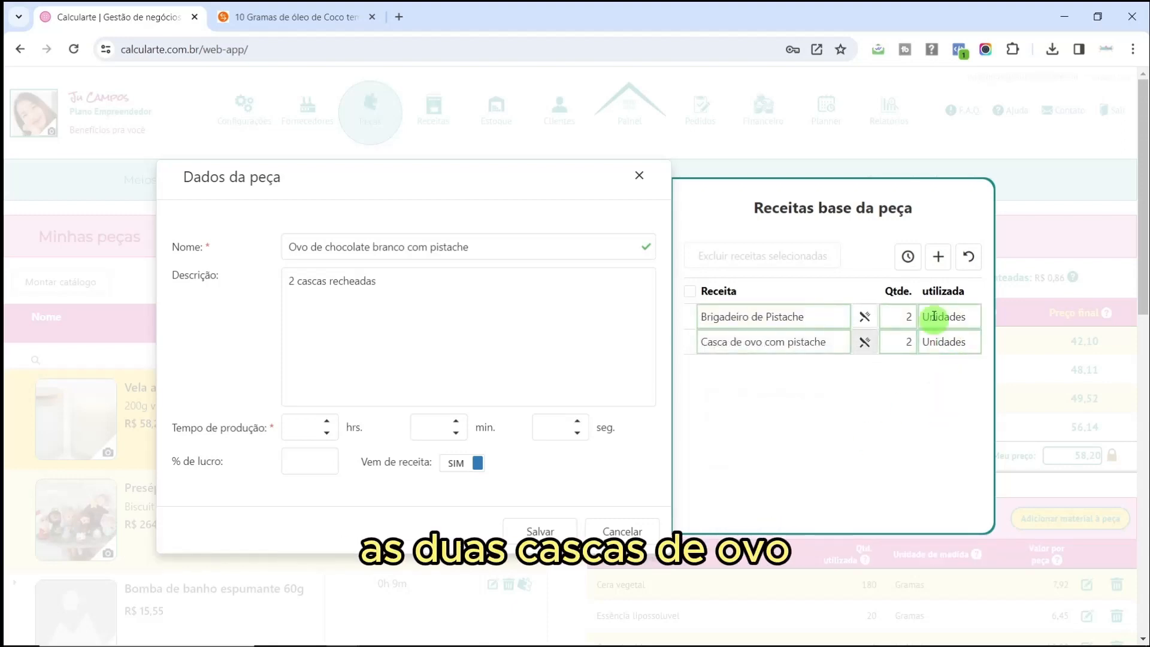
Calculate the production time from the base recipes and adjust it to 45 minutes.
left_click(909, 259)
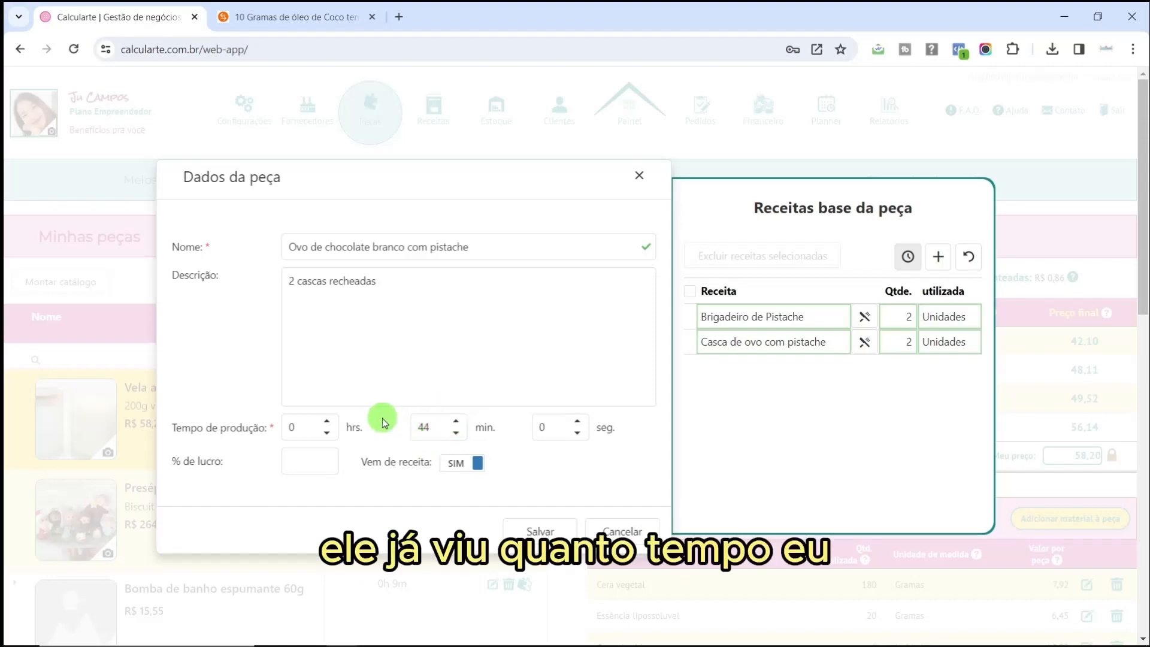
left_click(456, 424)
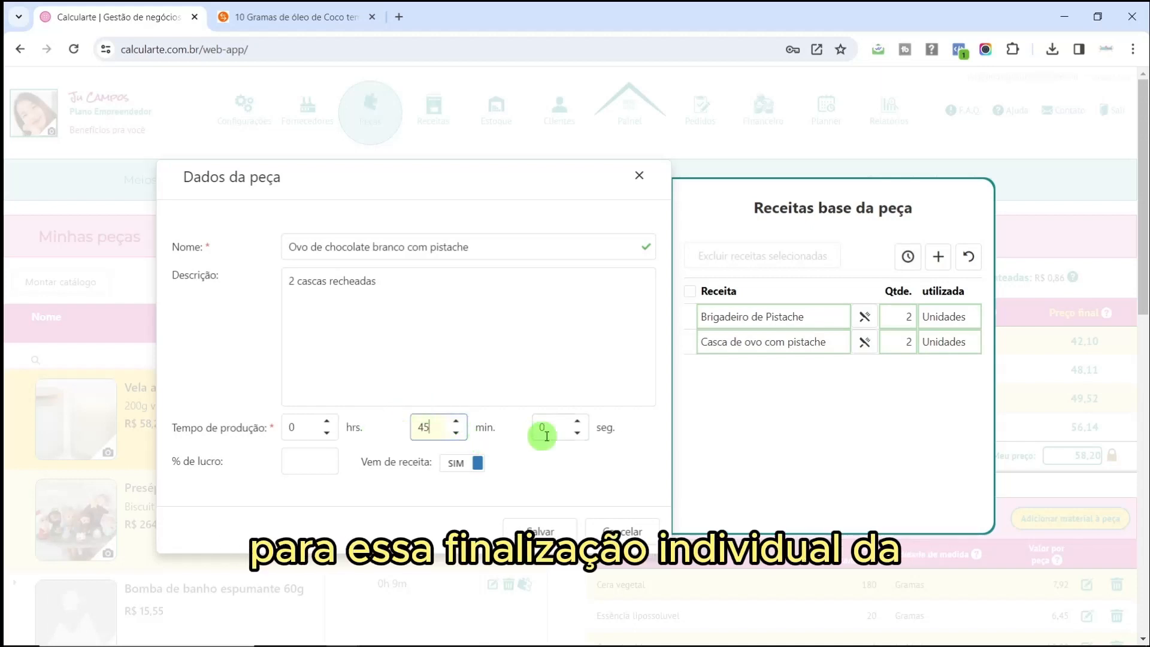
left_click(560, 469)
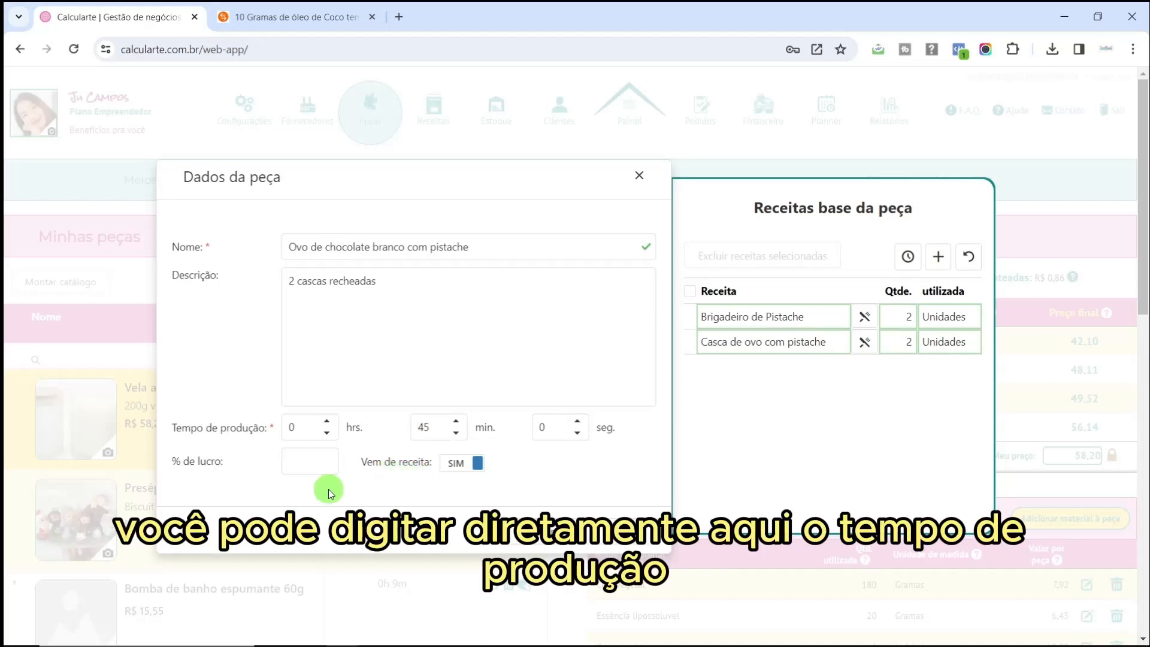
Set the profit percentage to 30 and save the white chocolate pistachio egg piece.
left_click(324, 462)
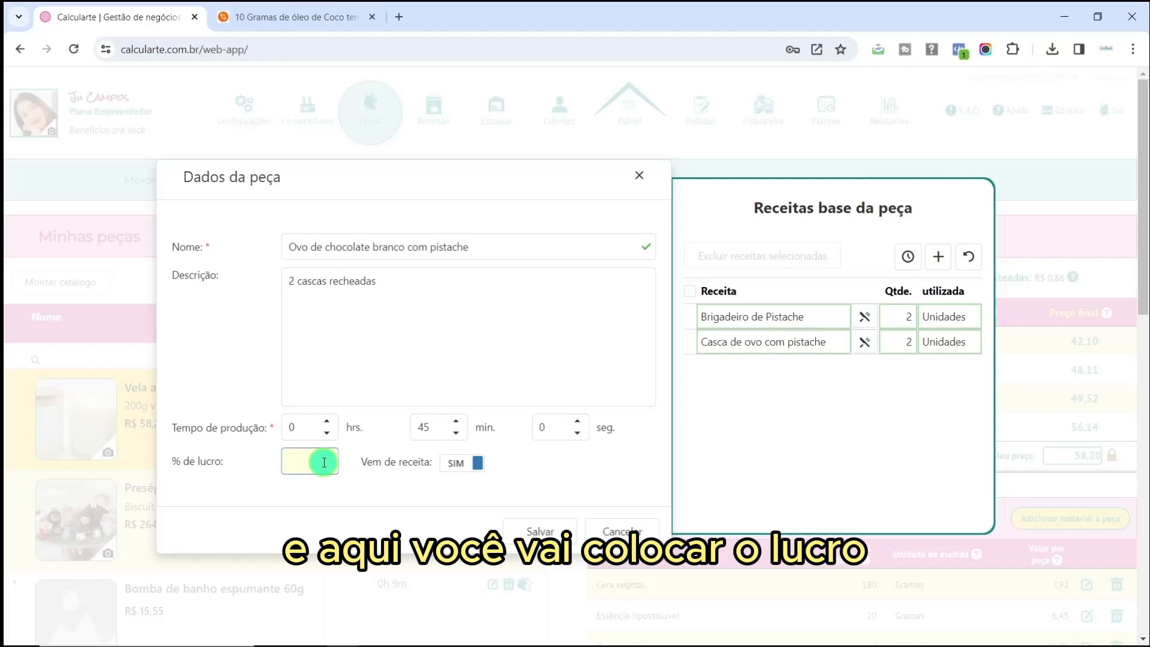
type("30")
left_click(321, 497)
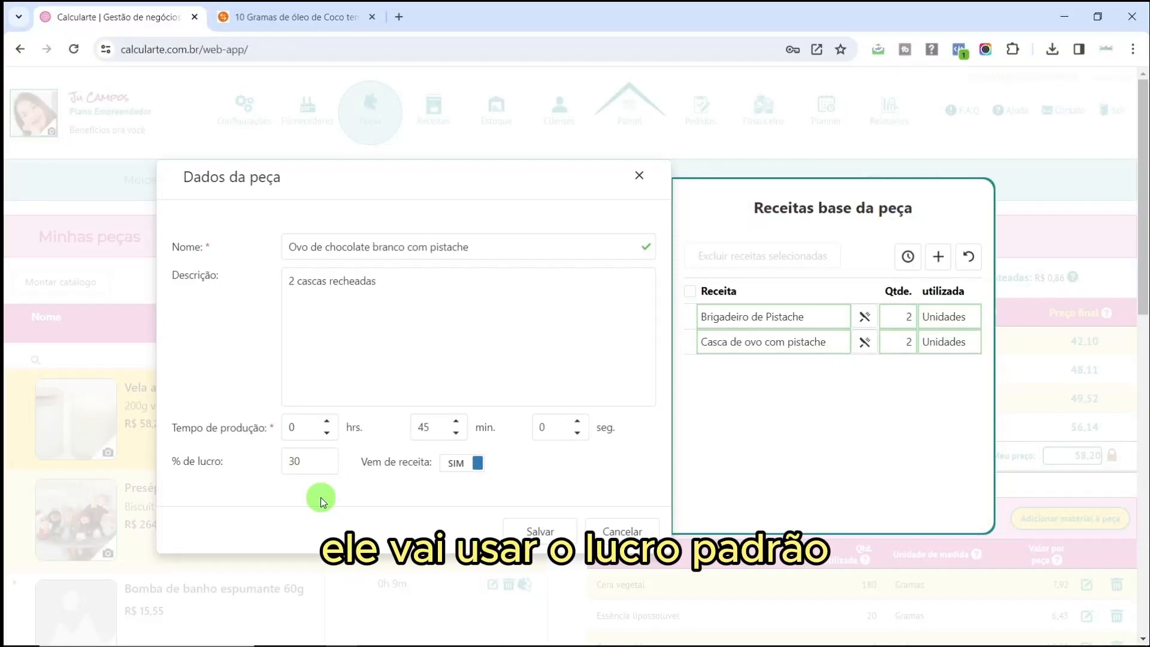
left_click(539, 532)
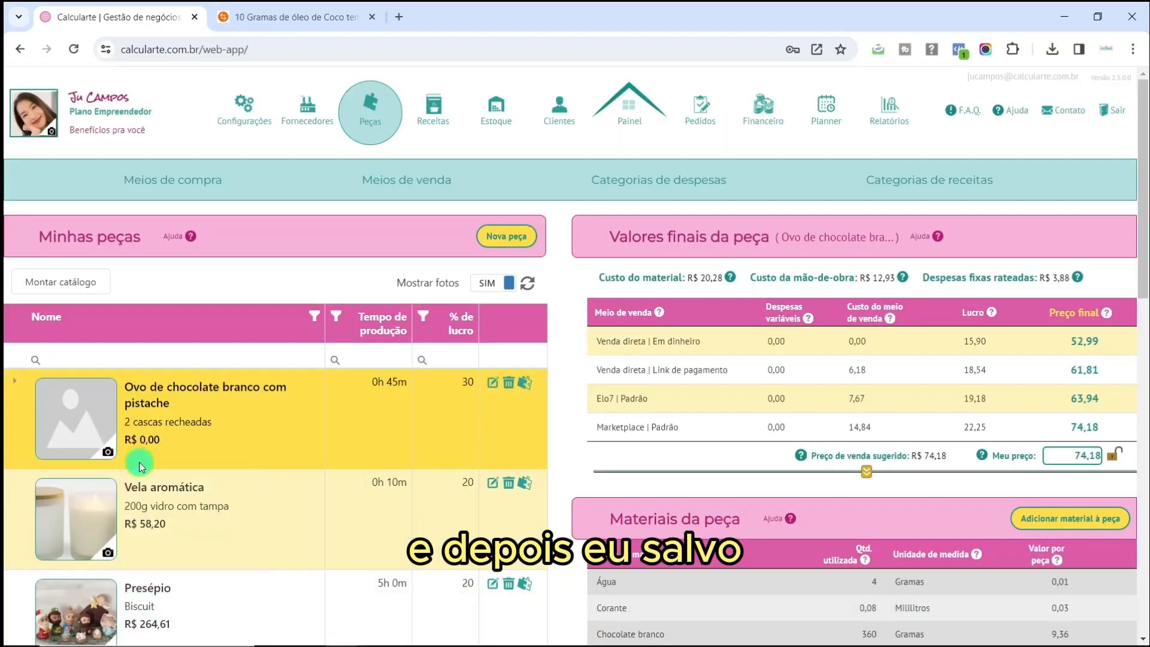
Add a photo of the filled egg shells to the Ovo de chocolate branco com pistache piece and save its crop.
left_click(139, 462)
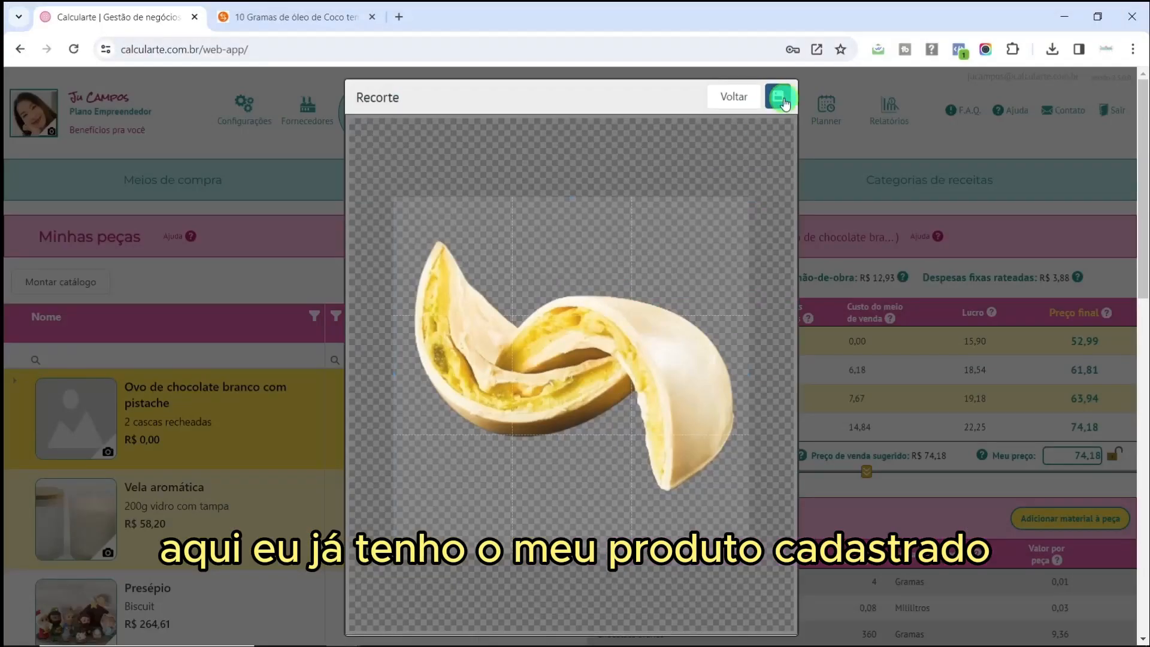
left_click(779, 99)
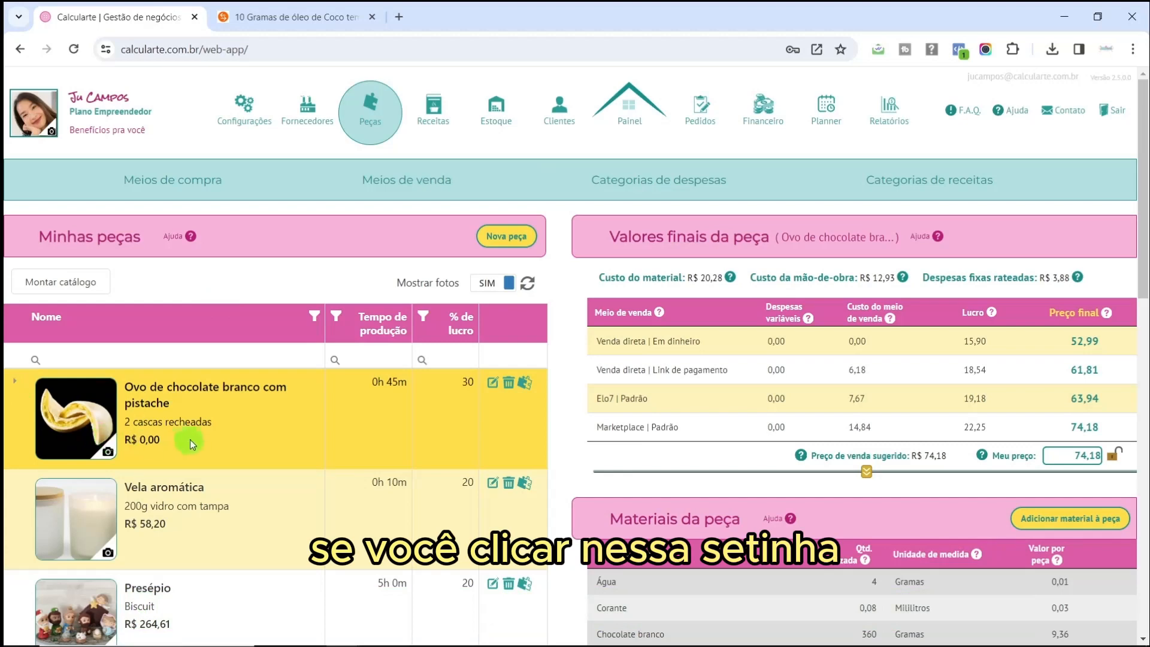
Expand the white chocolate pistachio egg's source recipes and examine their quantities, preparation times and yields.
left_click(15, 383)
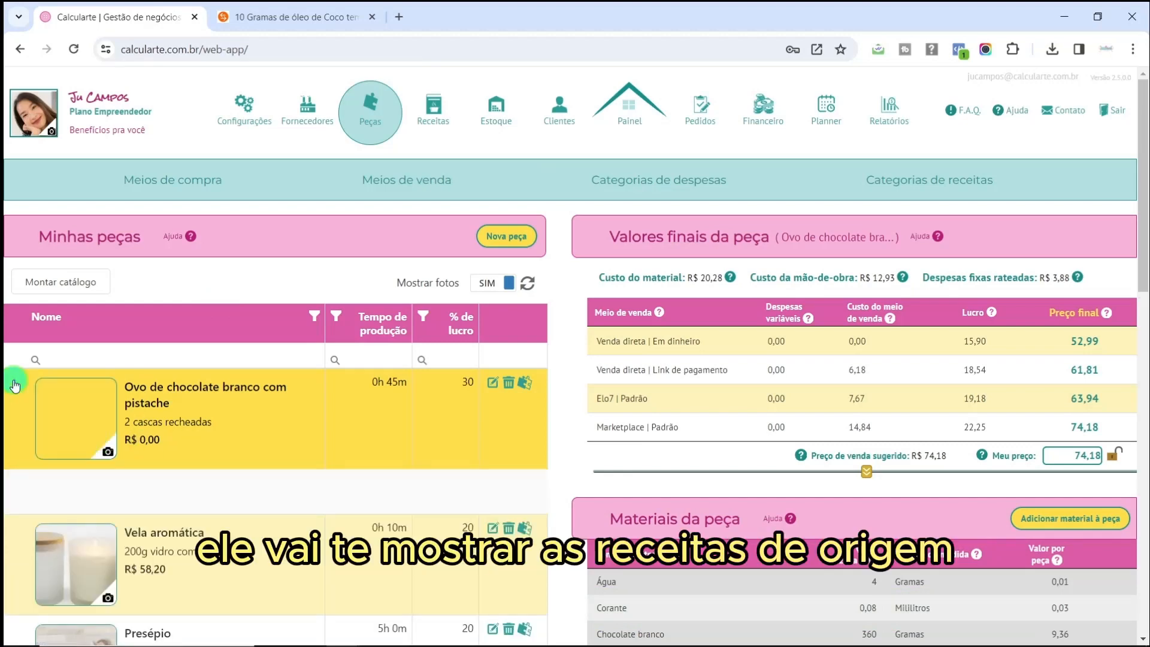
scroll(221, 436, "down", 3)
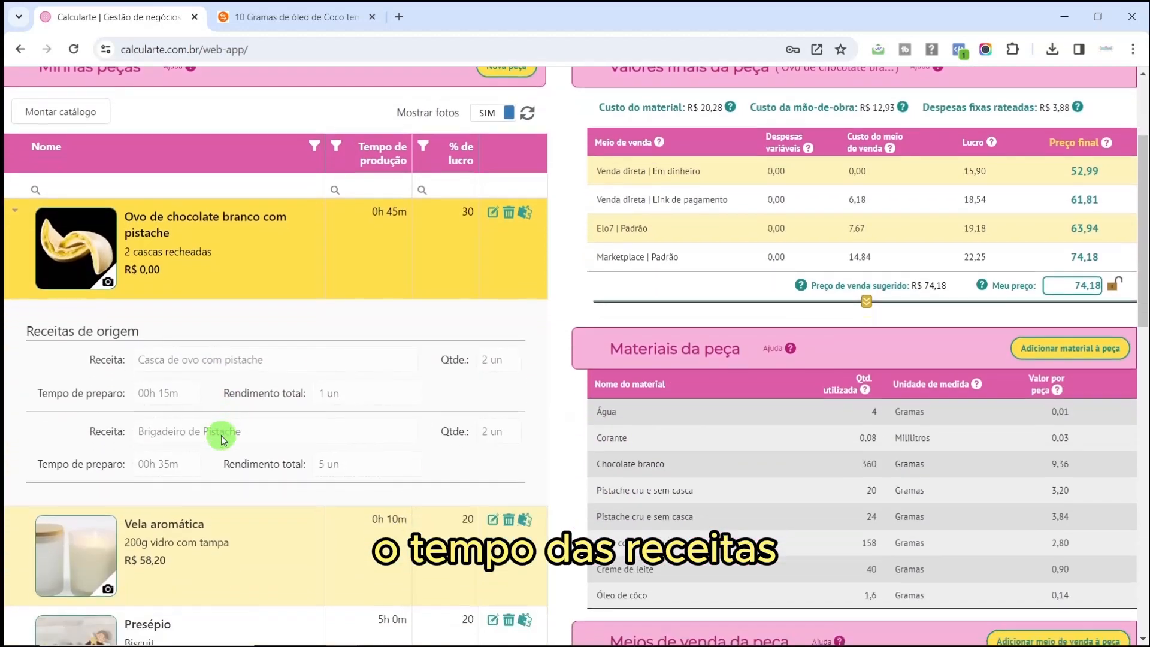
scroll(221, 436, "down", 1)
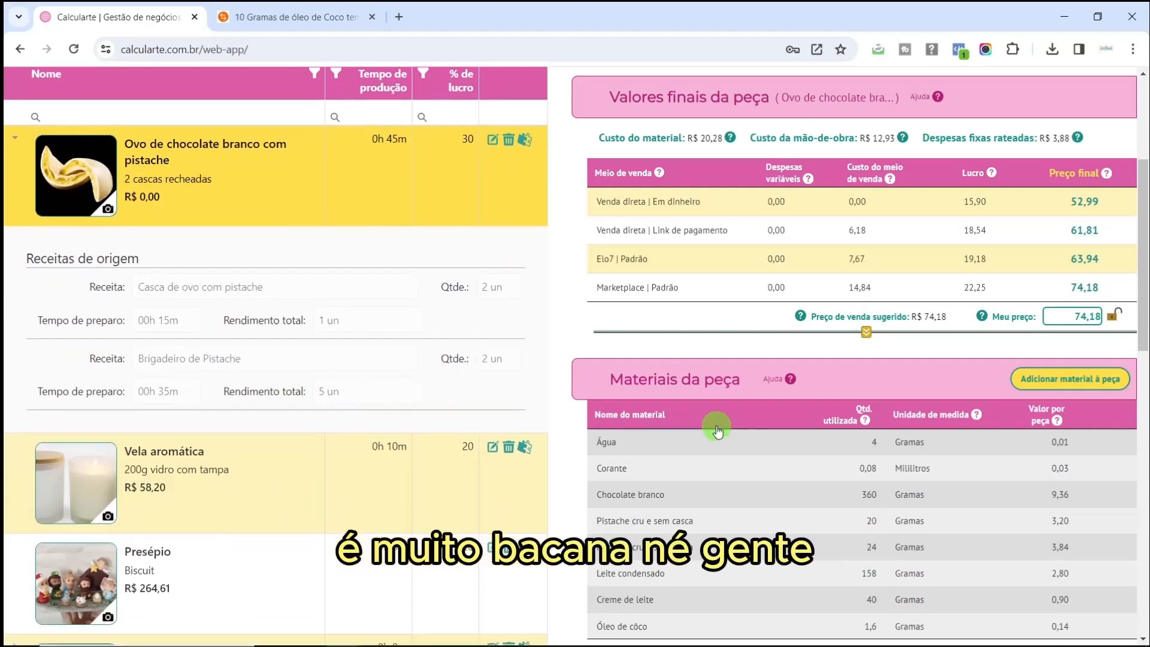
Add 1 Unidades of Caixa com visor ovo de Páscoa to the piece's materials and save it.
scroll(717, 430, "down", 3)
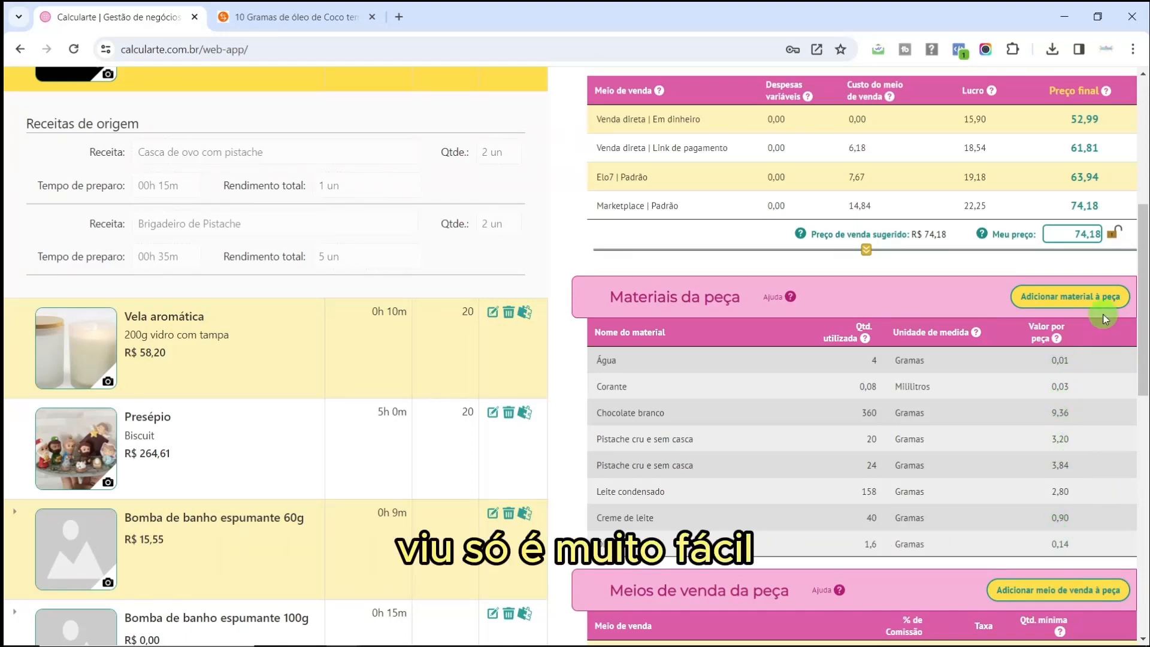
left_click(1056, 302)
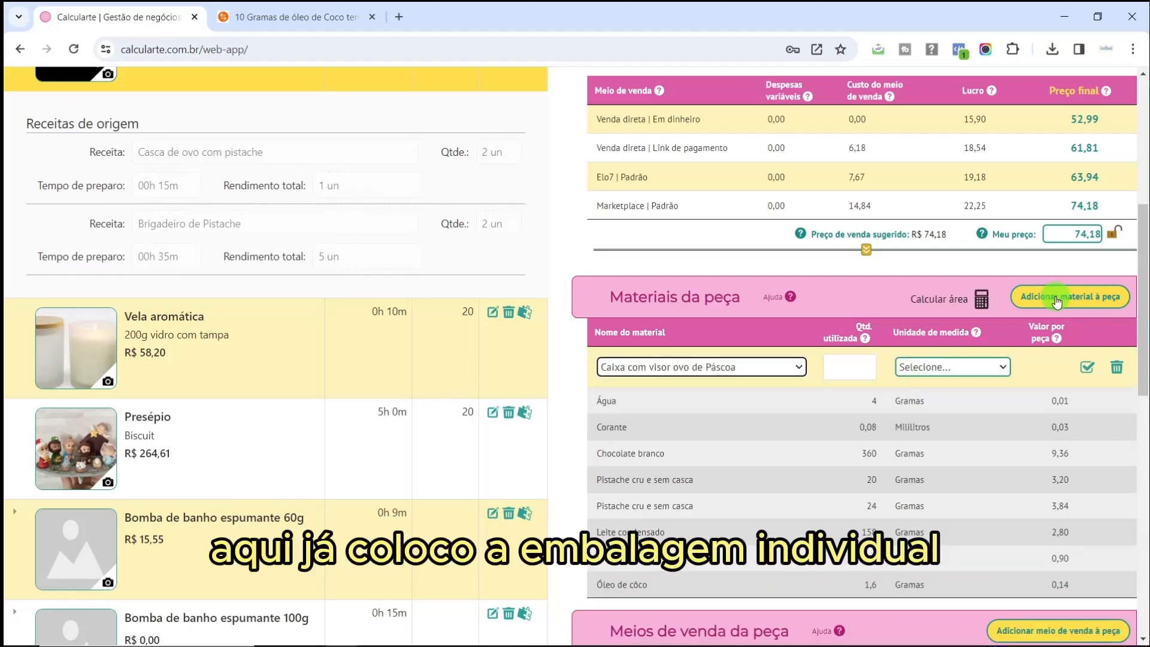
left_click(868, 363)
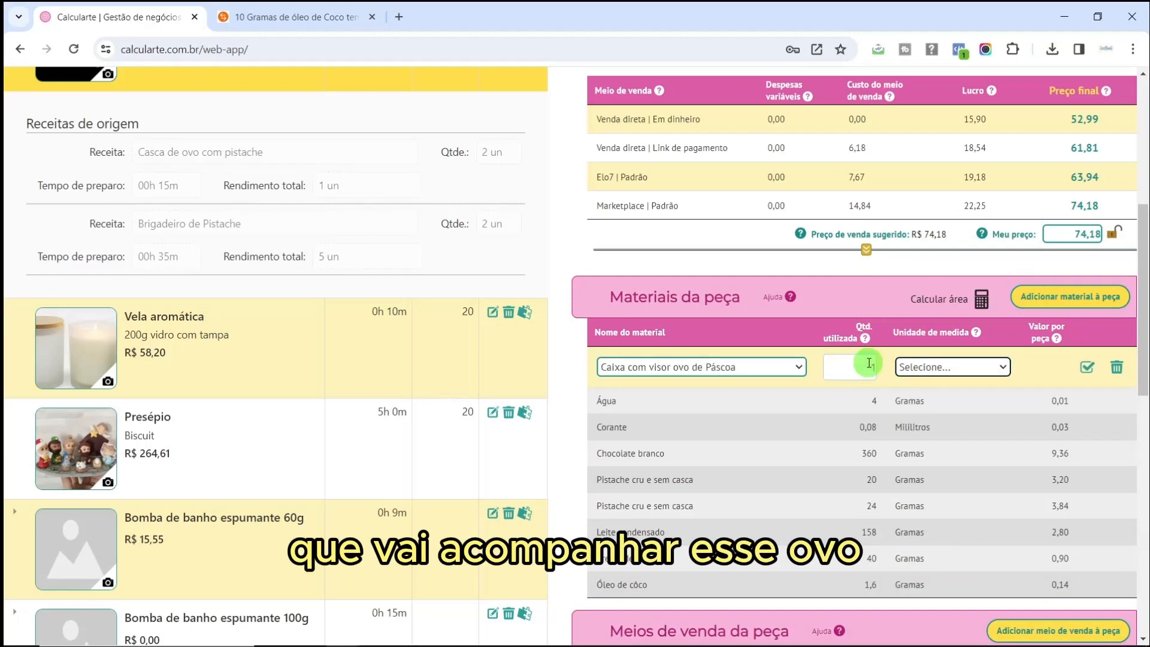
type("1")
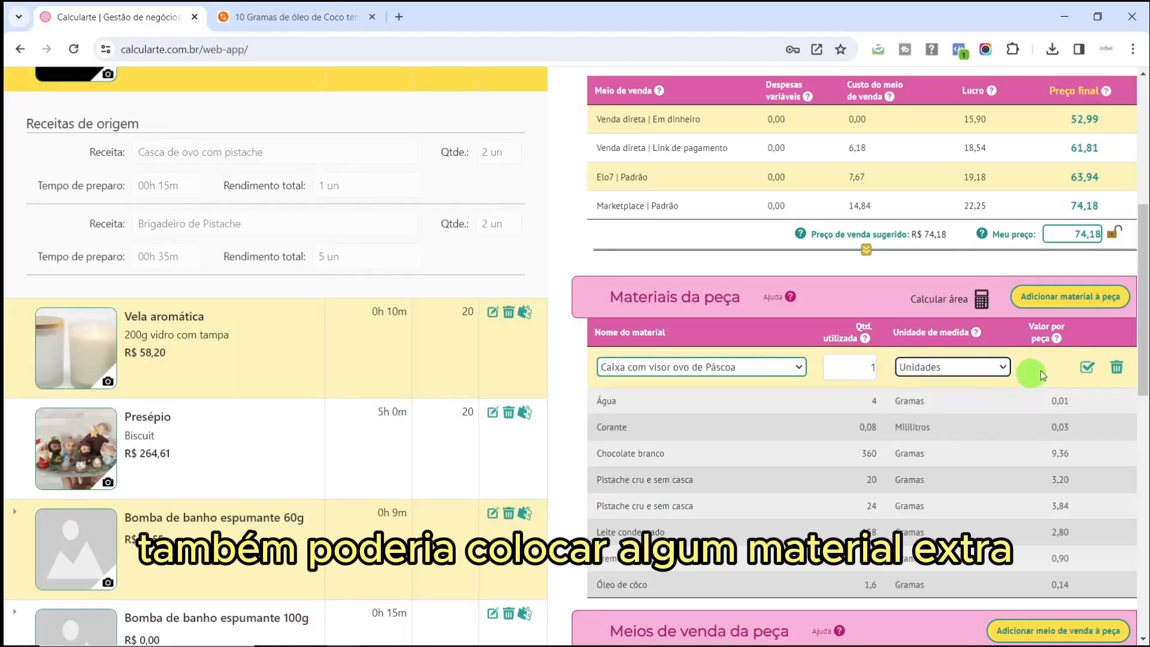
left_click(1088, 367)
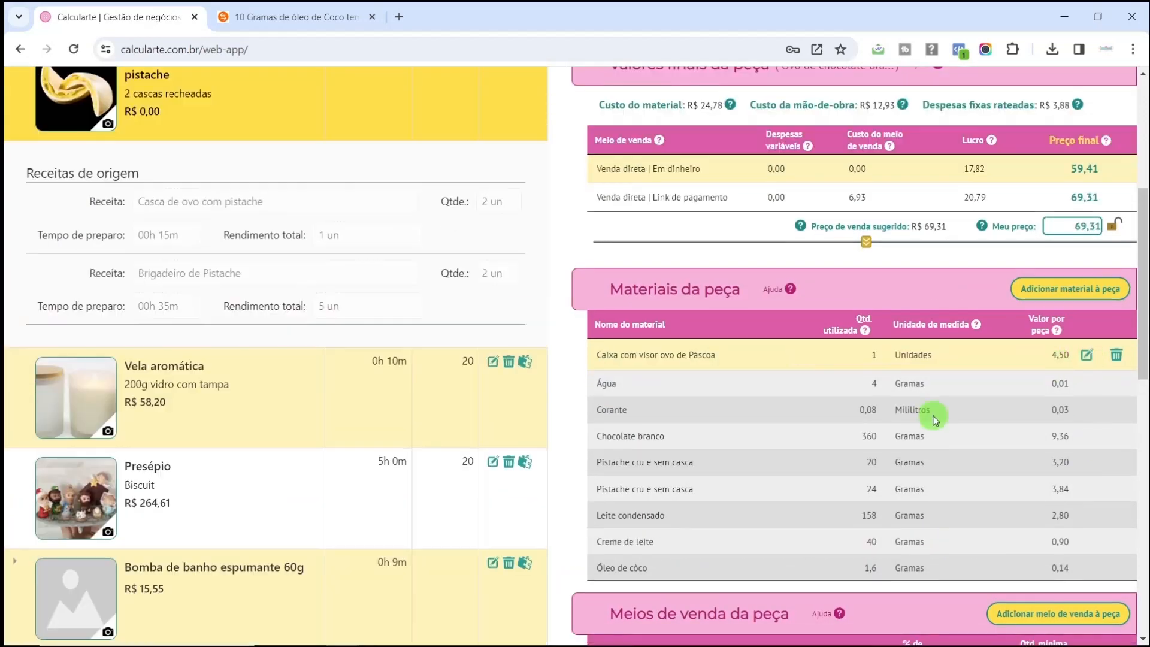
Review the piece's materials, its sales methods and the final price for each sales method.
scroll(934, 413, "down", 3)
scroll(934, 419, "up", 1)
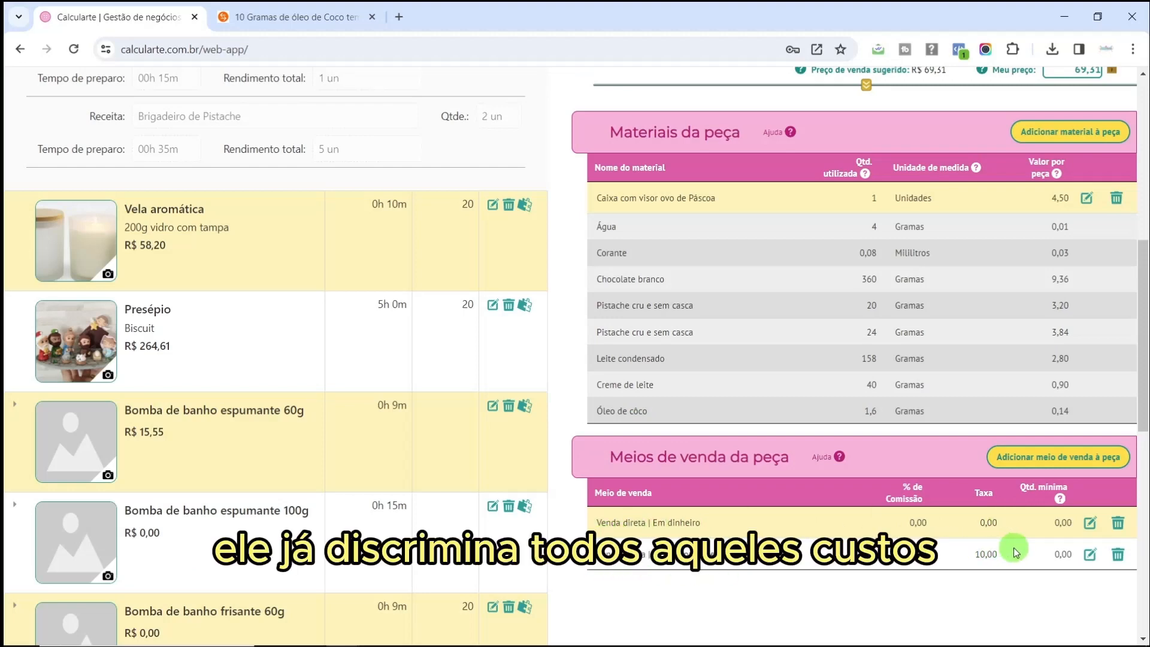
scroll(1013, 547, "up", 5)
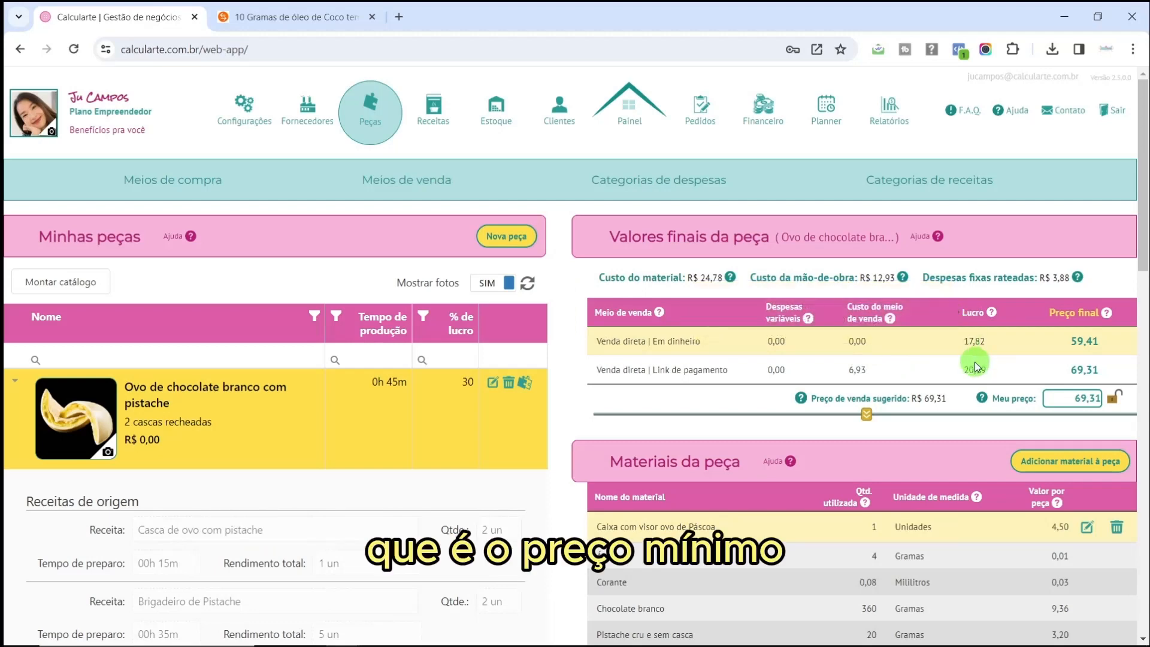
Try 80,00 as the piece's own price, and fix the price at the suggested 69,31 instead.
mouse_move(1067, 320)
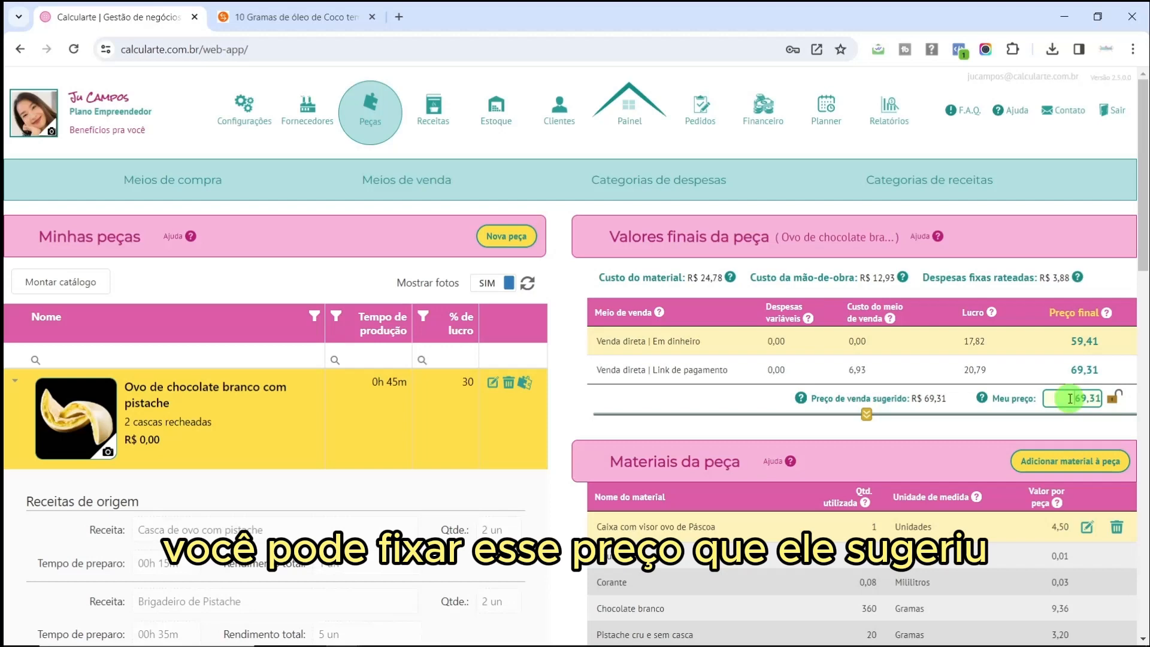
type("80,00")
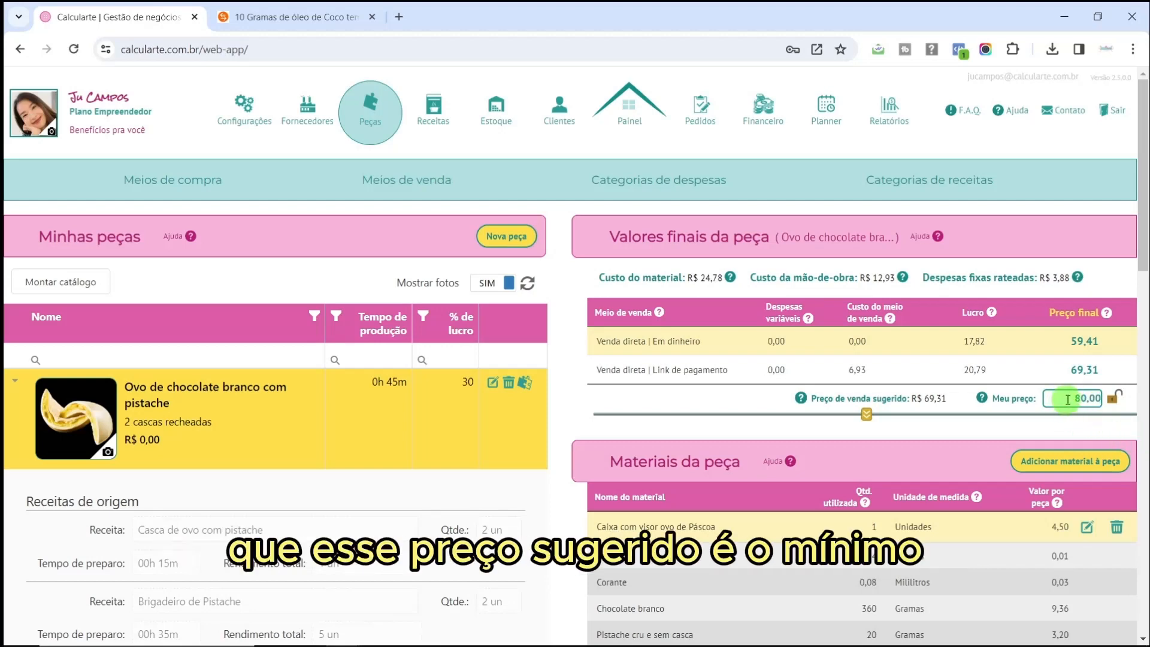
left_click_drag(1069, 400, 1115, 403)
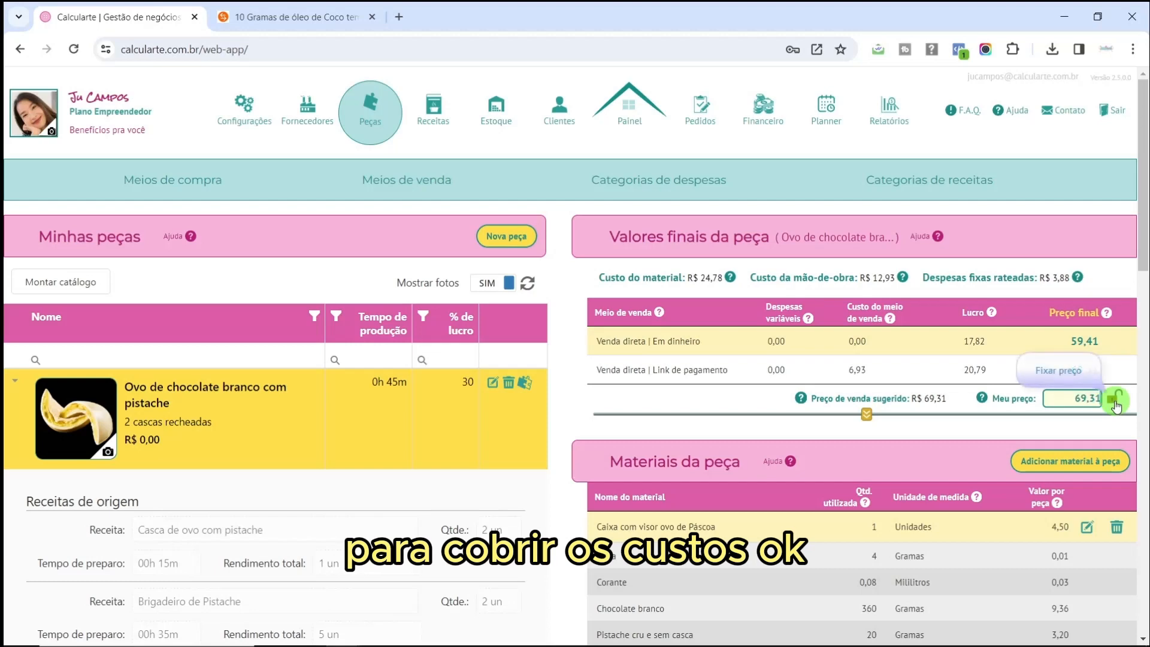
left_click(1114, 401)
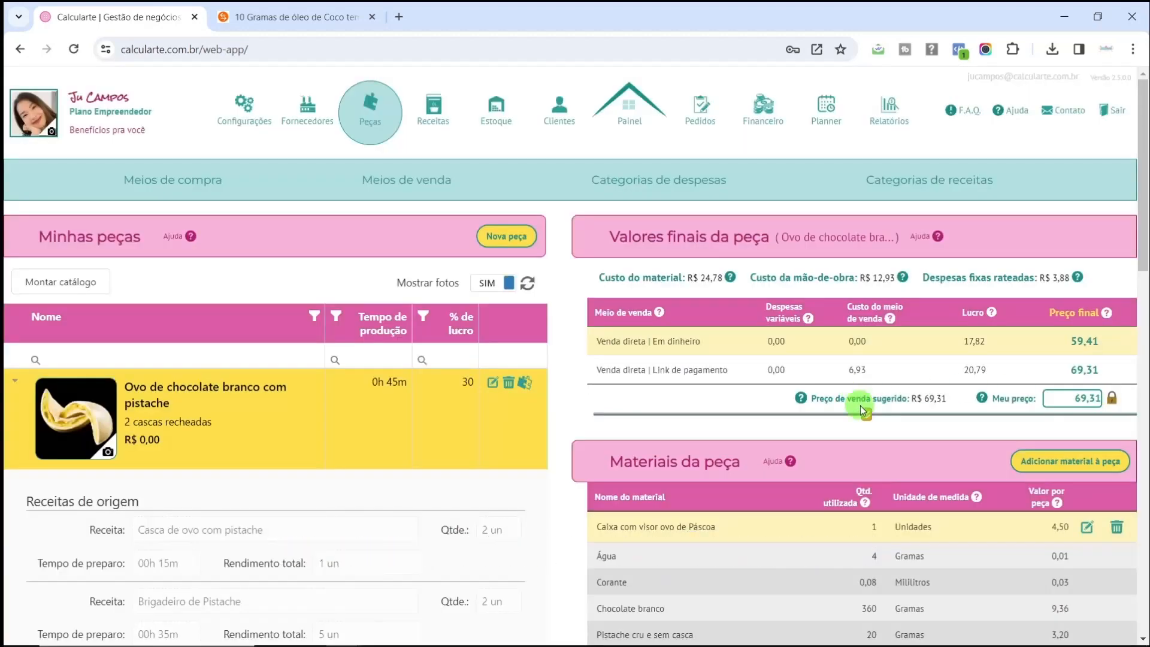
Expand the price composition chart and examine how each cost contributes to the piece's price.
left_click(866, 413)
scroll(864, 419, "down", 2)
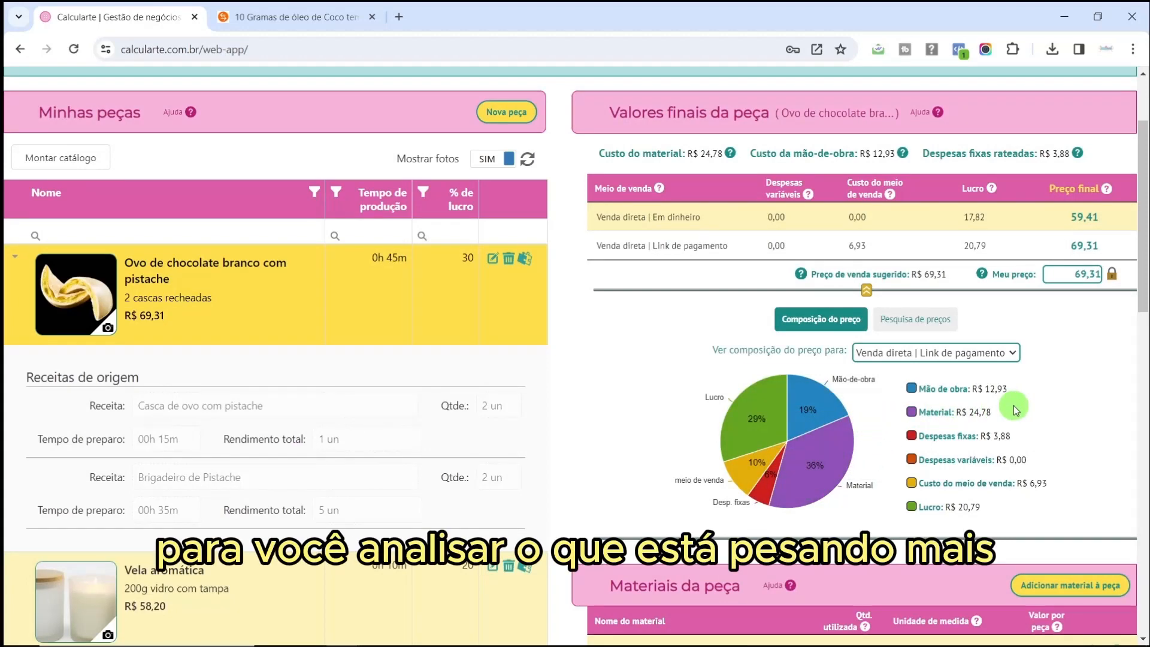
scroll(1016, 410, "up", 2)
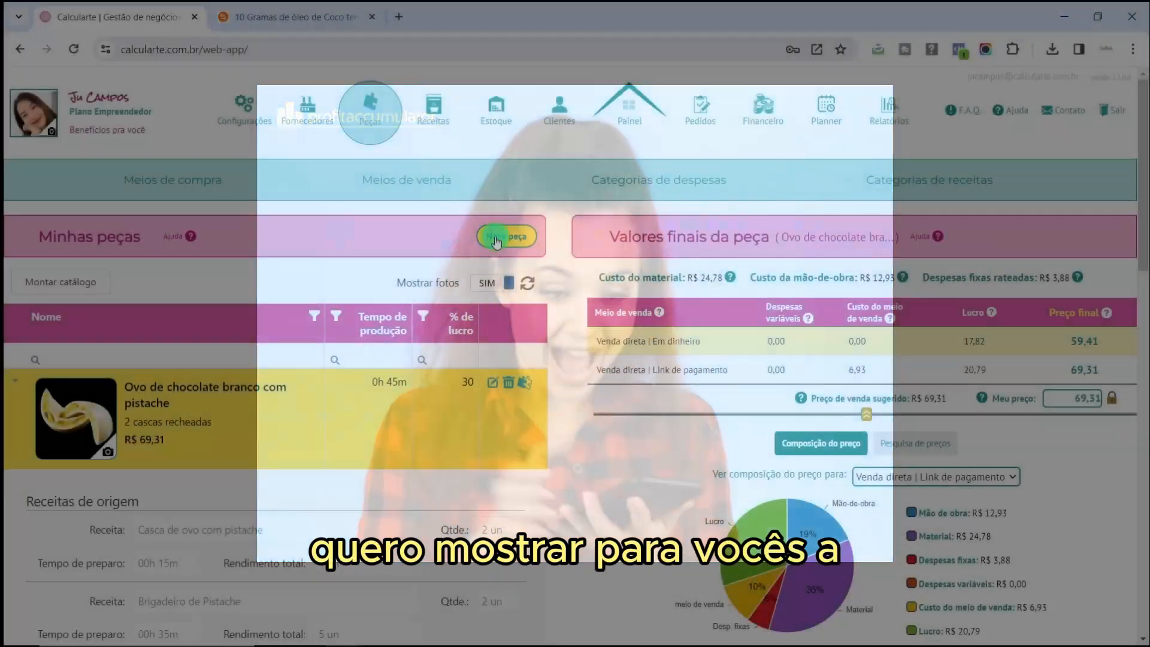
Start a new piece named "Ovo de brigadeiro" and mark it as coming from a recipe.
left_click(512, 235)
type("Ovo de brigadeiro")
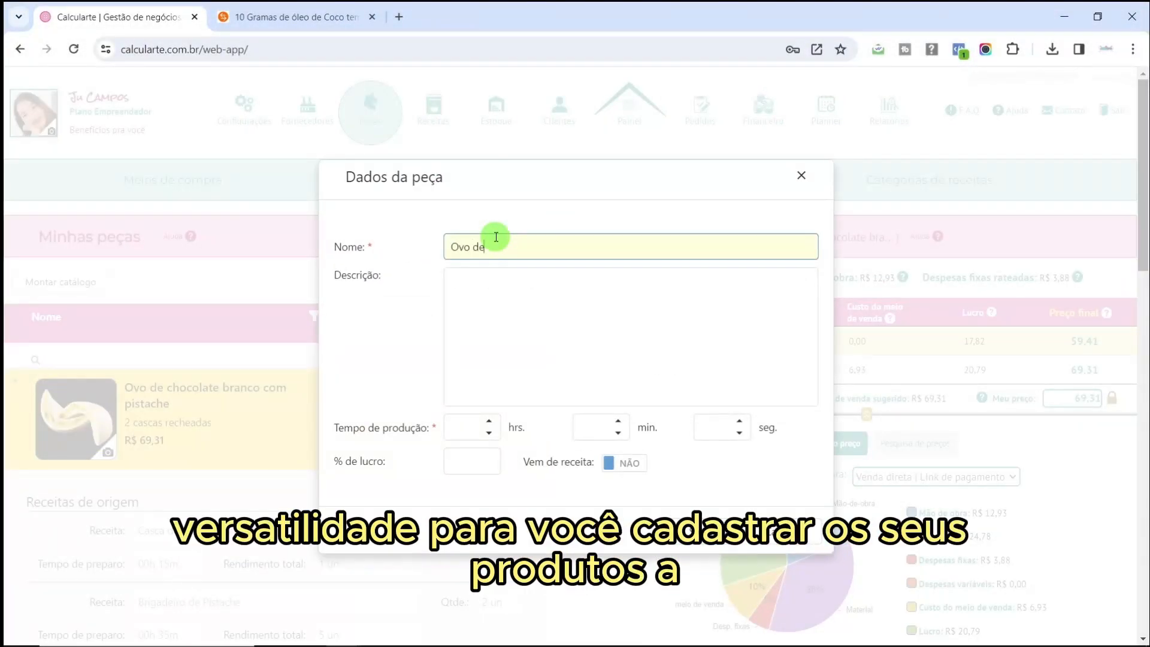
left_click(635, 475)
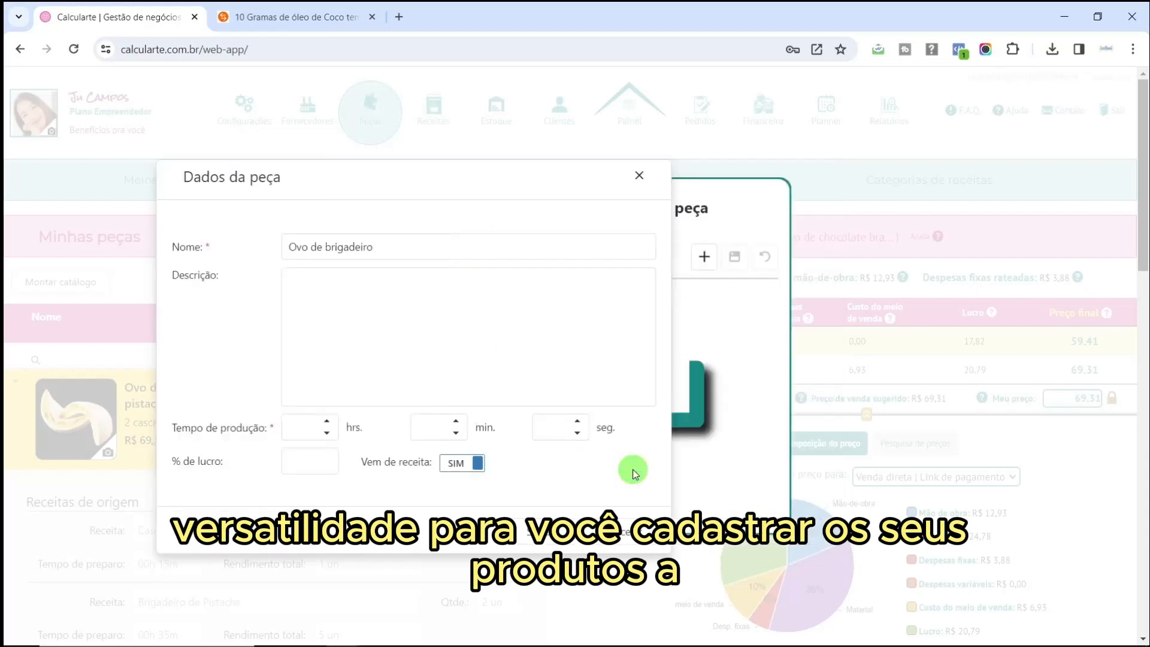
Add Casca de ovo com pistache as a base recipe of Ovo de brigadeiro, using 2 Unidades.
left_click(937, 256)
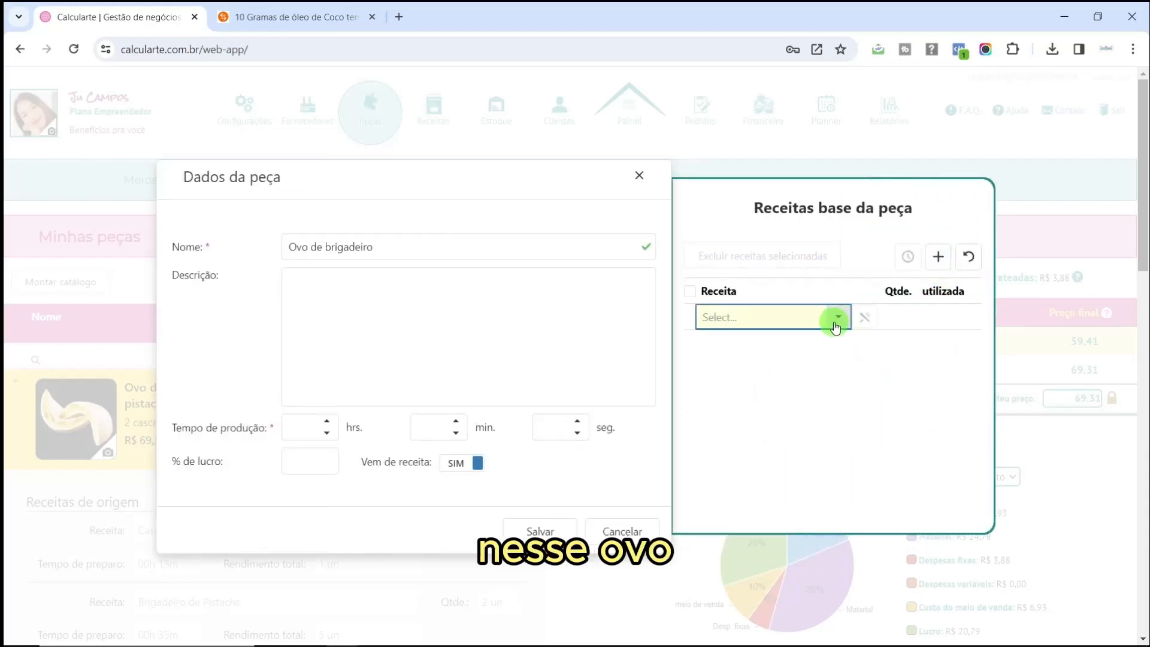
type("cas")
left_click(764, 347)
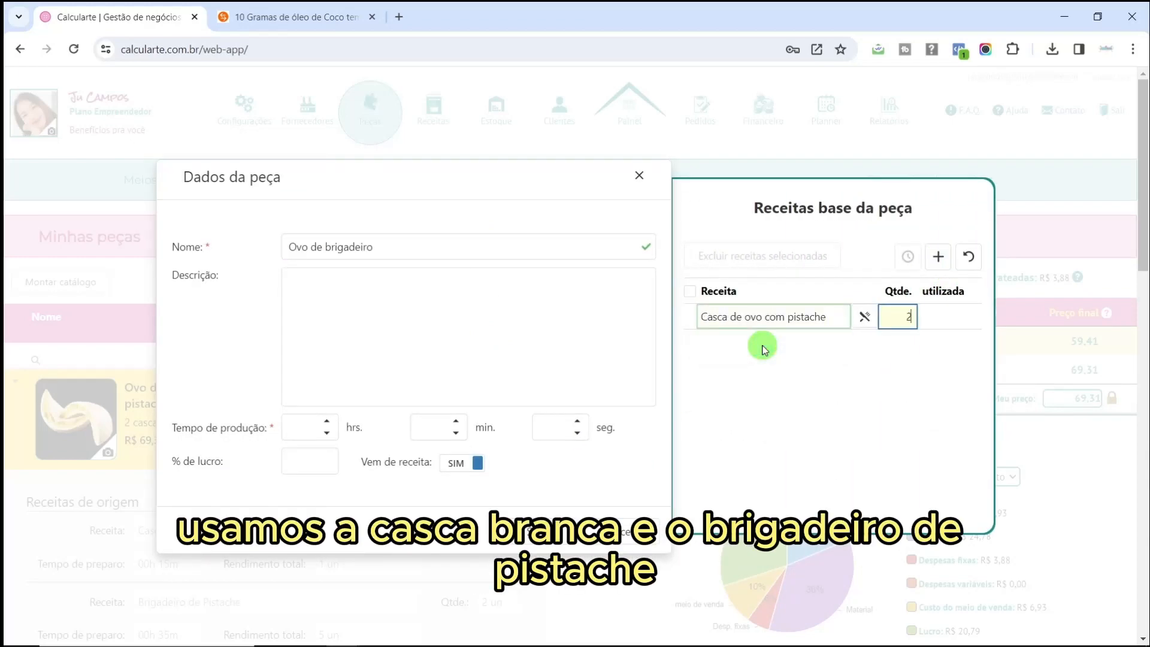
key("Tab")
left_click(928, 342)
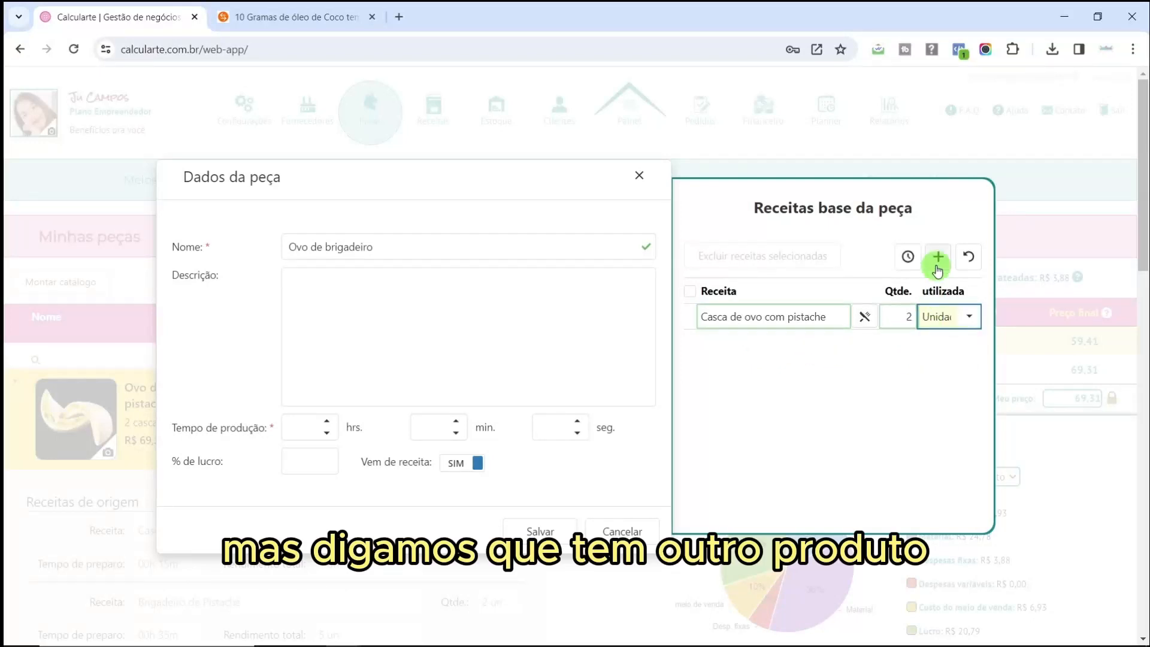
Add Brigadeiro tradicional as a second base recipe, dividing its yield into 5 portions, and calculate the production time from the recipes.
left_click(938, 257)
type("briga")
left_click(787, 342)
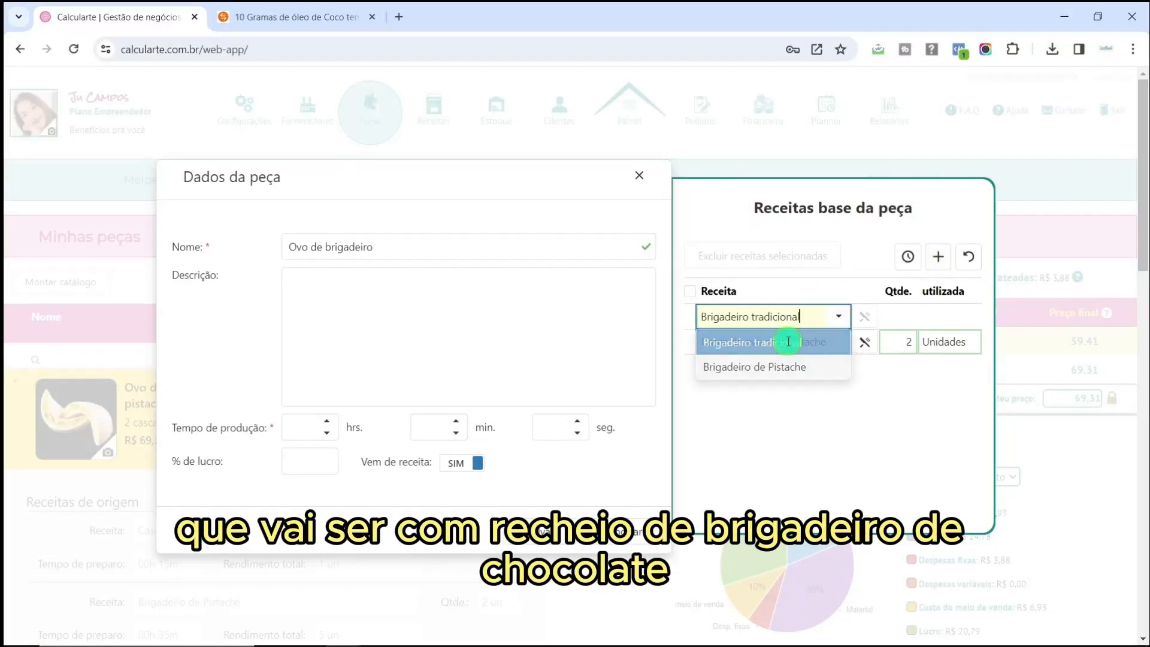
left_click(864, 319)
left_click(666, 412)
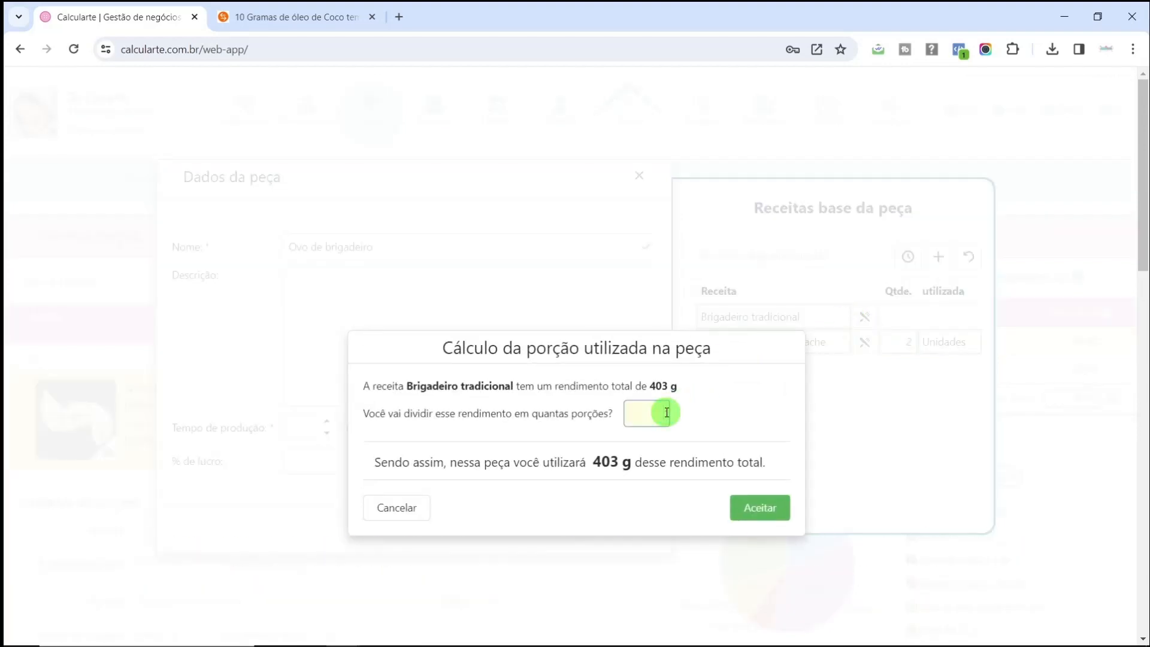
type("5")
left_click(758, 509)
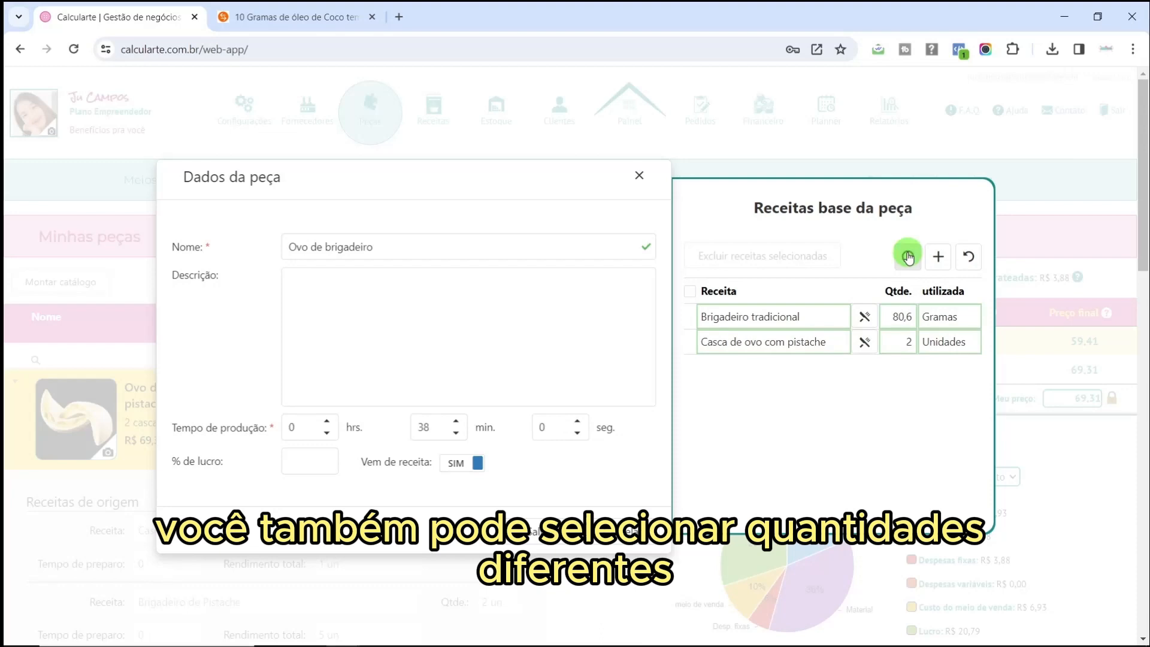
Set the profit percentage to 30, save the Ovo de brigadeiro piece and review its final values.
left_click(315, 465)
type("30")
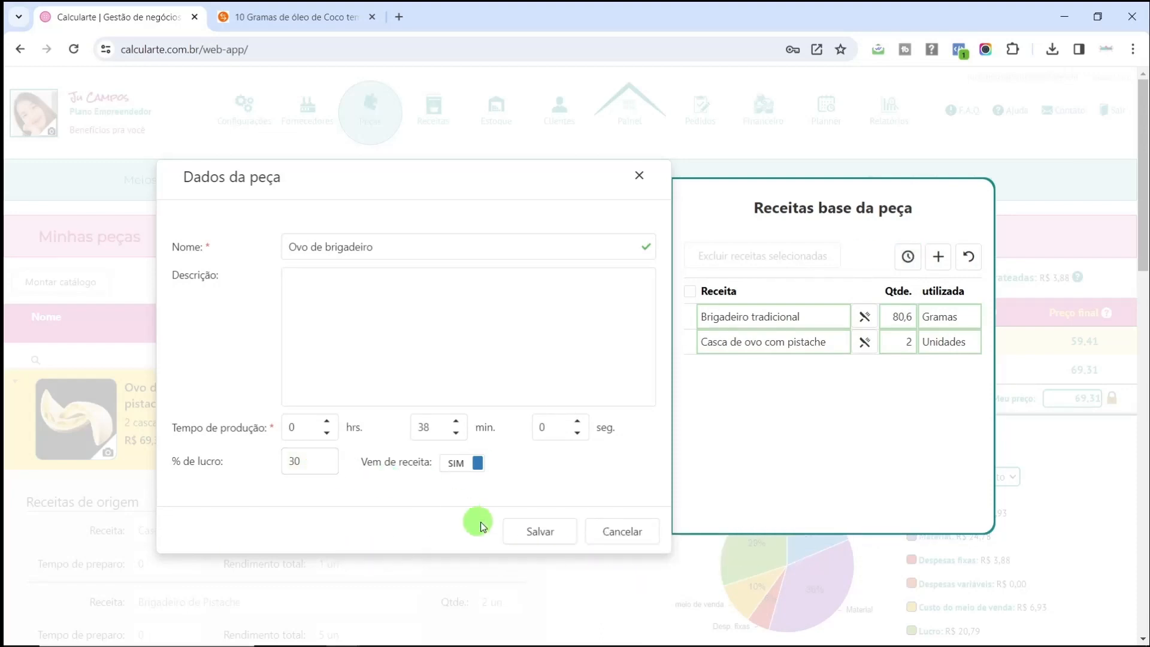
left_click(535, 530)
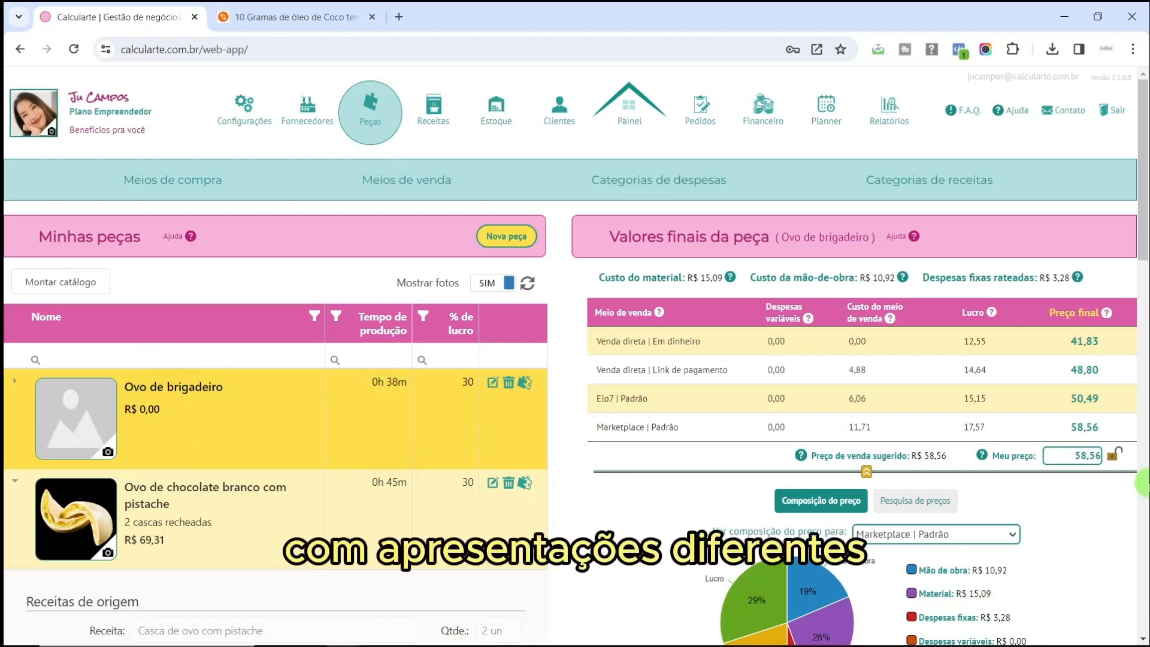
scroll(903, 490, "down", 9)
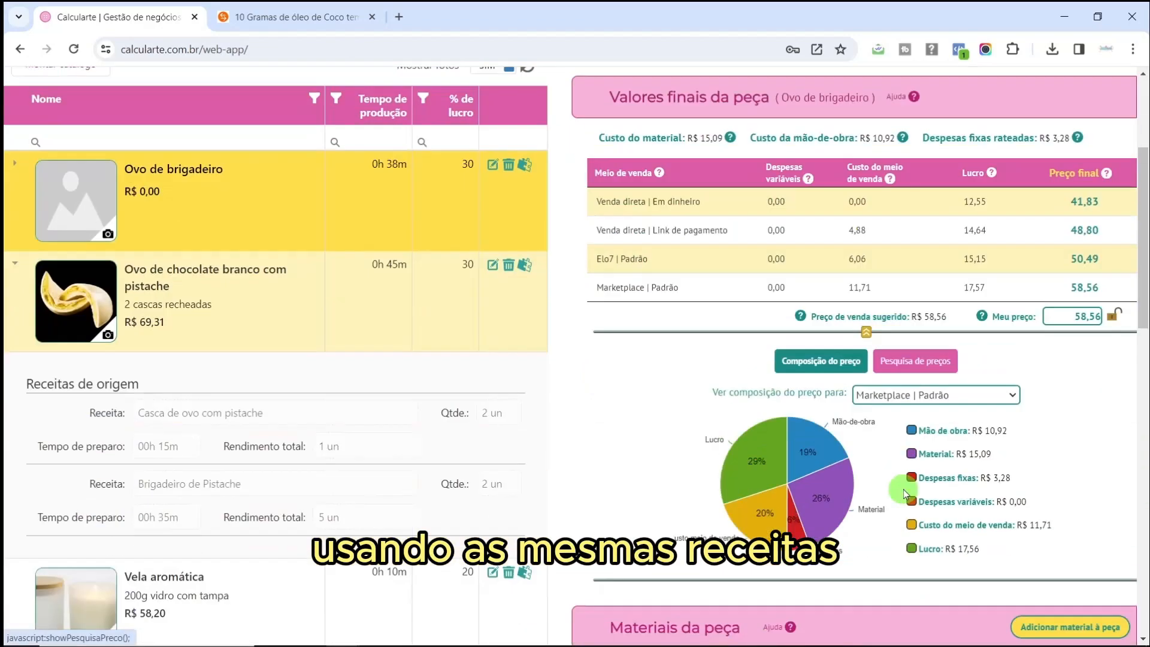